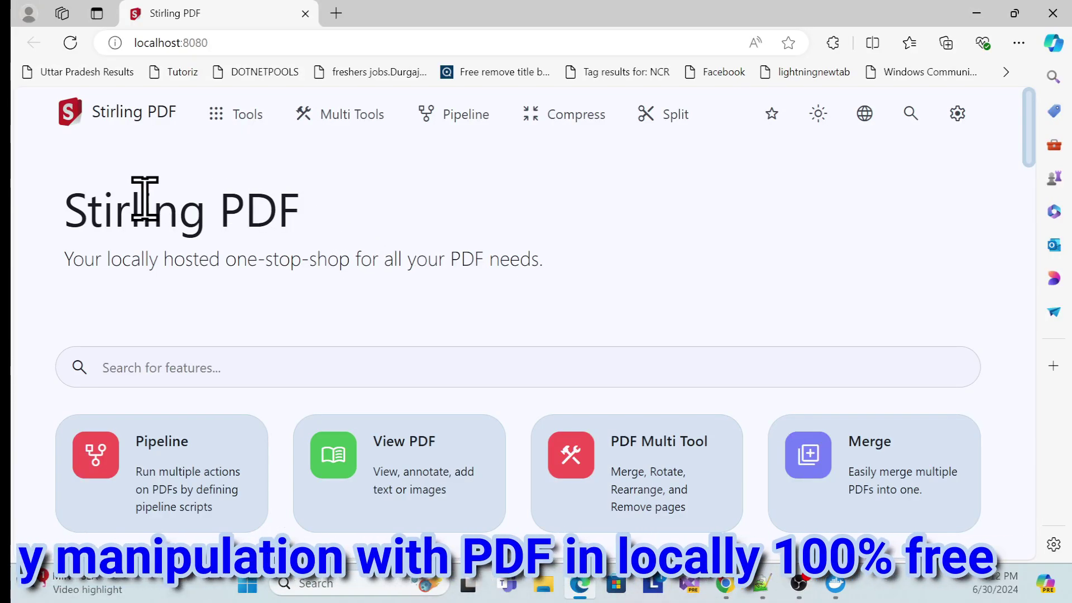
Step: Highlight the Stirling PDF heading and expand the full list of tool categories
{"action": "left_click_drag", "start_coordinate": [63, 206], "coordinate": [304, 212]}
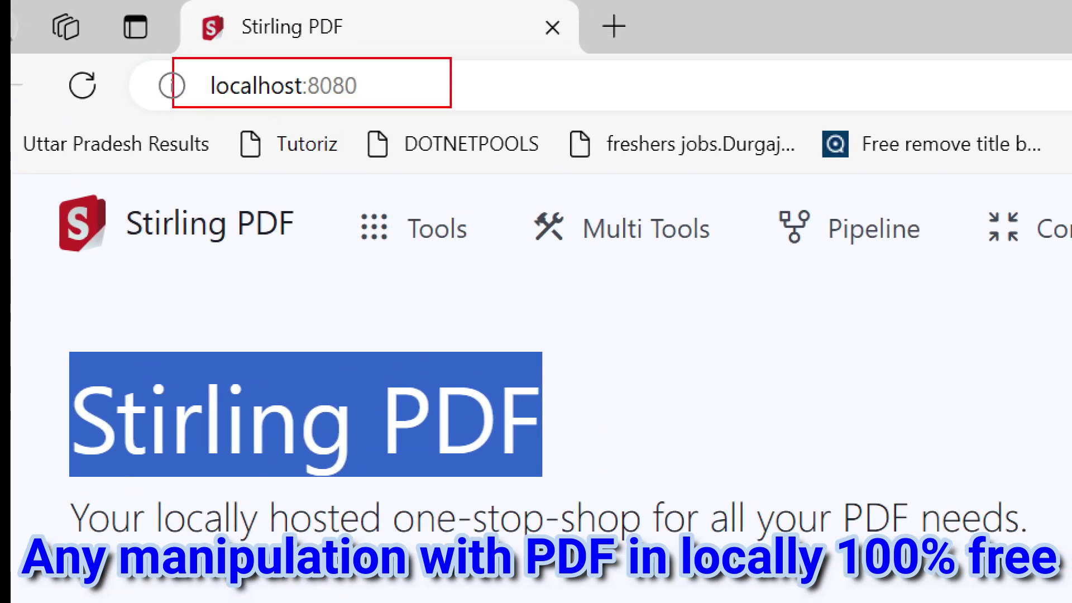
{"action": "left_click", "coordinate": [373, 226]}
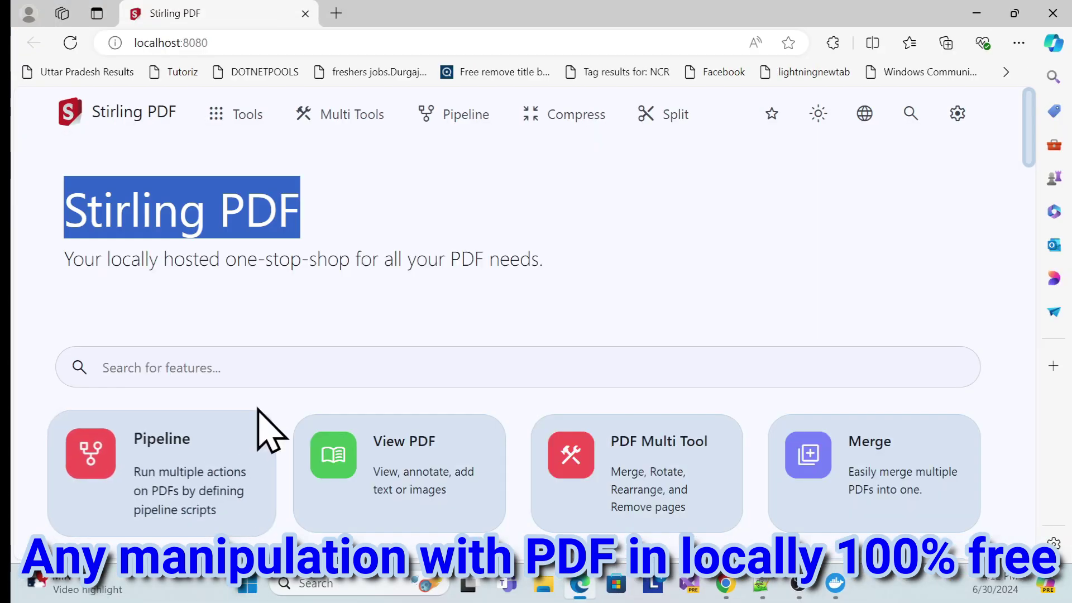
{"action": "left_click", "coordinate": [245, 127]}
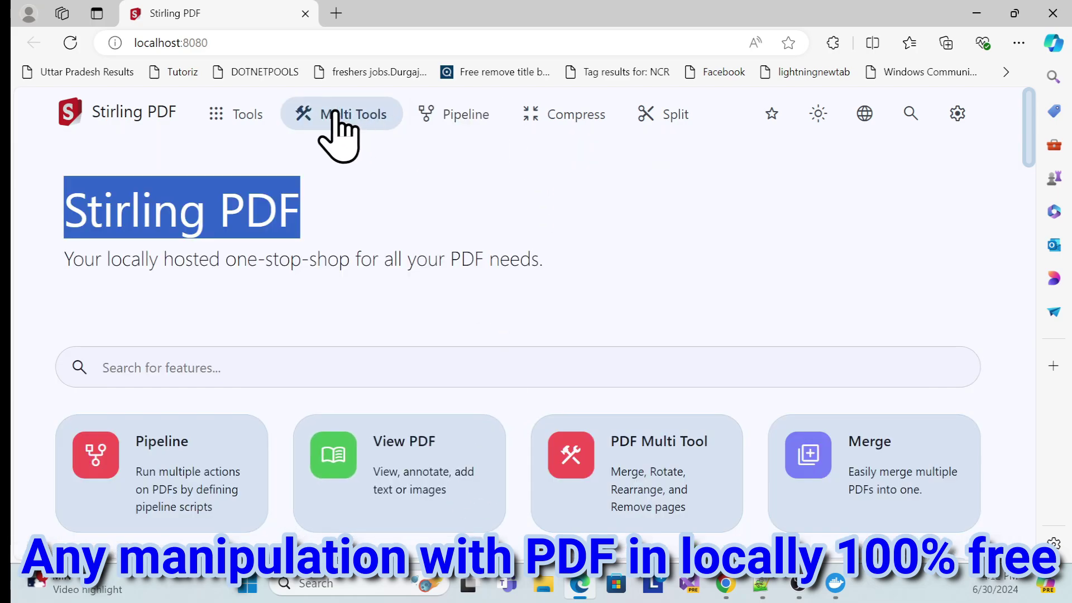
{"action": "left_click", "coordinate": [237, 117]}
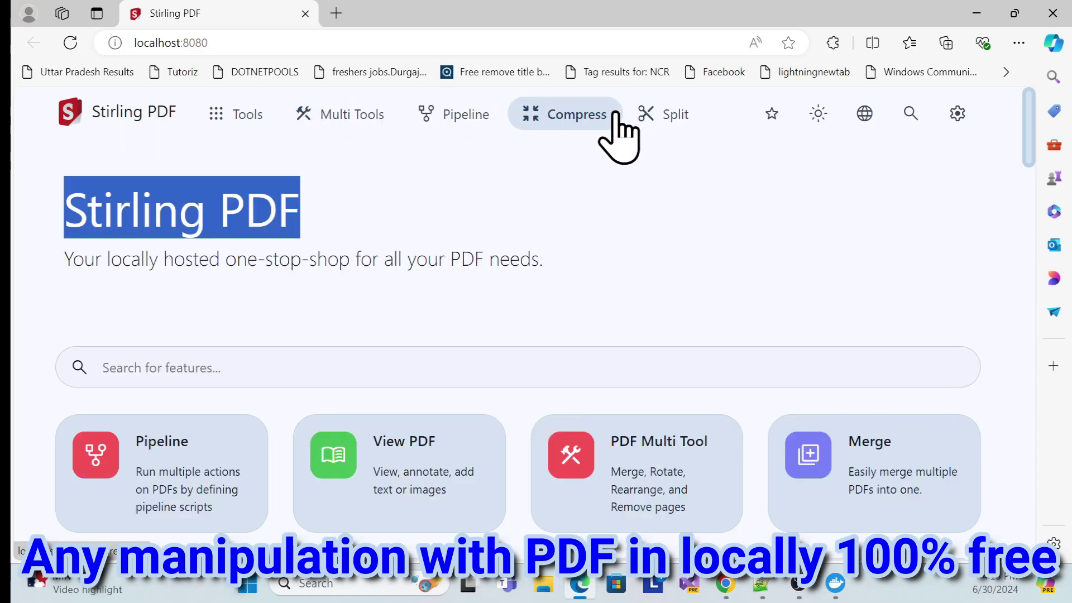
Step: Switch the page to the dark theme and then back to light
{"action": "mouse_move", "coordinate": [258, 112]}
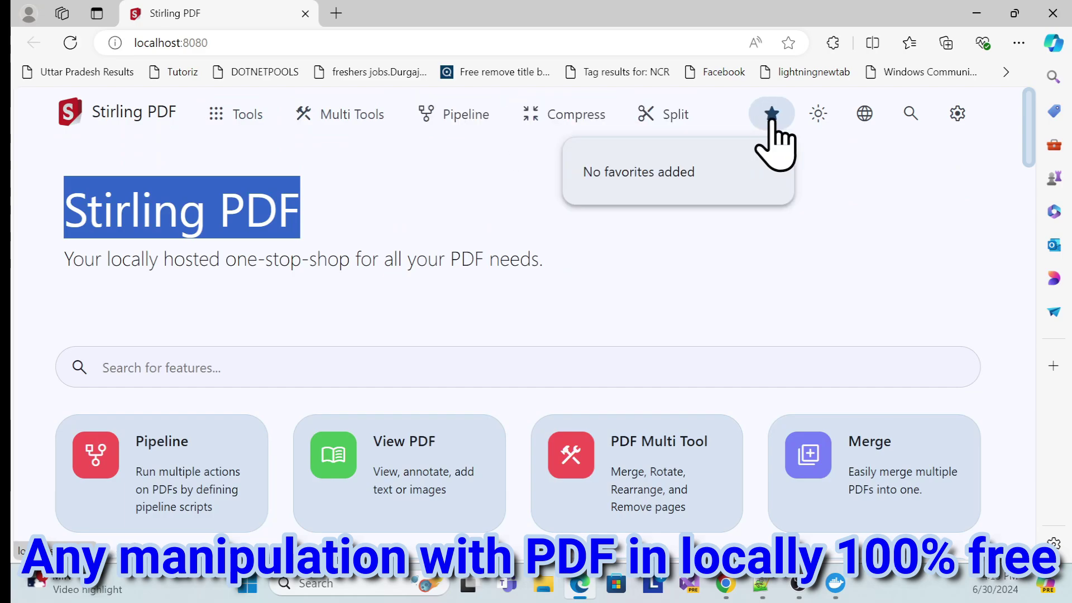
{"action": "left_click", "coordinate": [818, 117]}
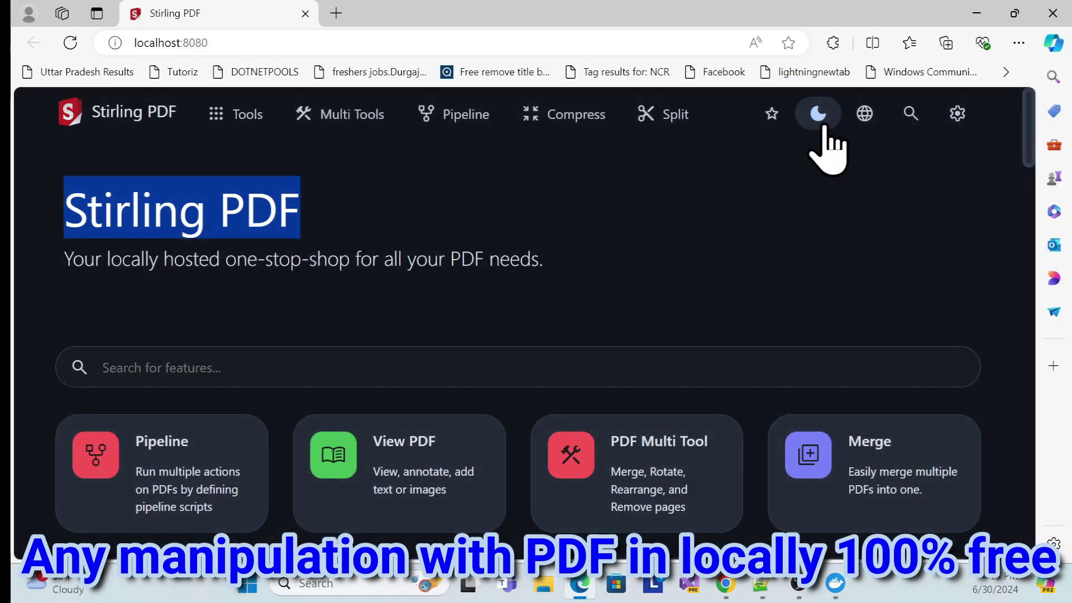
{"action": "left_click", "coordinate": [821, 125]}
{"action": "left_click", "coordinate": [819, 123]}
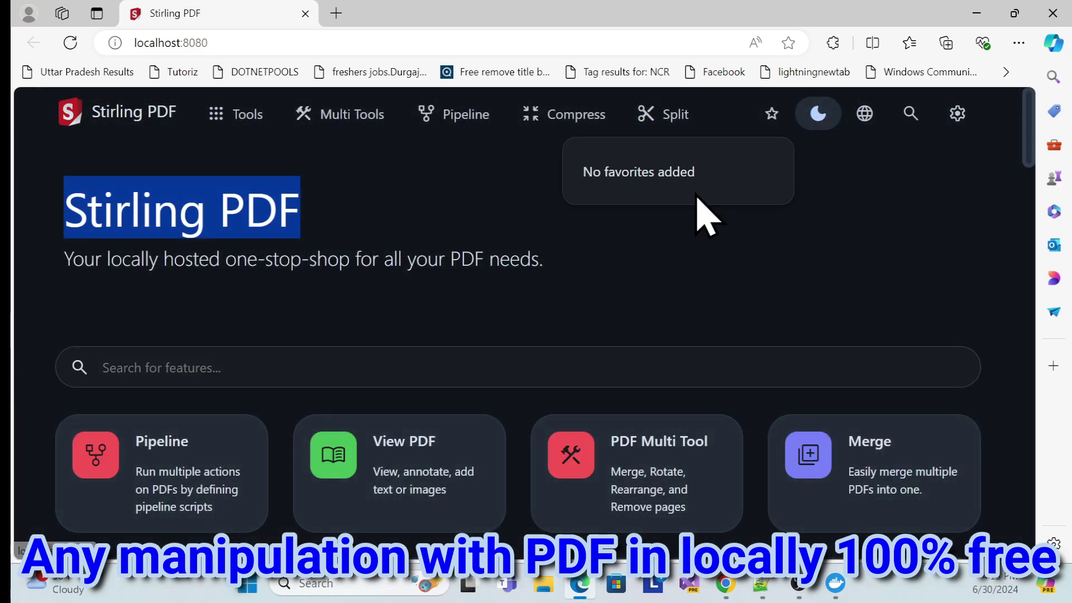
{"action": "left_click", "coordinate": [818, 118]}
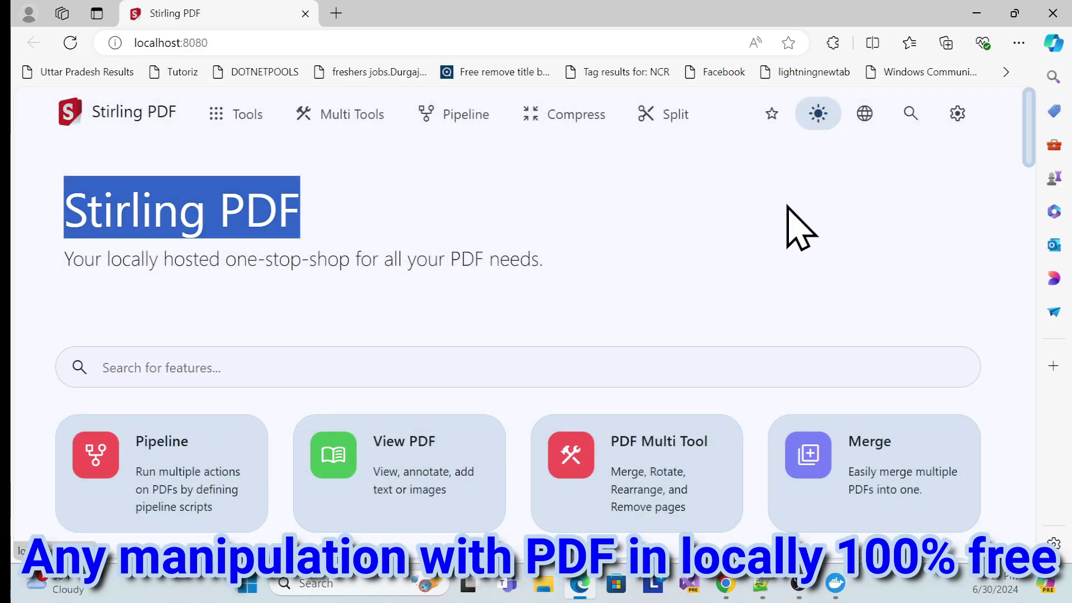
Step: Browse the interface language list, close it, and bring up the Settings window
{"action": "mouse_move", "coordinate": [864, 112]}
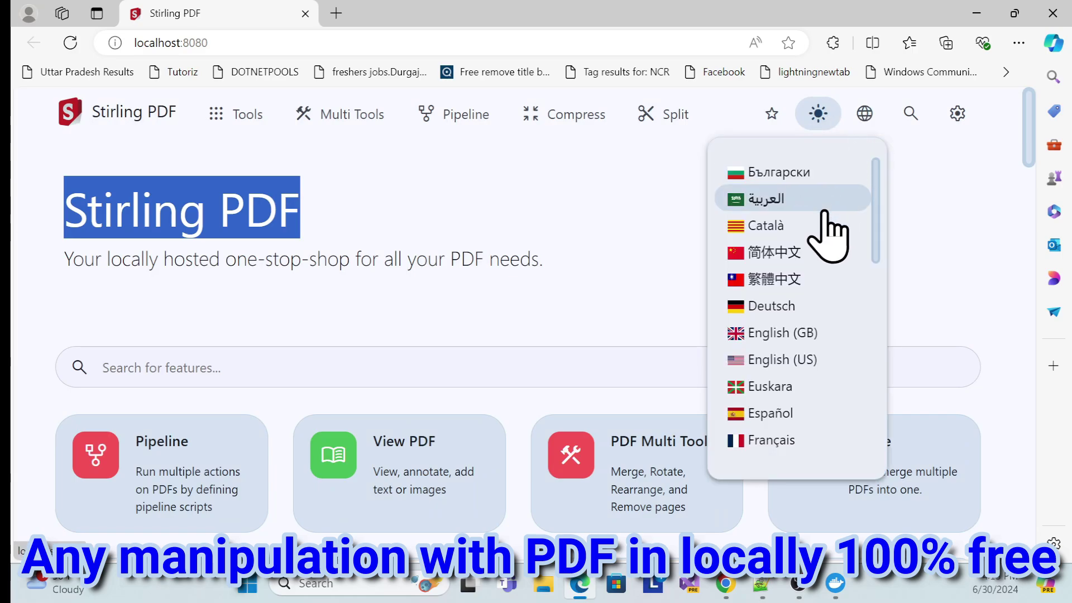
{"action": "scroll", "coordinate": [816, 343], "scroll_direction": "down", "scroll_amount": 5}
{"action": "scroll", "coordinate": [809, 360], "scroll_direction": "down", "scroll_amount": 6}
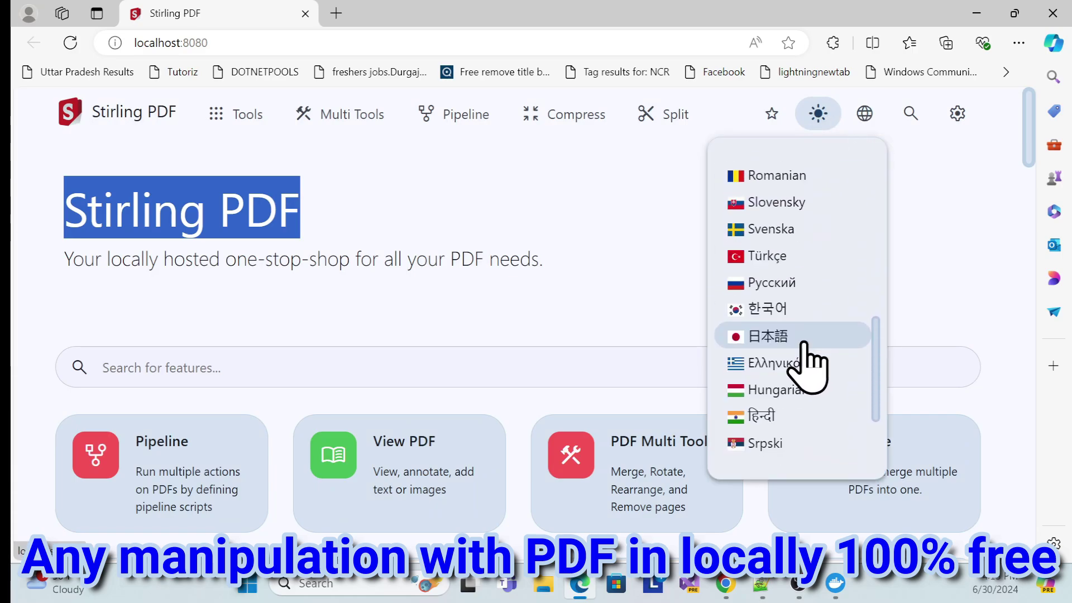
{"action": "scroll", "coordinate": [799, 279], "scroll_direction": "up", "scroll_amount": 3}
{"action": "scroll", "coordinate": [793, 240], "scroll_direction": "up", "scroll_amount": 10}
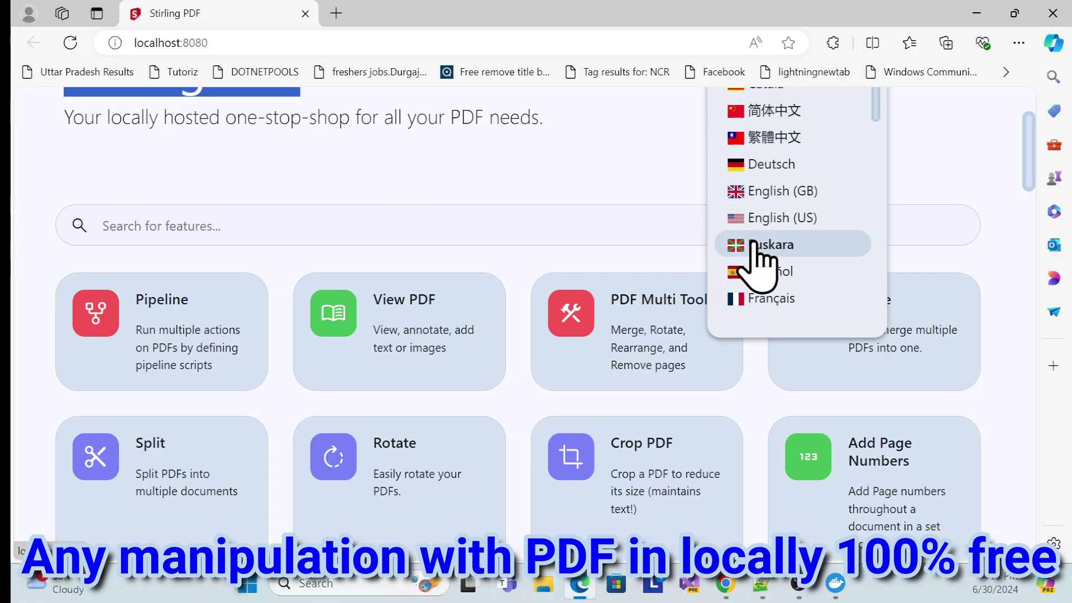
{"action": "scroll", "coordinate": [813, 234], "scroll_direction": "down", "scroll_amount": 8}
{"action": "left_click", "coordinate": [945, 180]}
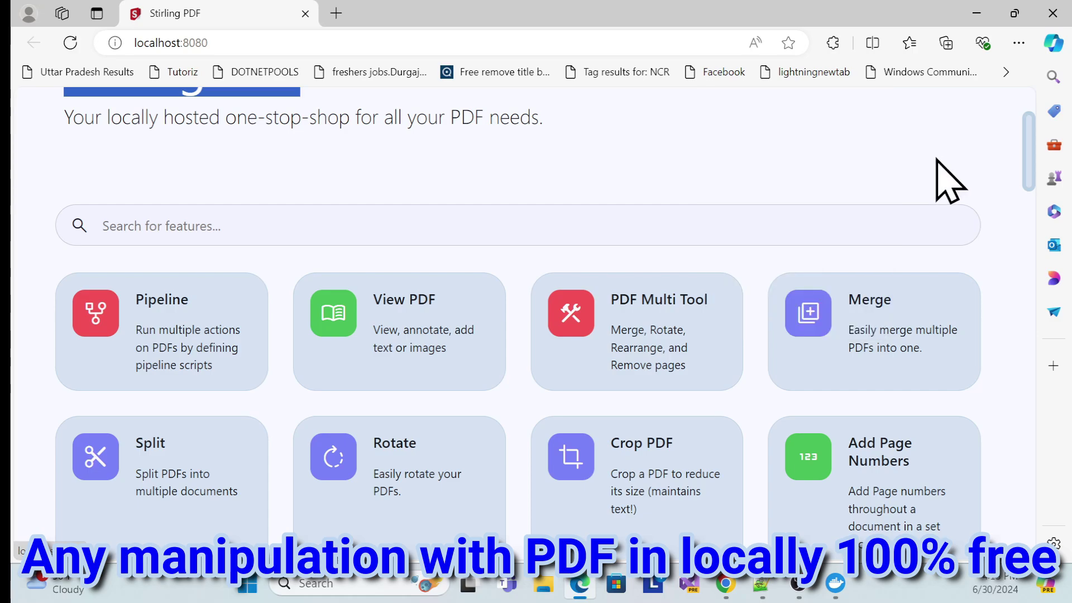
{"action": "scroll", "coordinate": [938, 179], "scroll_direction": "up", "scroll_amount": 3}
{"action": "left_click", "coordinate": [865, 114]}
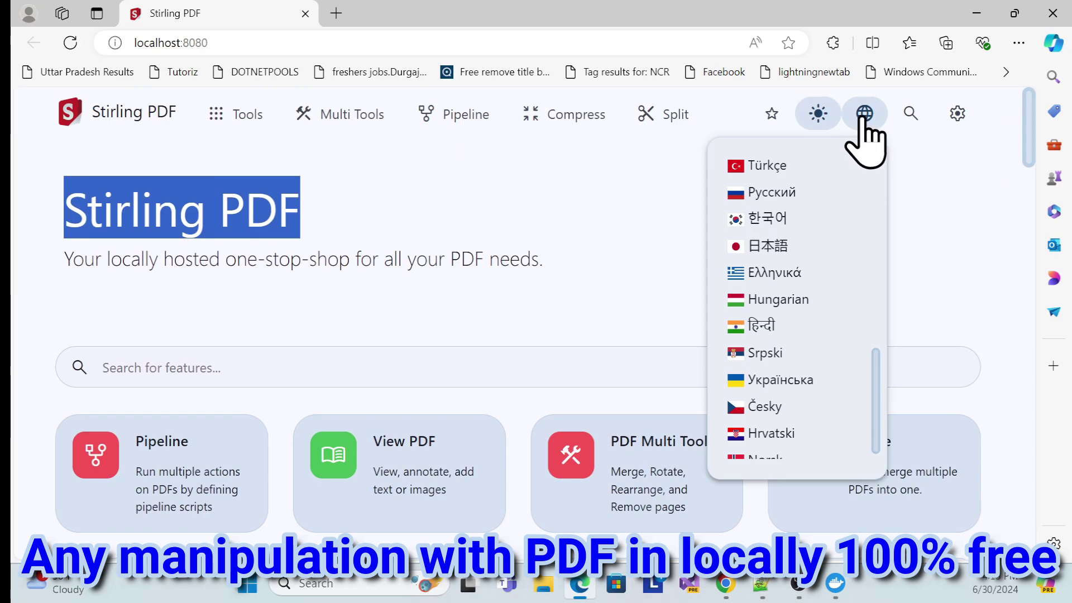
{"action": "left_click", "coordinate": [865, 115]}
{"action": "left_click", "coordinate": [957, 115]}
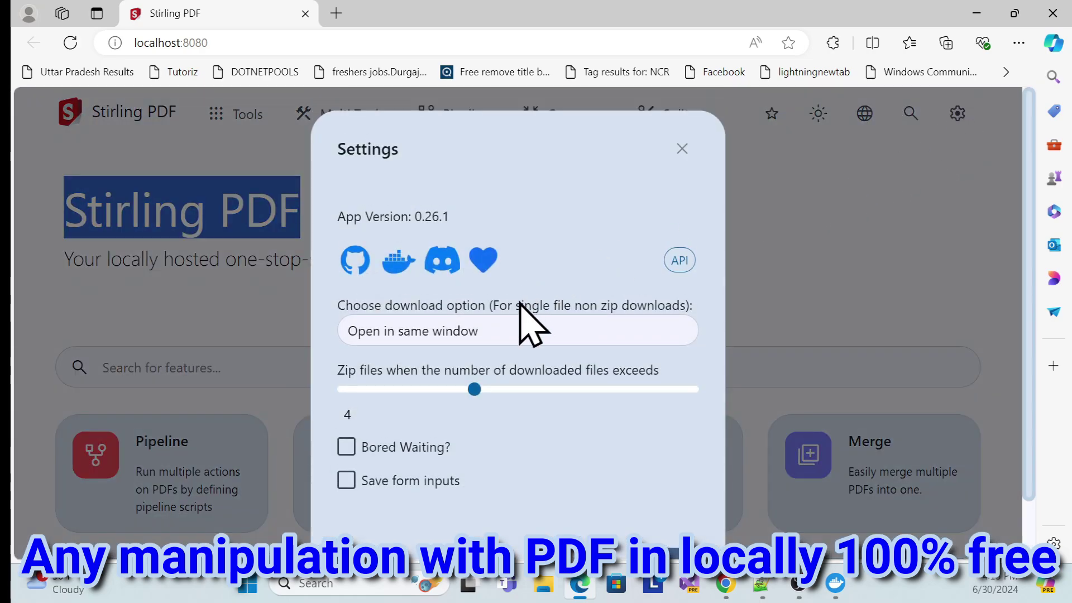
Step: Open Swagger UI from Settings, scan the Security, Pipeline, Misc, Info, Convert and General endpoints, then return
{"action": "left_click", "coordinate": [679, 261]}
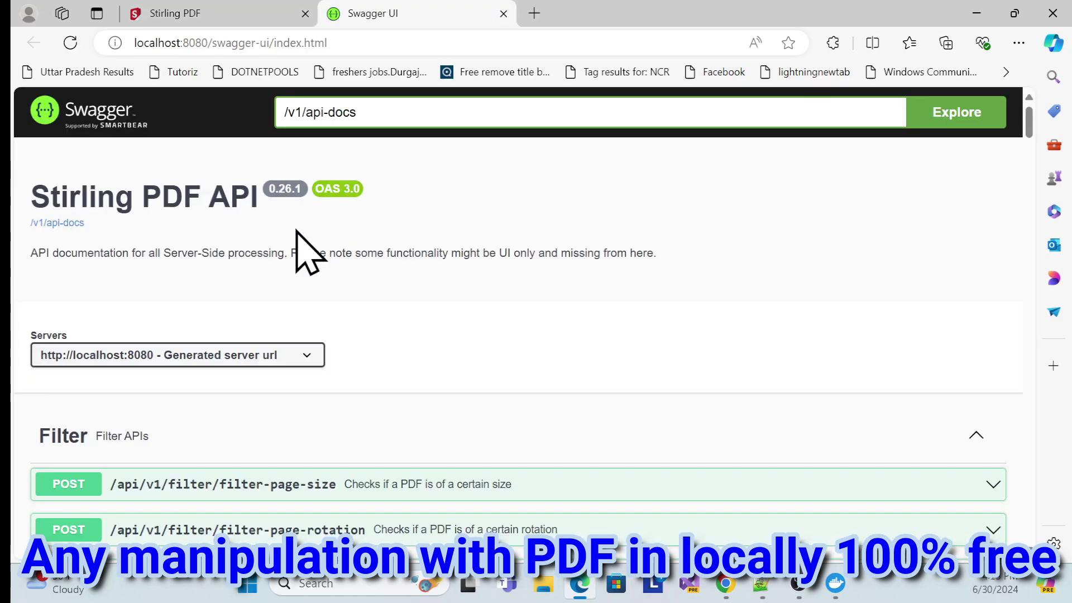
{"action": "scroll", "coordinate": [340, 357], "scroll_direction": "down", "scroll_amount": 6}
{"action": "scroll", "coordinate": [201, 323], "scroll_direction": "up", "scroll_amount": 2}
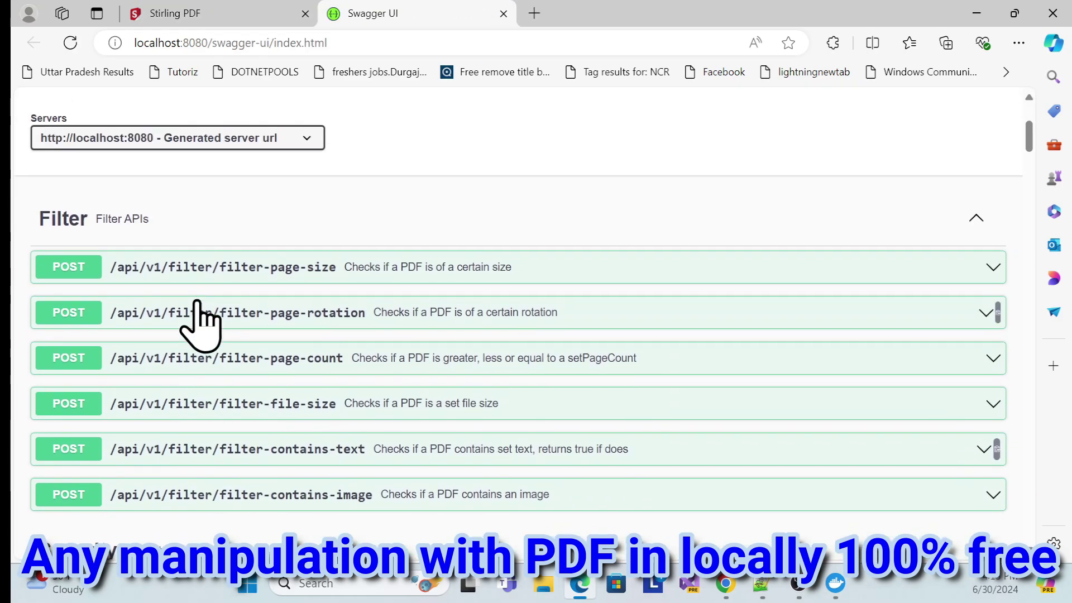
{"action": "scroll", "coordinate": [144, 286], "scroll_direction": "down", "scroll_amount": 3}
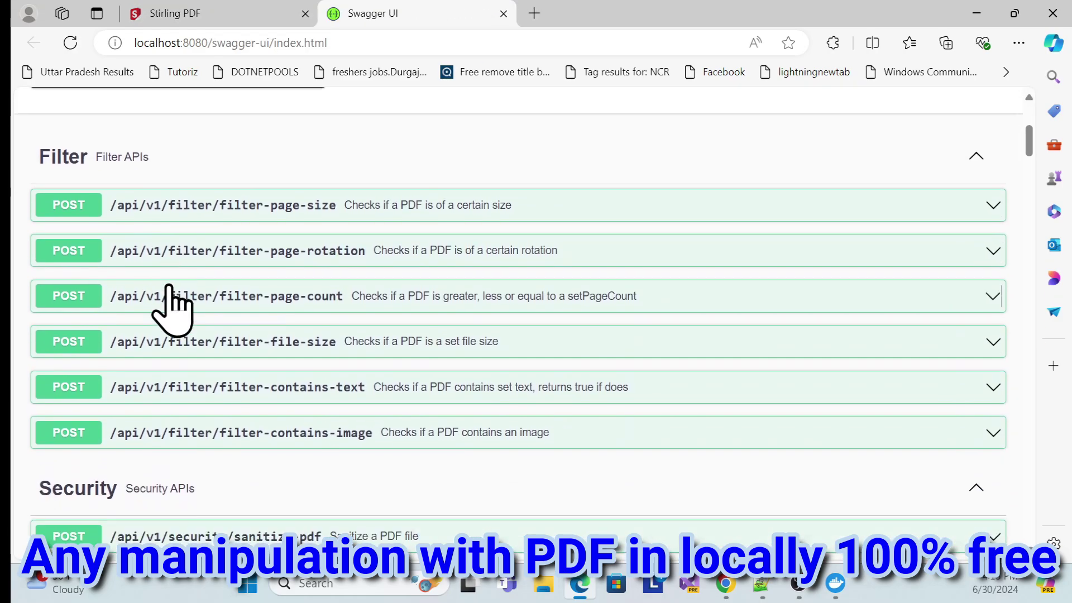
{"action": "scroll", "coordinate": [193, 358], "scroll_direction": "down", "scroll_amount": 7}
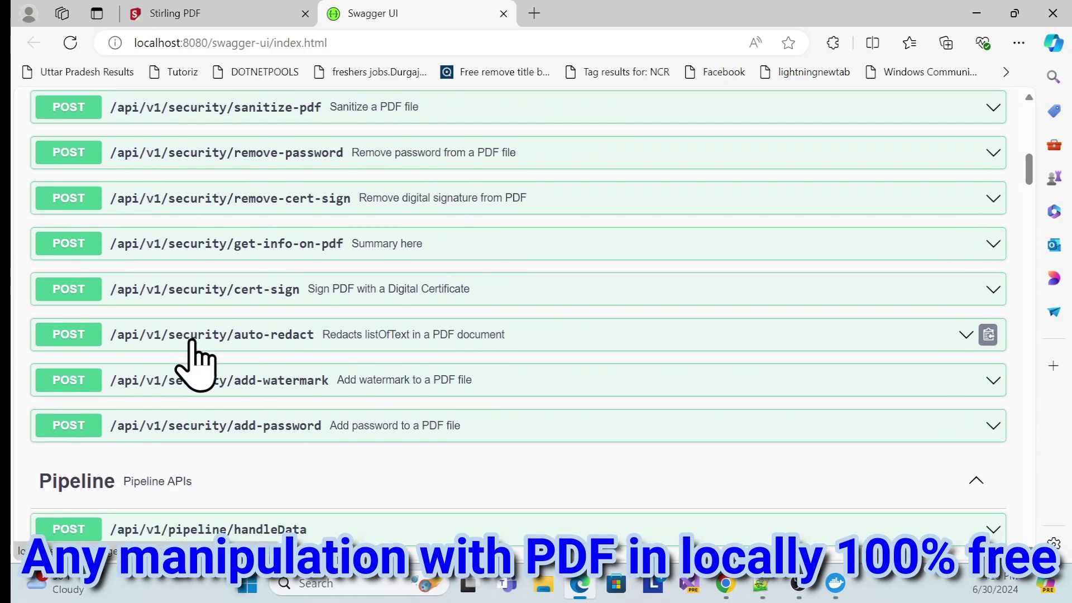
{"action": "scroll", "coordinate": [296, 366], "scroll_direction": "down", "scroll_amount": 5}
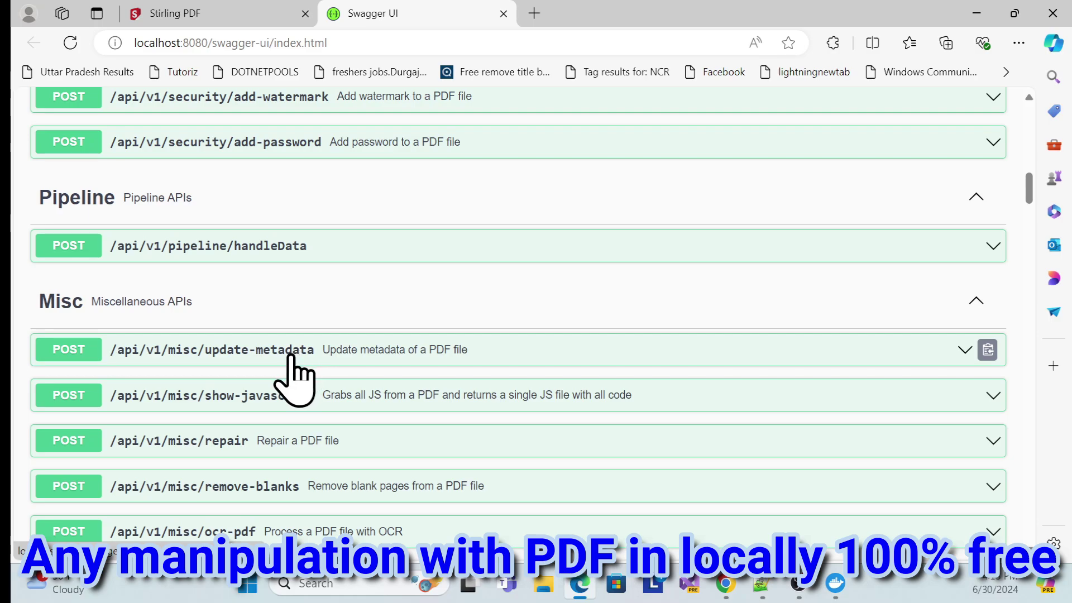
{"action": "scroll", "coordinate": [295, 380], "scroll_direction": "down", "scroll_amount": 15}
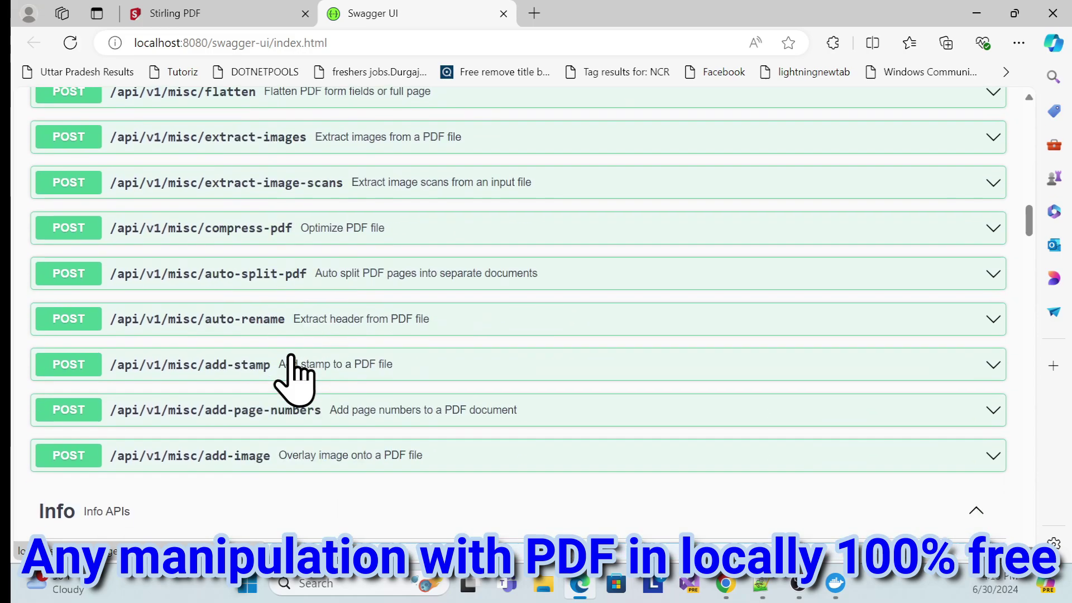
{"action": "scroll", "coordinate": [291, 359], "scroll_direction": "down", "scroll_amount": 13}
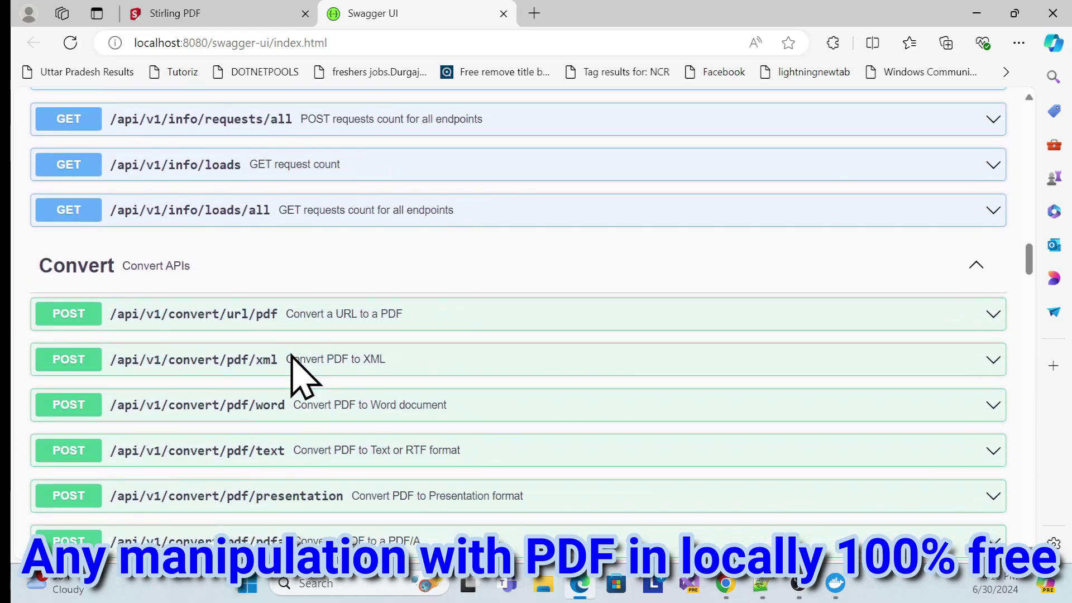
{"action": "scroll", "coordinate": [291, 358], "scroll_direction": "down", "scroll_amount": 10}
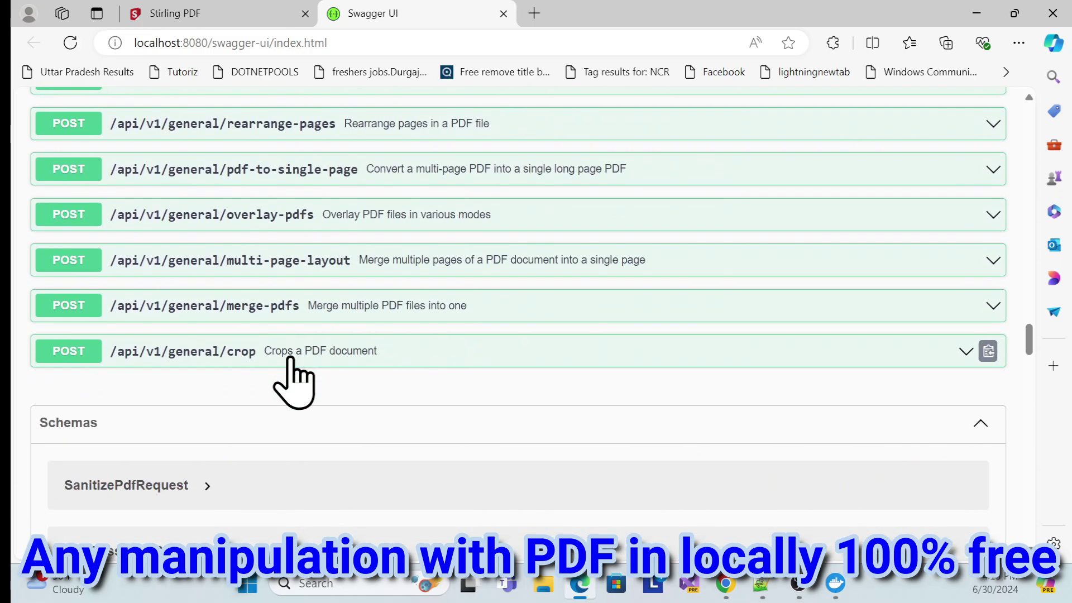
{"action": "scroll", "coordinate": [290, 368], "scroll_direction": "up", "scroll_amount": 20}
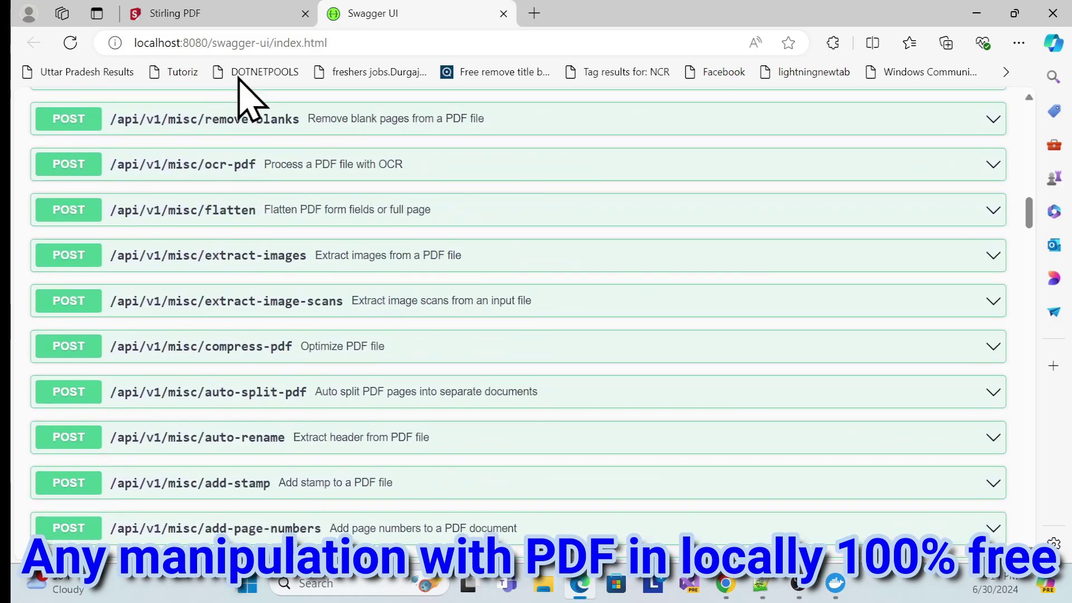
{"action": "left_click", "coordinate": [230, 12]}
Step: Close Settings and open the URL/Website To PDF tool with its URL field focused
{"action": "left_click", "coordinate": [677, 150]}
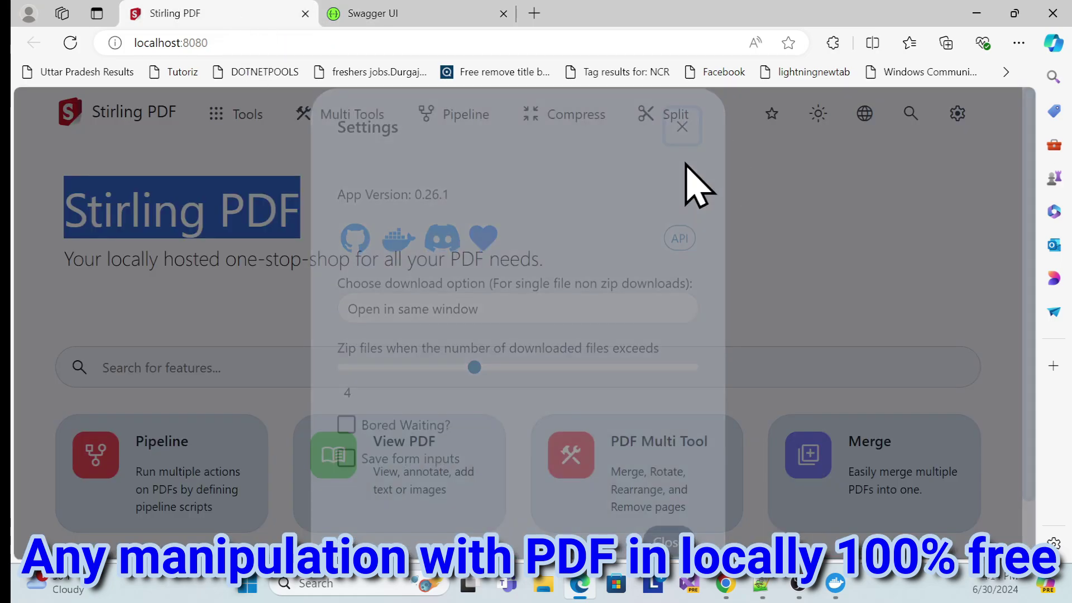
{"action": "left_click", "coordinate": [234, 113]}
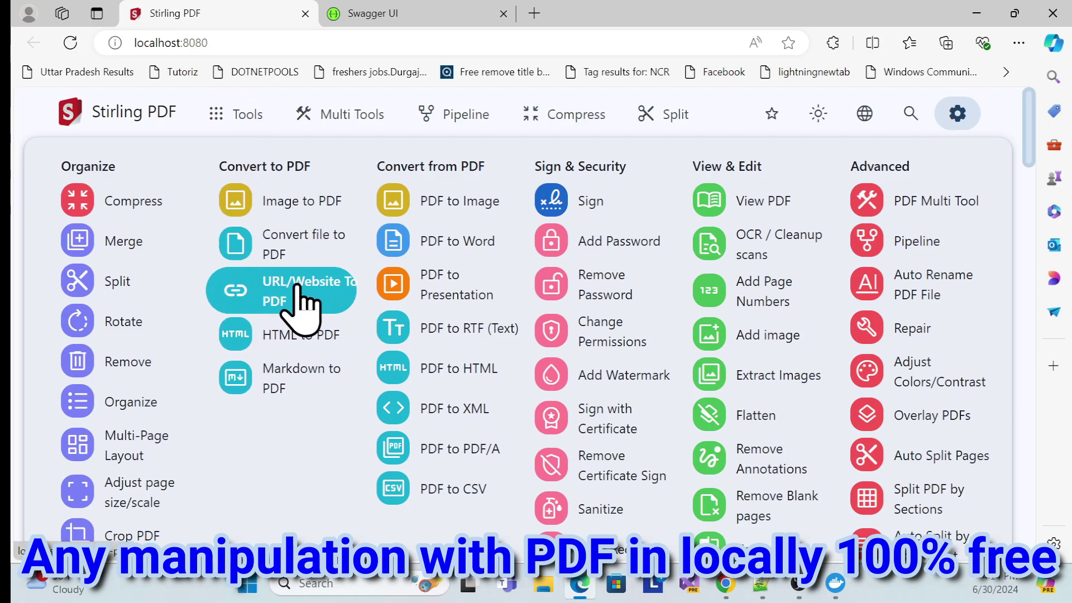
{"action": "left_click", "coordinate": [296, 304]}
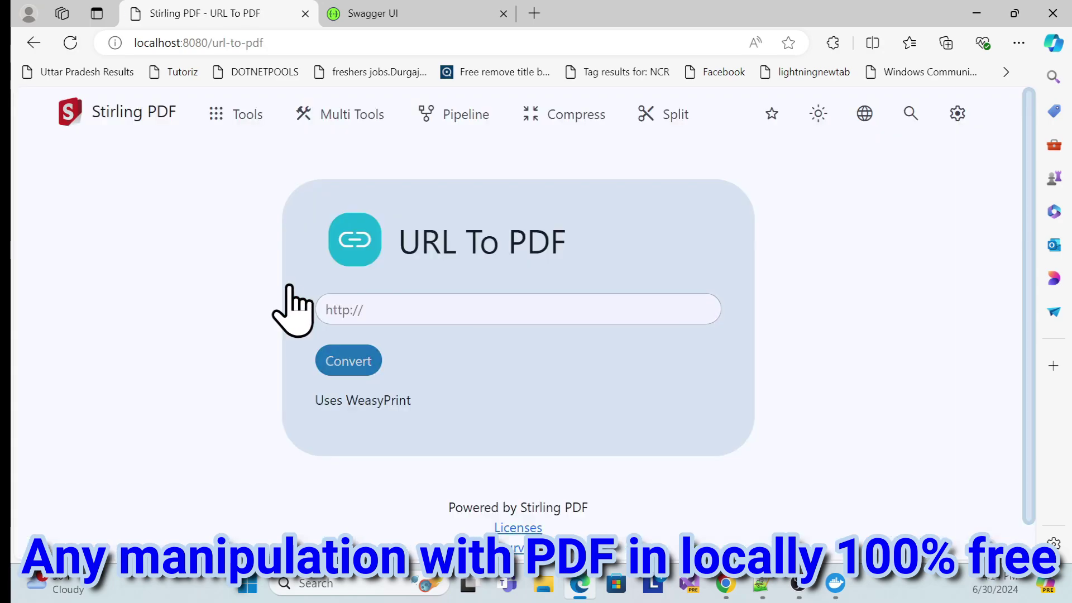
{"action": "left_click", "coordinate": [428, 310]}
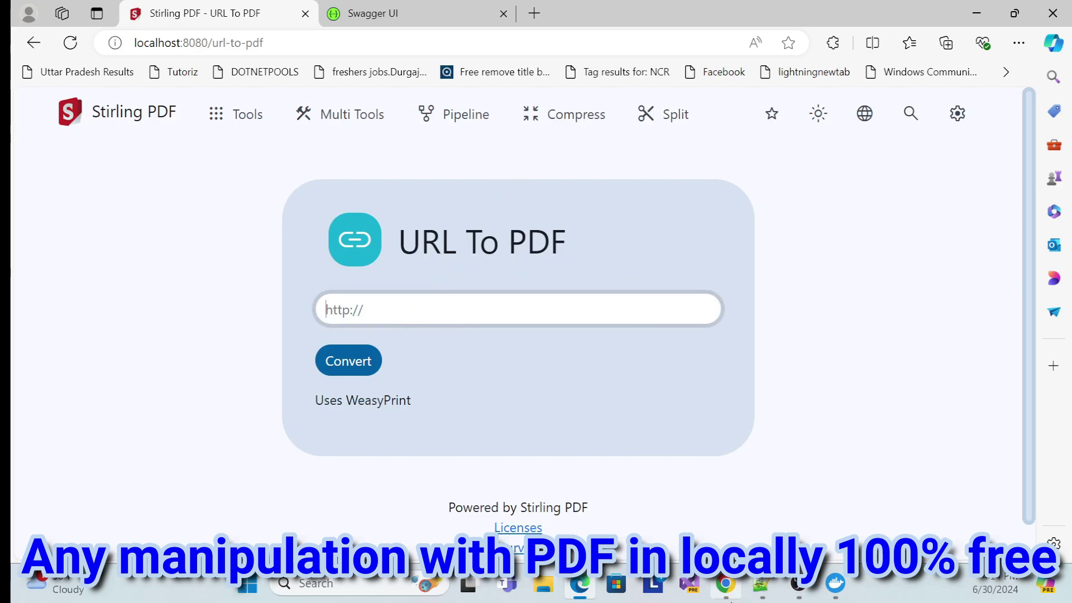
Step: Bring Chrome forward with a new blank tab
{"action": "mouse_move", "coordinate": [725, 584]}
{"action": "left_click", "coordinate": [729, 490]}
{"action": "left_click", "coordinate": [647, 18]}
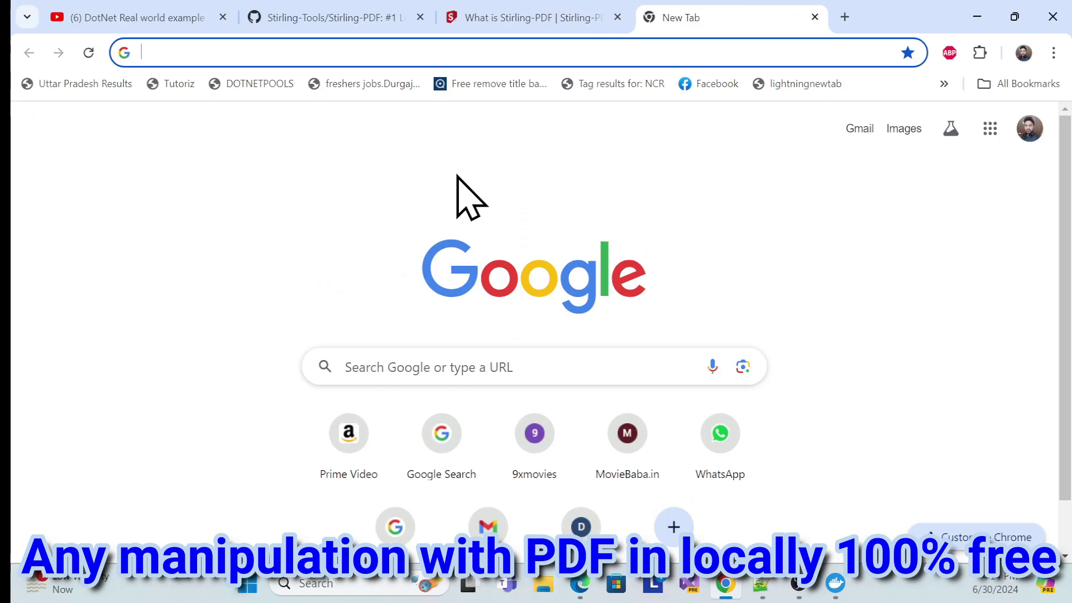
Step: Search '.net wiki pedia' and open the .NET Wikipedia article
{"action": "type", "text": "ne"}
{"action": "key", "text": "BackSpace"}
{"action": "key", "text": "BackSpace"}
{"action": "key", "text": "BackSpace"}
{"action": "type", "text": ".ne"}
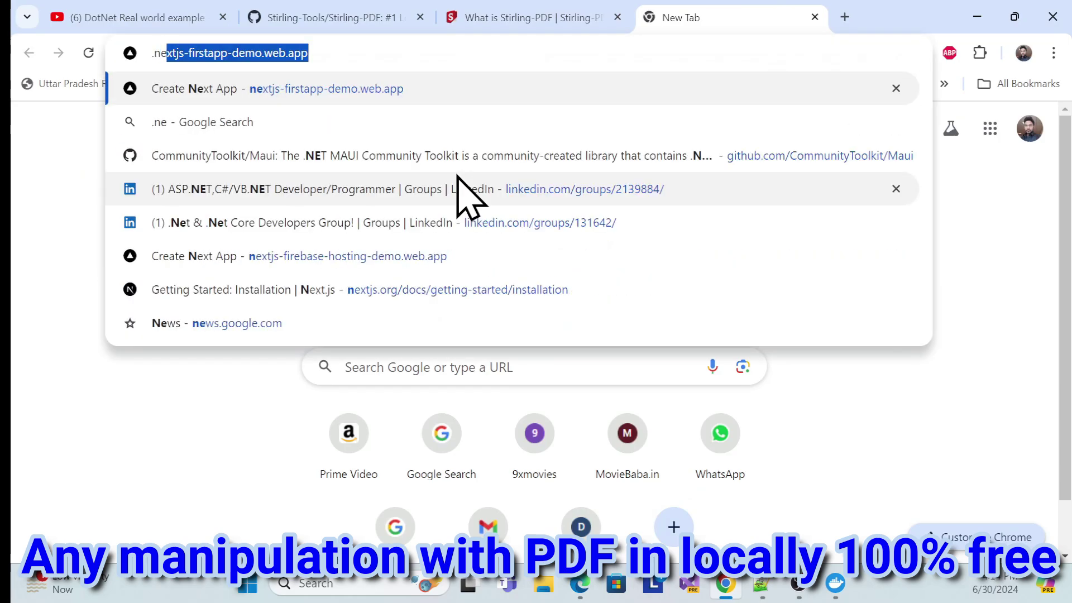
{"action": "type", "text": "t"}
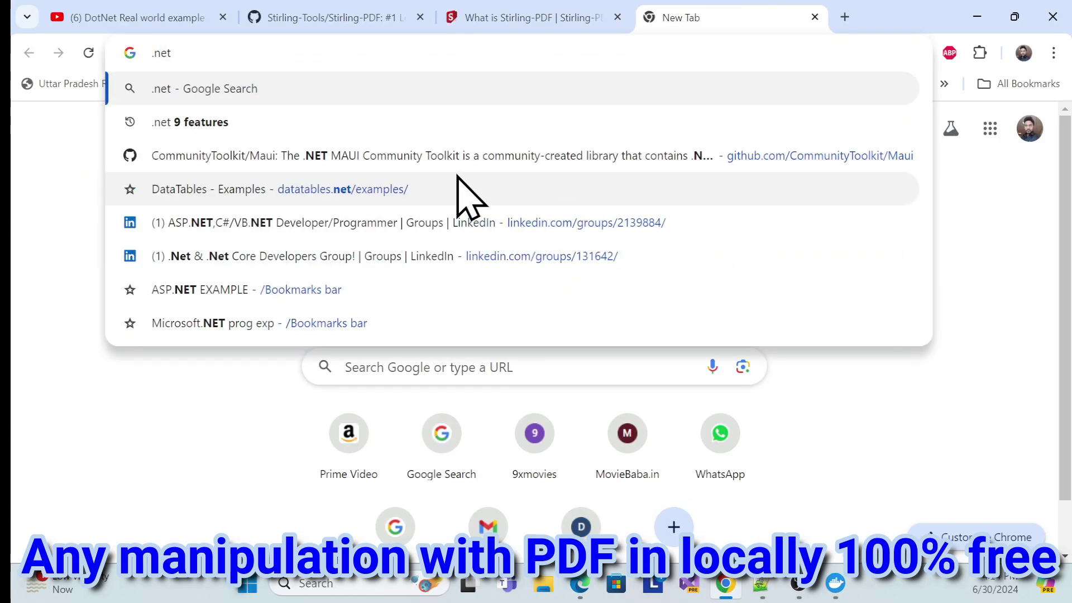
{"action": "type", "text": "wiki pedia"}
{"action": "key", "text": "Return"}
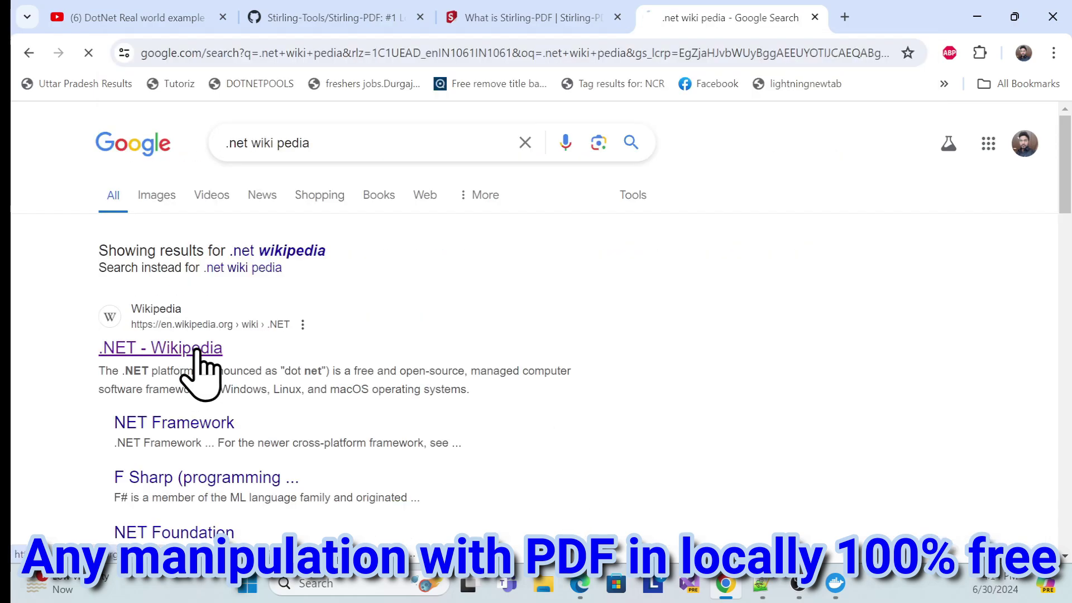
{"action": "left_click", "coordinate": [196, 351]}
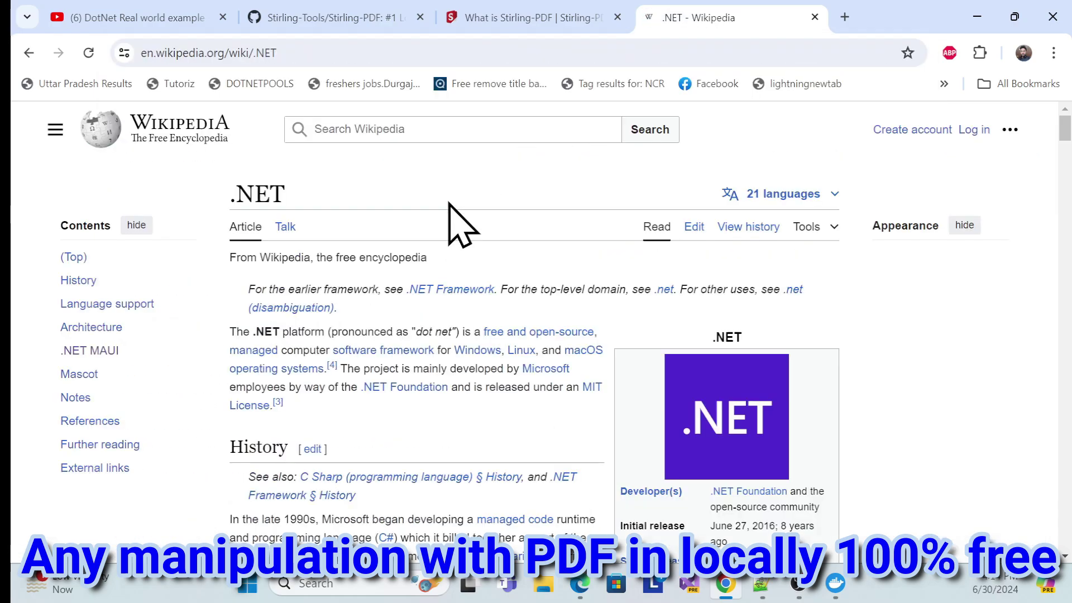
Step: Copy the article's address and bring up Stirling PDF's URL To PDF page with it
{"action": "left_click", "coordinate": [329, 53]}
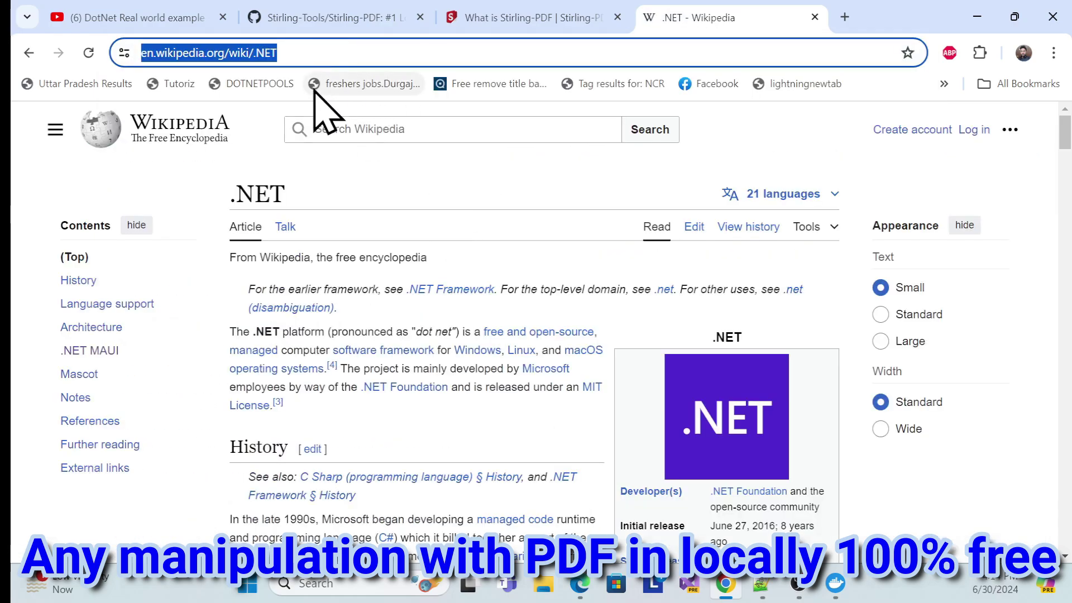
{"action": "left_click", "coordinate": [358, 18]}
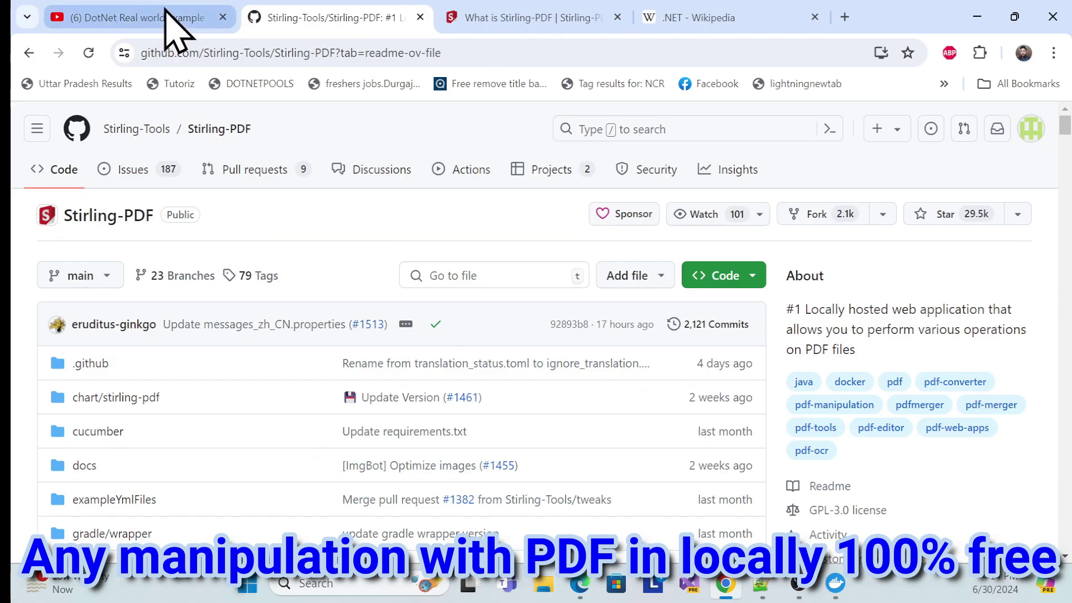
{"action": "left_click", "coordinate": [166, 14]}
{"action": "left_click", "coordinate": [464, 15]}
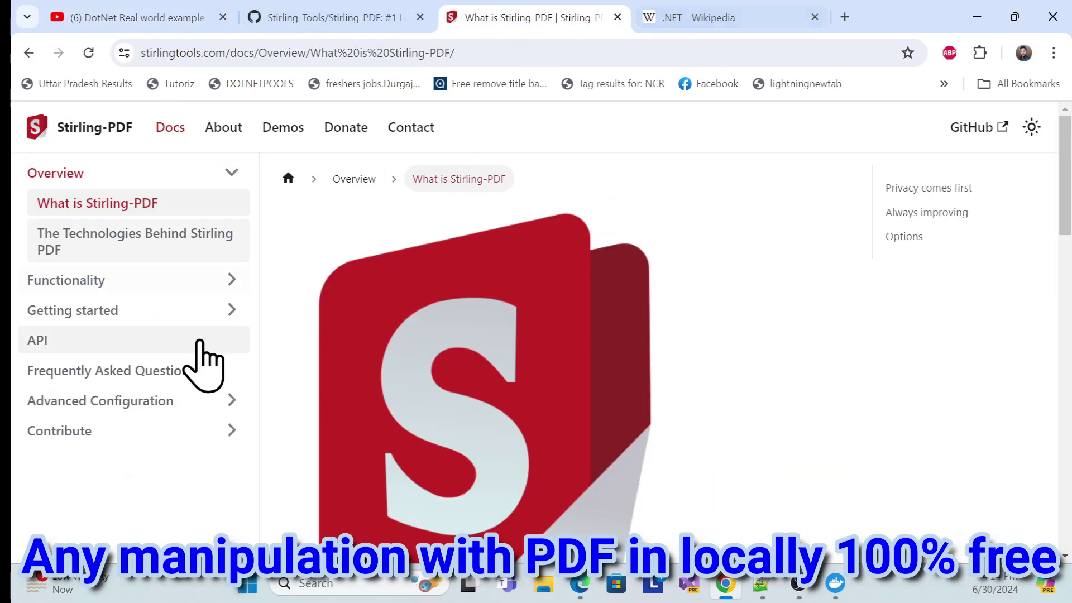
{"action": "left_click", "coordinate": [581, 586]}
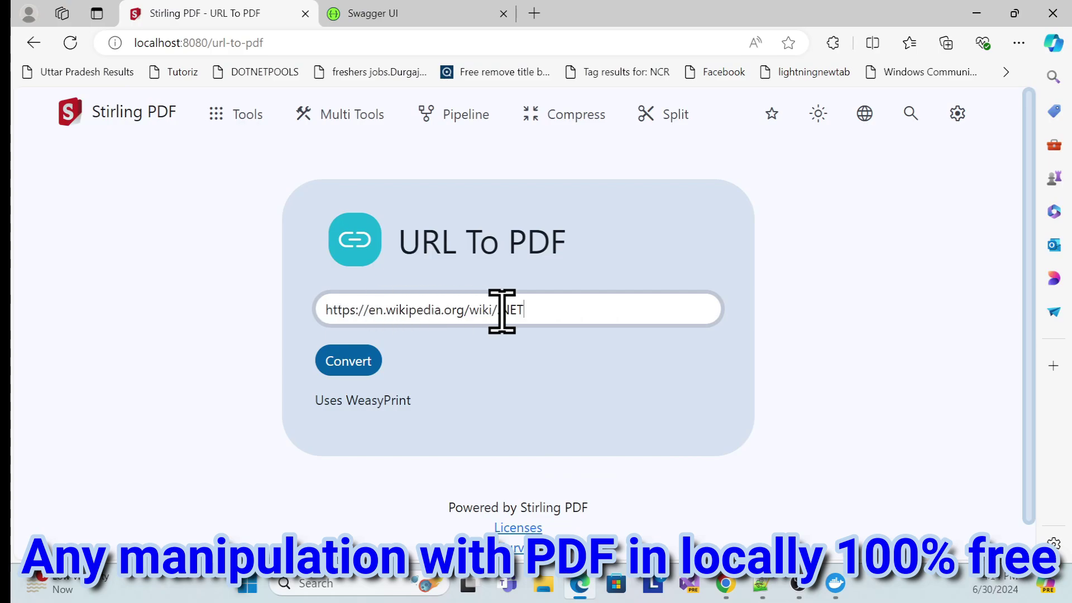
Step: Run Convert on the .NET Wikipedia URL to produce a downloadable PDF
{"action": "left_click", "coordinate": [347, 362]}
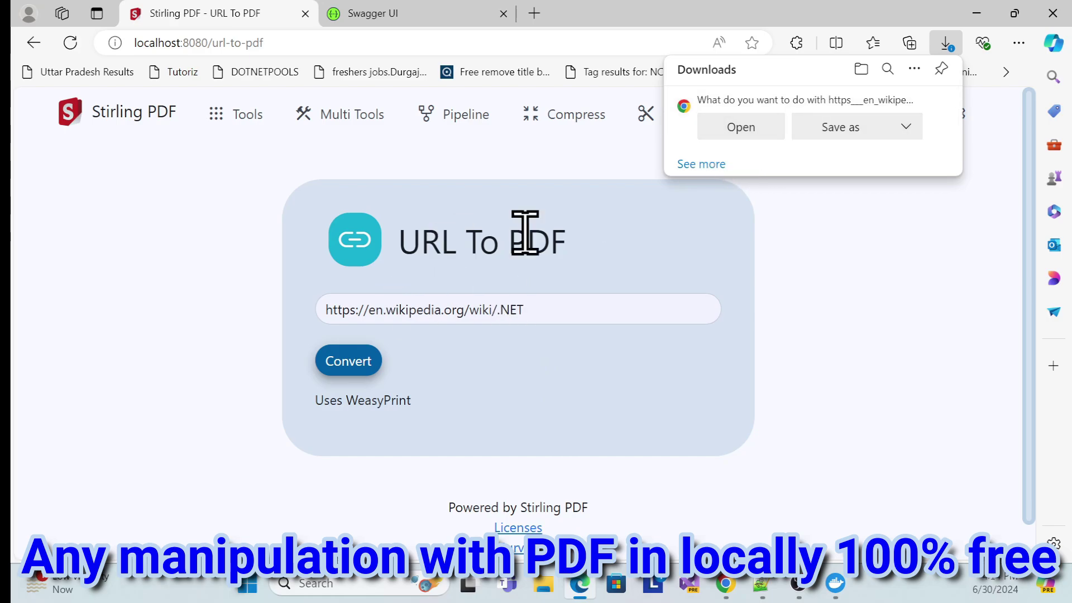
Step: Open the downloaded .NET PDF, scroll its pages, then return to Stirling PDF's full tools list
{"action": "left_click", "coordinate": [741, 127]}
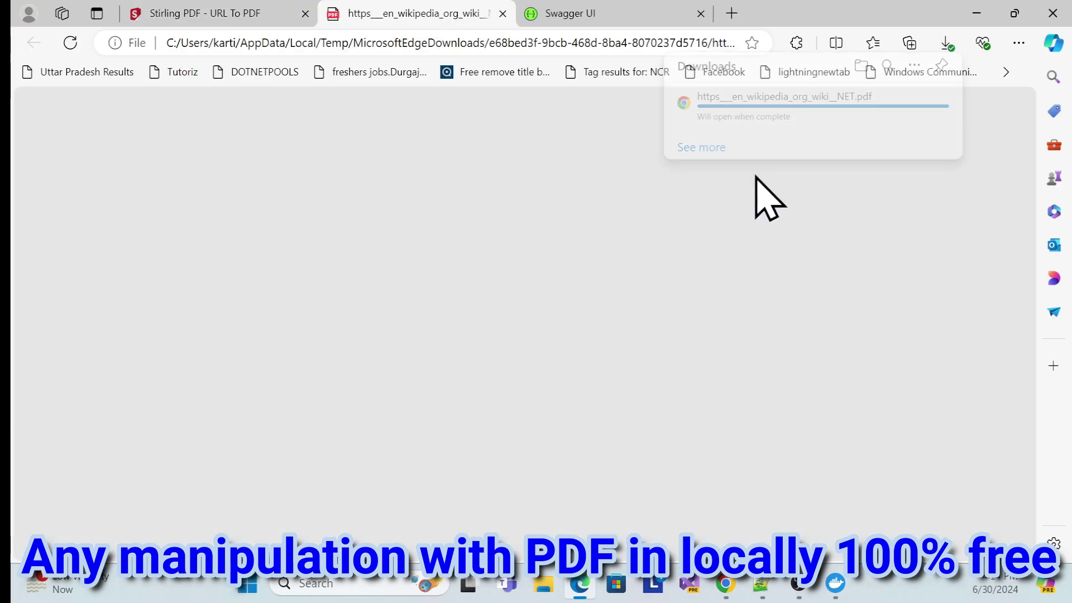
{"action": "scroll", "coordinate": [429, 292], "scroll_direction": "down", "scroll_amount": 15}
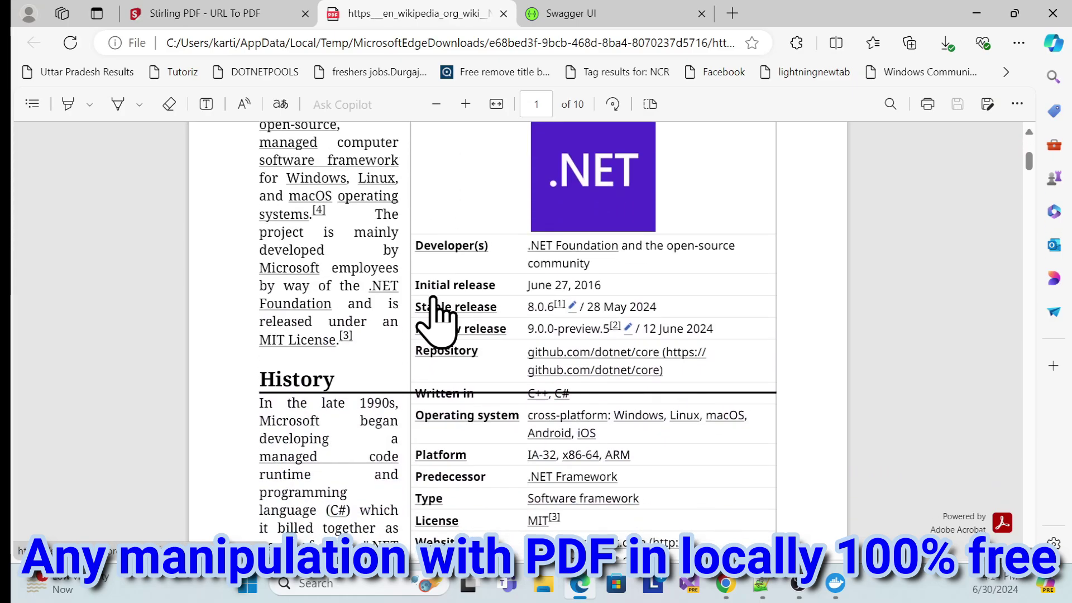
{"action": "scroll", "coordinate": [433, 304], "scroll_direction": "down", "scroll_amount": 15}
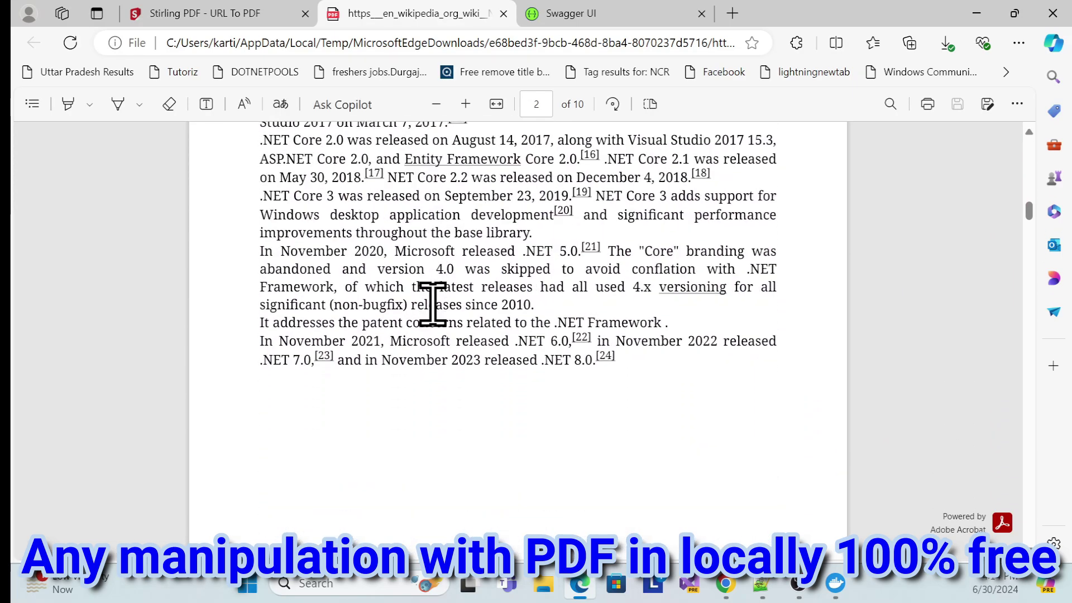
{"action": "scroll", "coordinate": [438, 335], "scroll_direction": "down", "scroll_amount": 15}
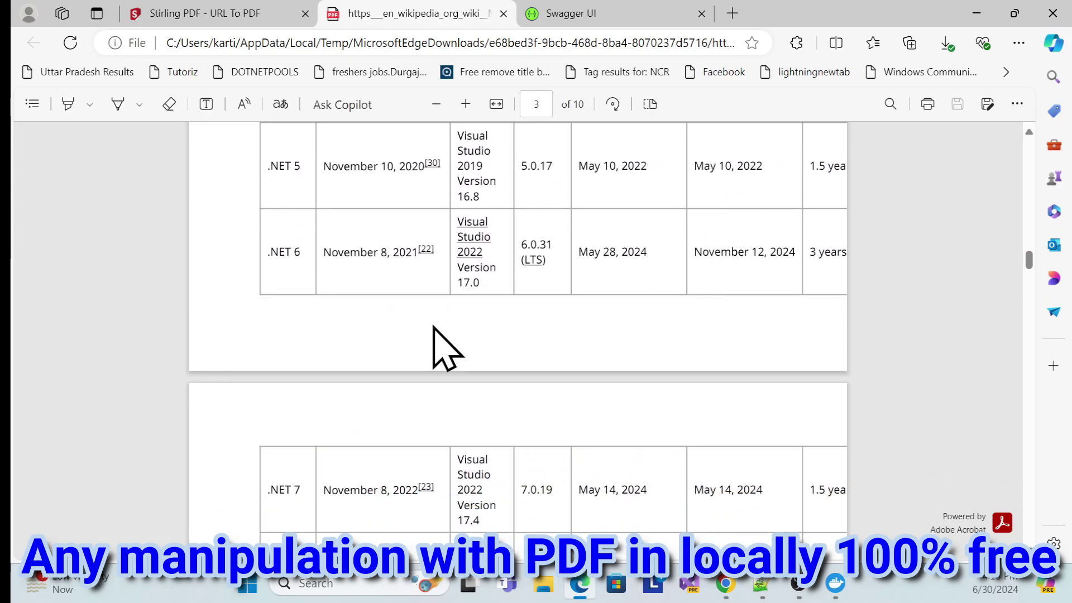
{"action": "left_click", "coordinate": [223, 17]}
{"action": "left_click", "coordinate": [220, 113]}
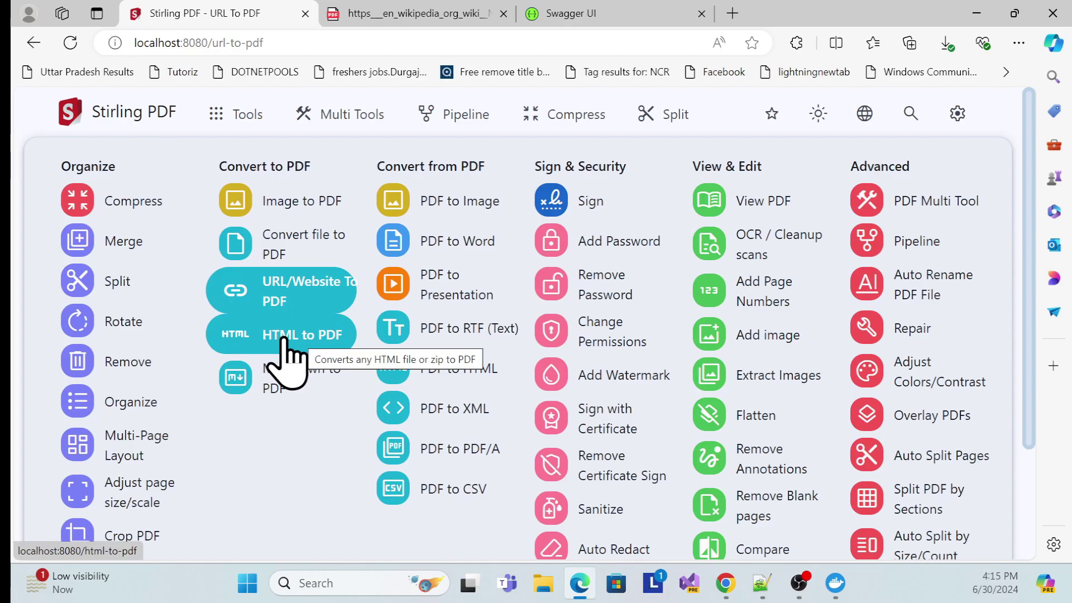
Step: Convert index.html from the Desktop with HTML To PDF and open the resulting index.pdf
{"action": "left_click", "coordinate": [287, 358]}
{"action": "left_click", "coordinate": [370, 313]}
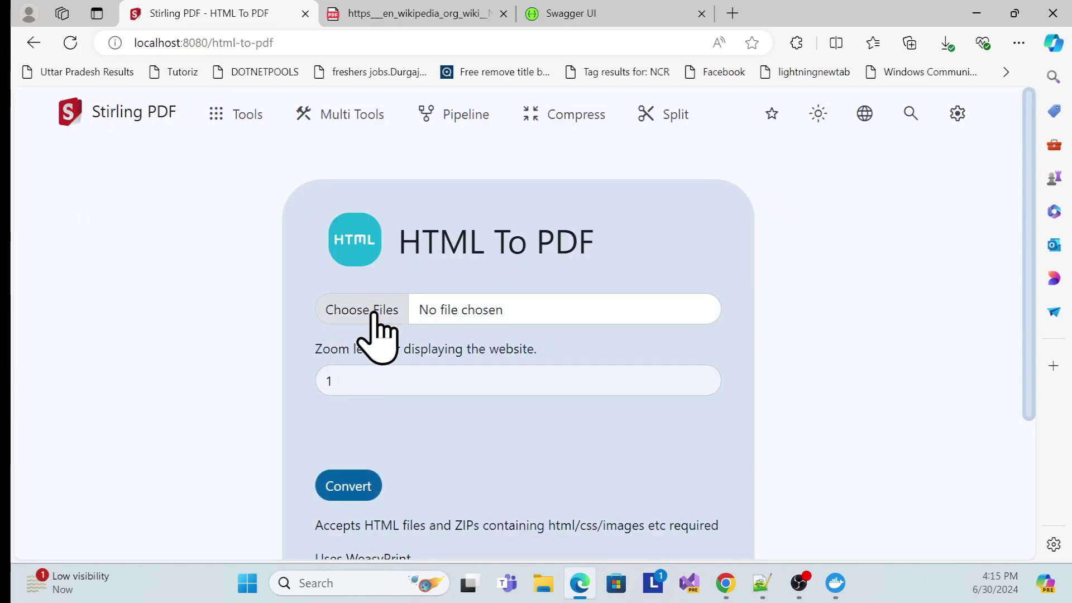
{"action": "scroll", "coordinate": [103, 243], "scroll_direction": "up", "scroll_amount": 1}
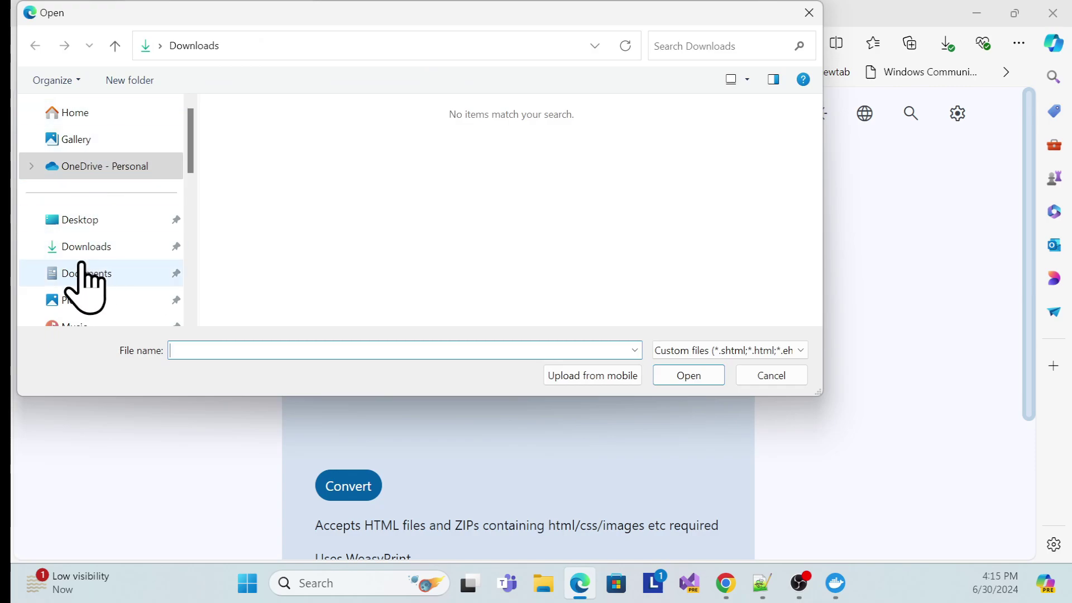
{"action": "left_click", "coordinate": [84, 220]}
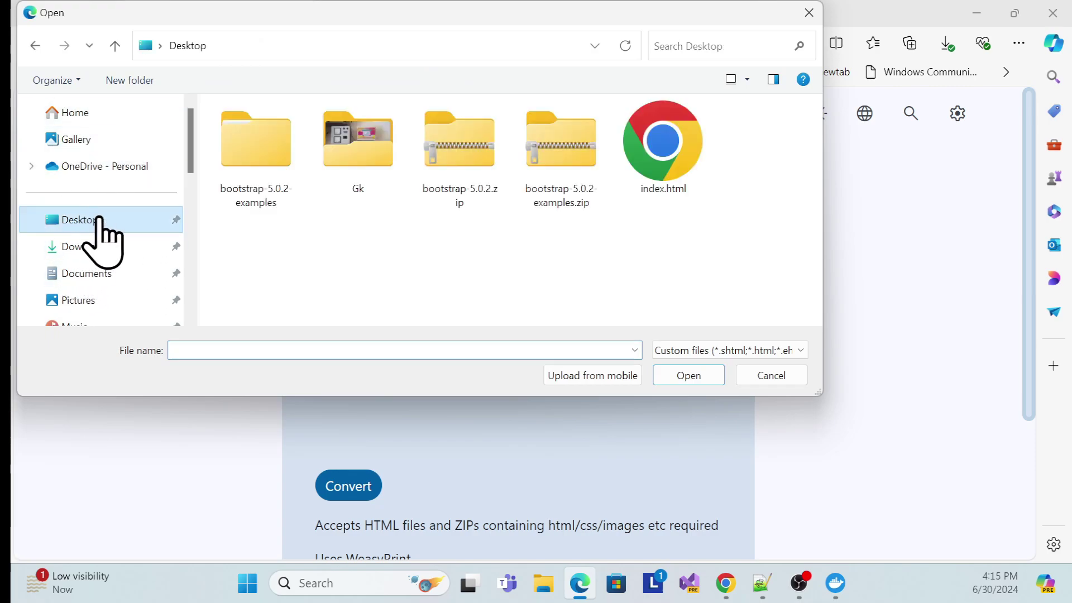
{"action": "double_click", "coordinate": [667, 152]}
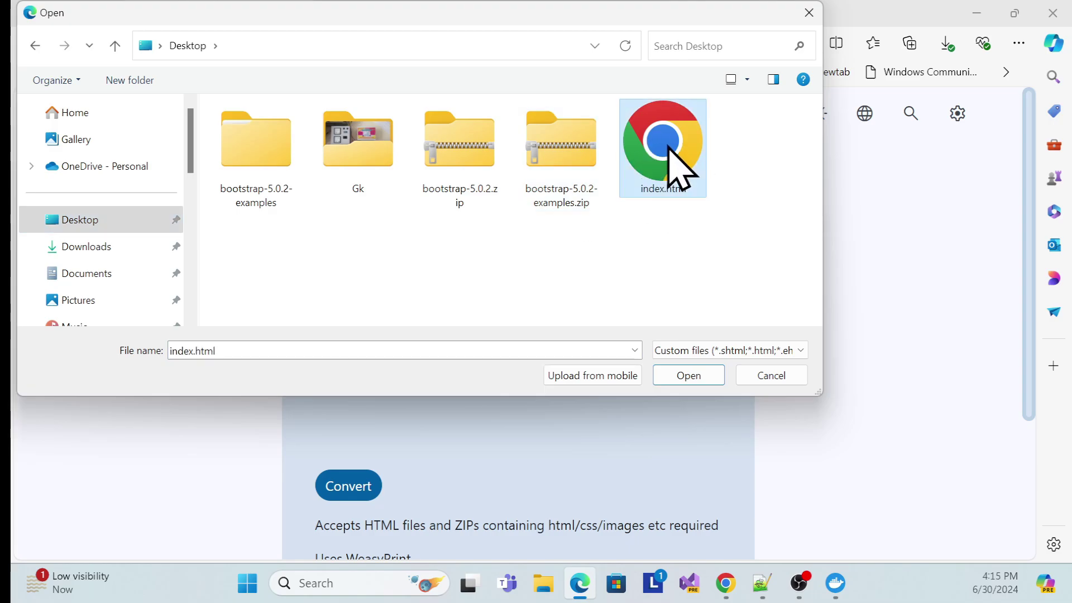
{"action": "scroll", "coordinate": [412, 455], "scroll_direction": "down", "scroll_amount": 2}
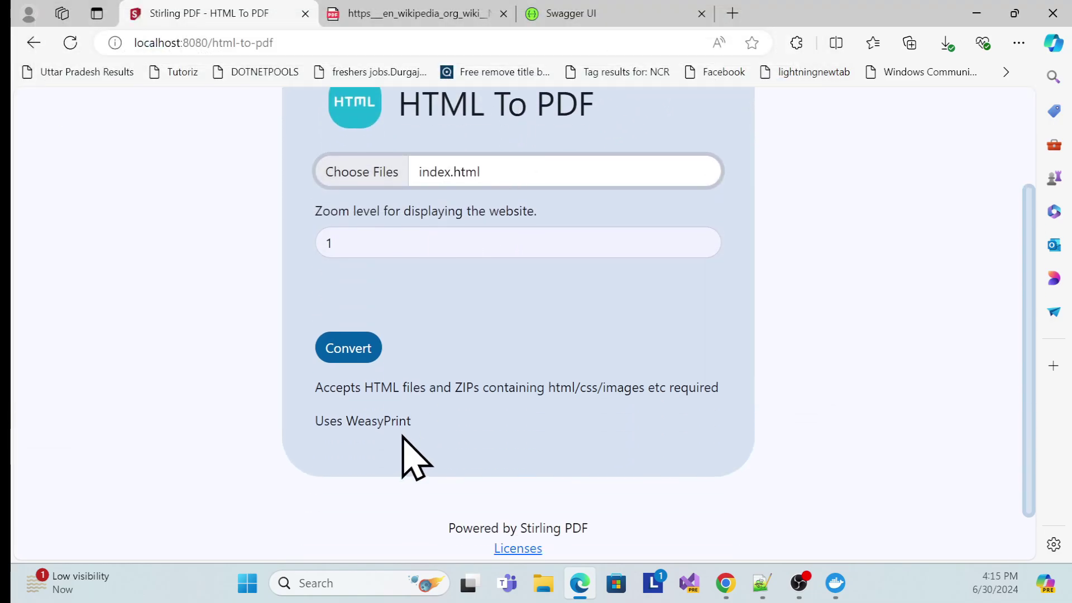
{"action": "left_click", "coordinate": [346, 344]}
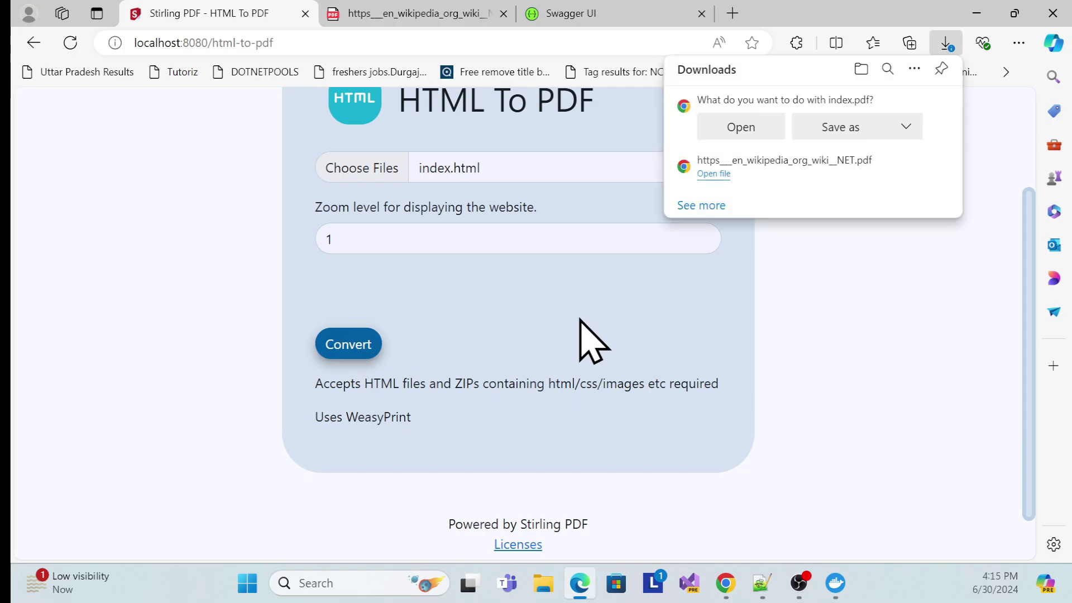
{"action": "left_click", "coordinate": [750, 129]}
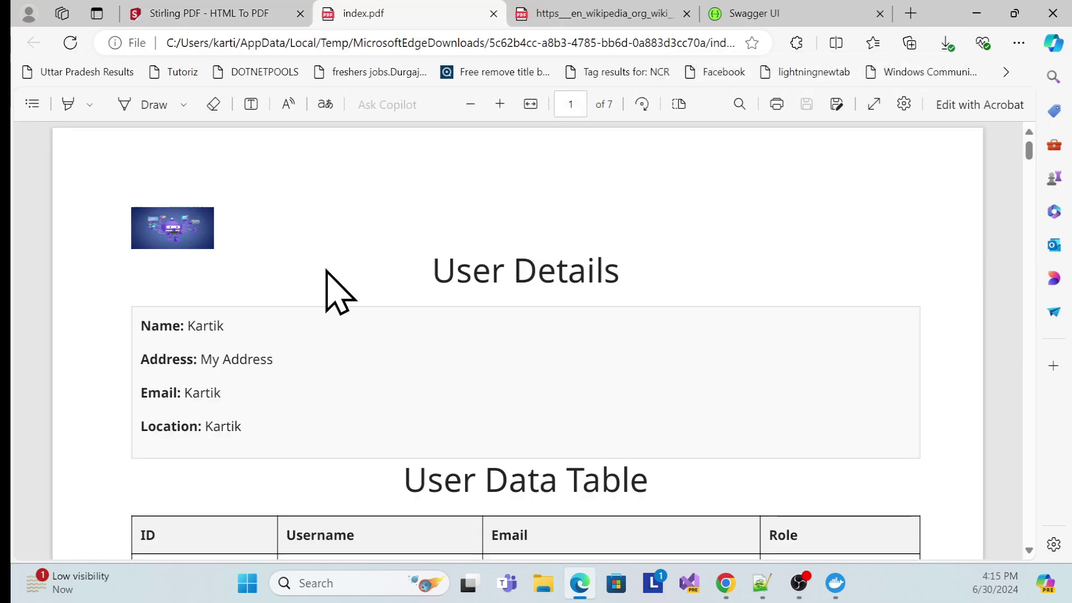
Step: Scroll through the 7-page index.pdf, then return to the HTML To PDF page
{"action": "scroll", "coordinate": [347, 311], "scroll_direction": "down", "scroll_amount": 3}
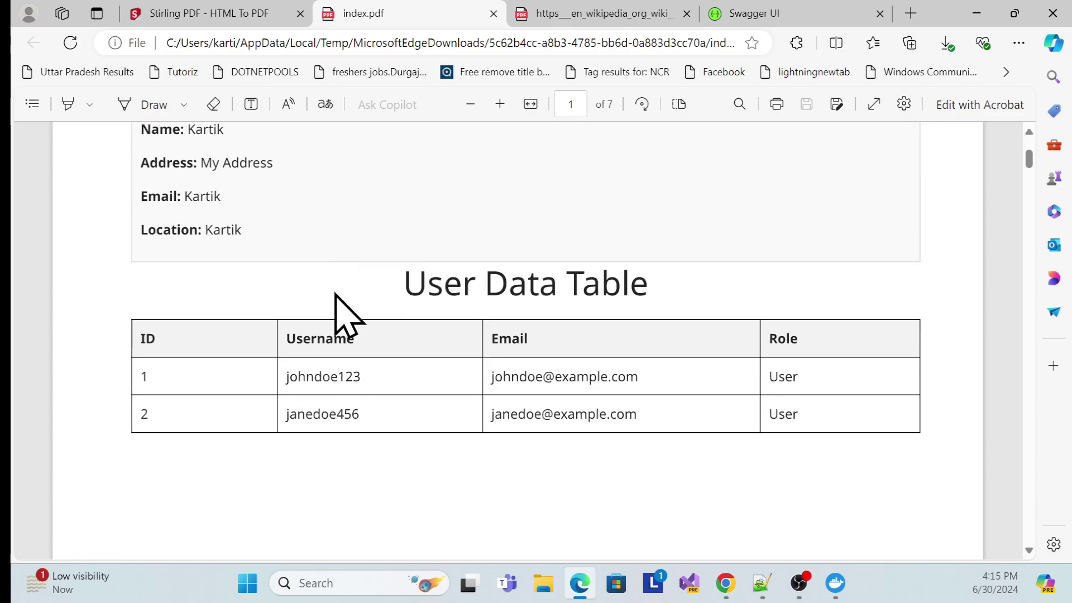
{"action": "scroll", "coordinate": [323, 227], "scroll_direction": "up", "scroll_amount": 2}
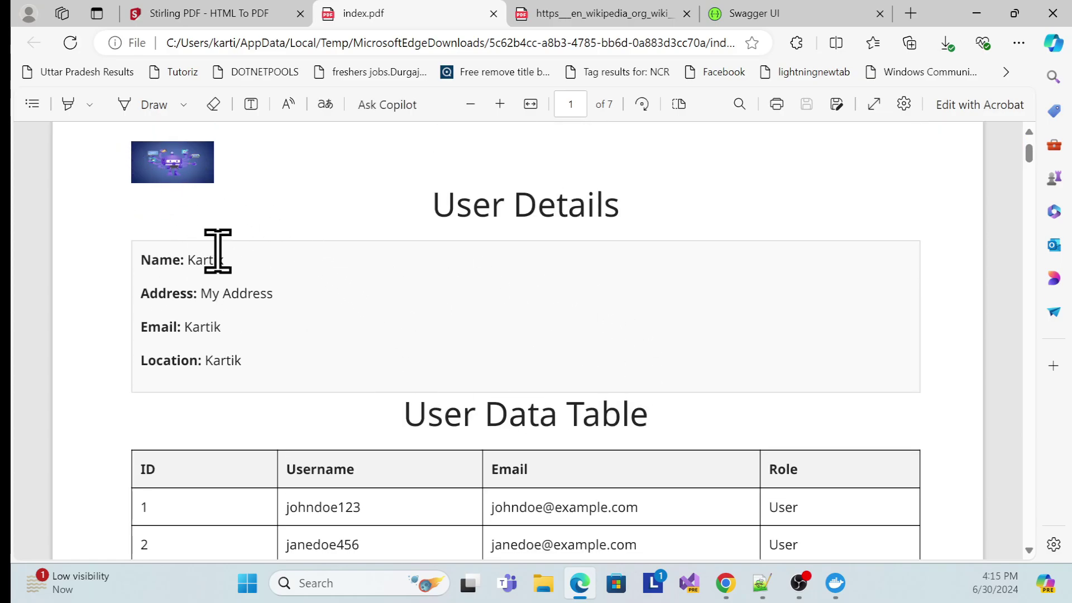
{"action": "scroll", "coordinate": [441, 301], "scroll_direction": "down", "scroll_amount": 12}
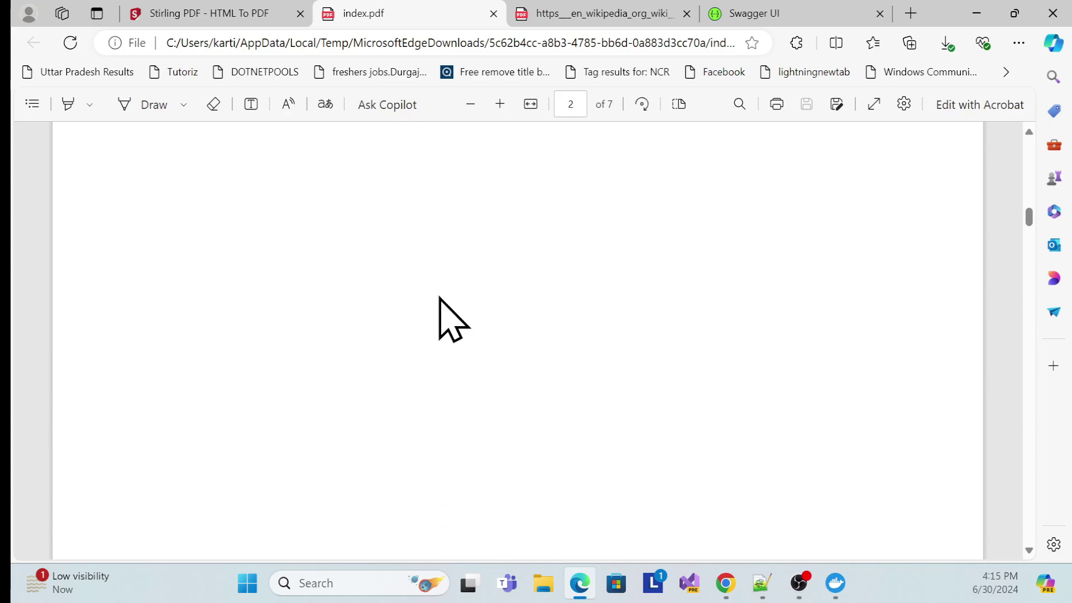
{"action": "scroll", "coordinate": [535, 272], "scroll_direction": "down", "scroll_amount": 10}
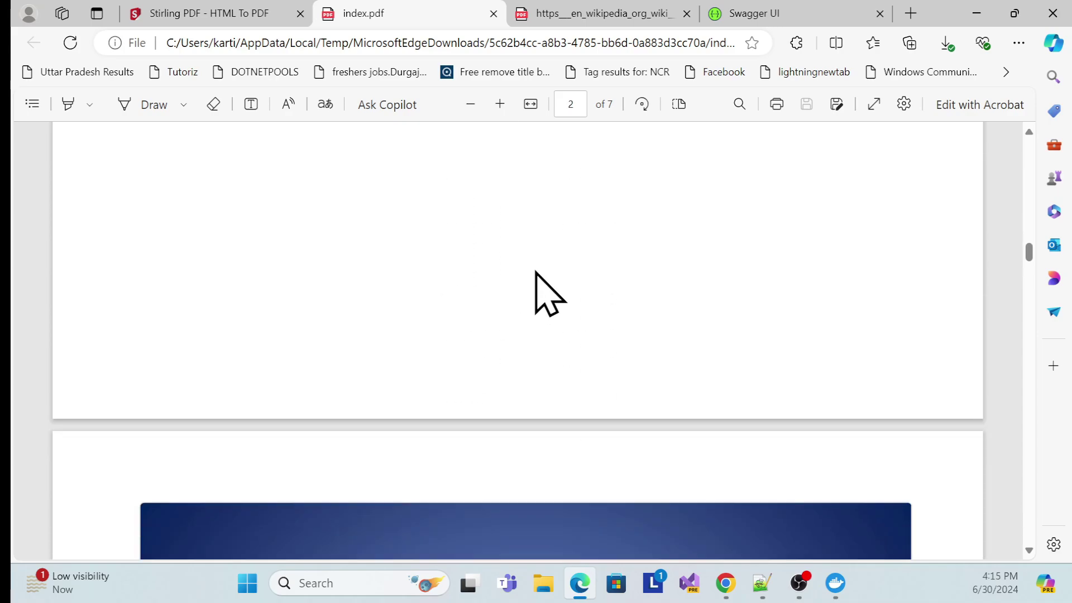
{"action": "scroll", "coordinate": [507, 342], "scroll_direction": "down", "scroll_amount": 15}
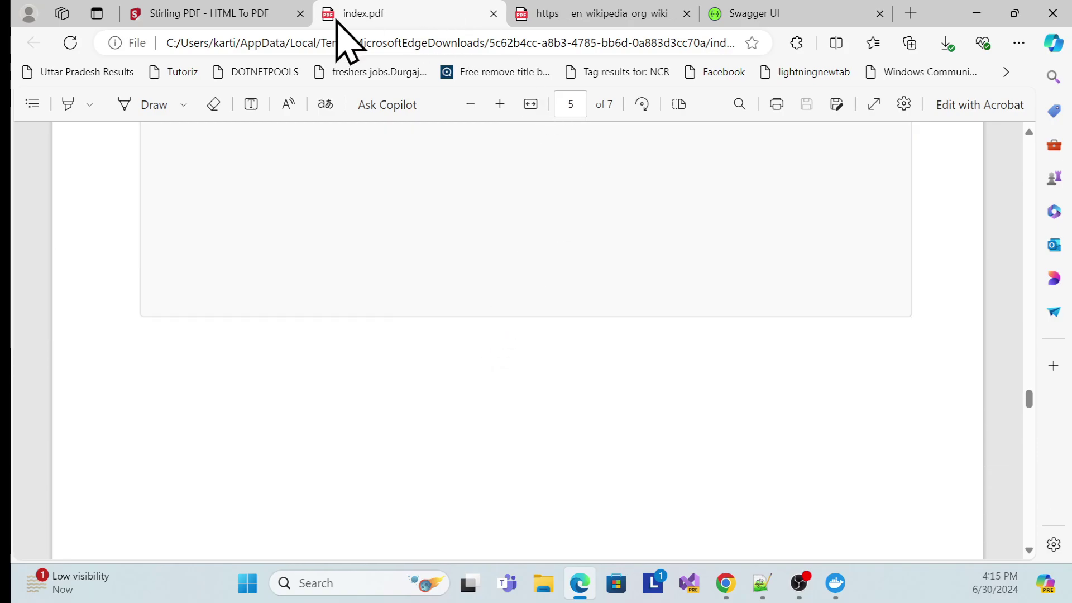
{"action": "left_click", "coordinate": [192, 13]}
{"action": "scroll", "coordinate": [184, 226], "scroll_direction": "up", "scroll_amount": 3}
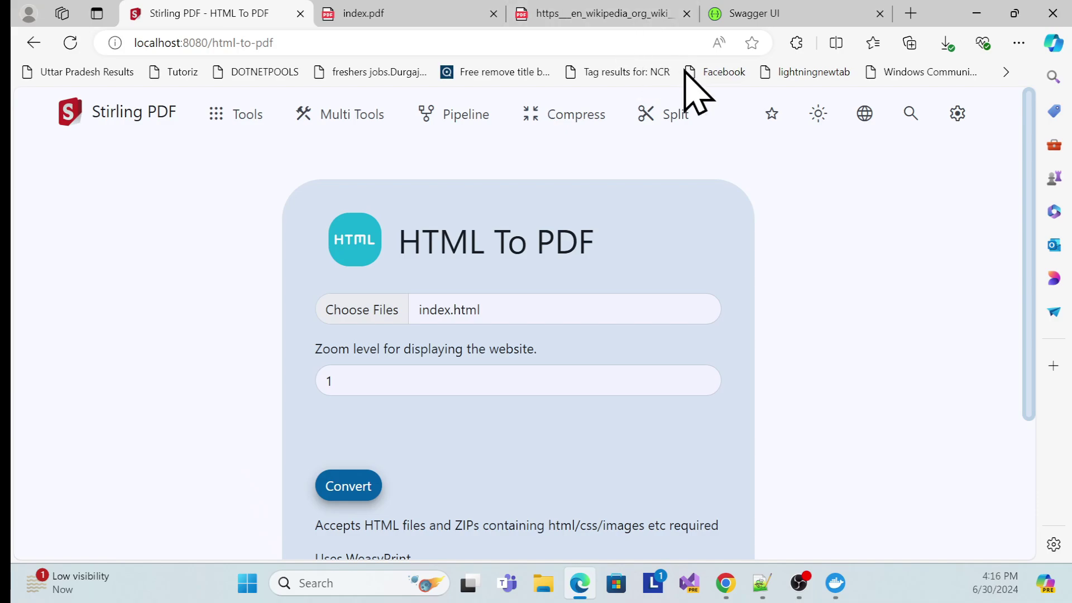
{"action": "mouse_move", "coordinate": [721, 590]}
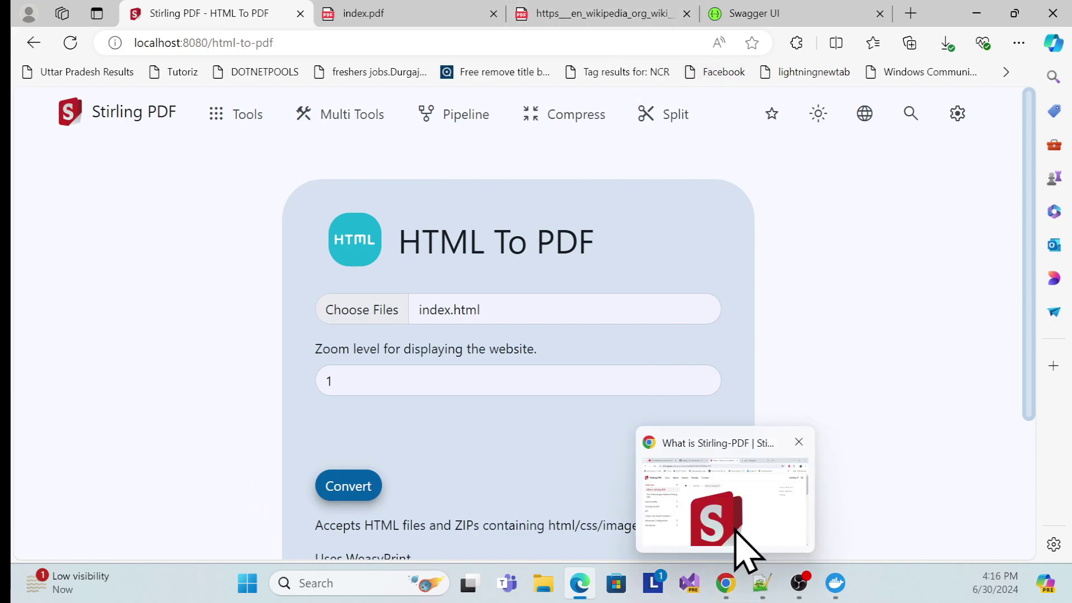
Step: Bring Chrome forward and browse the DotNet Real world example YouTube channel page
{"action": "left_click", "coordinate": [726, 584]}
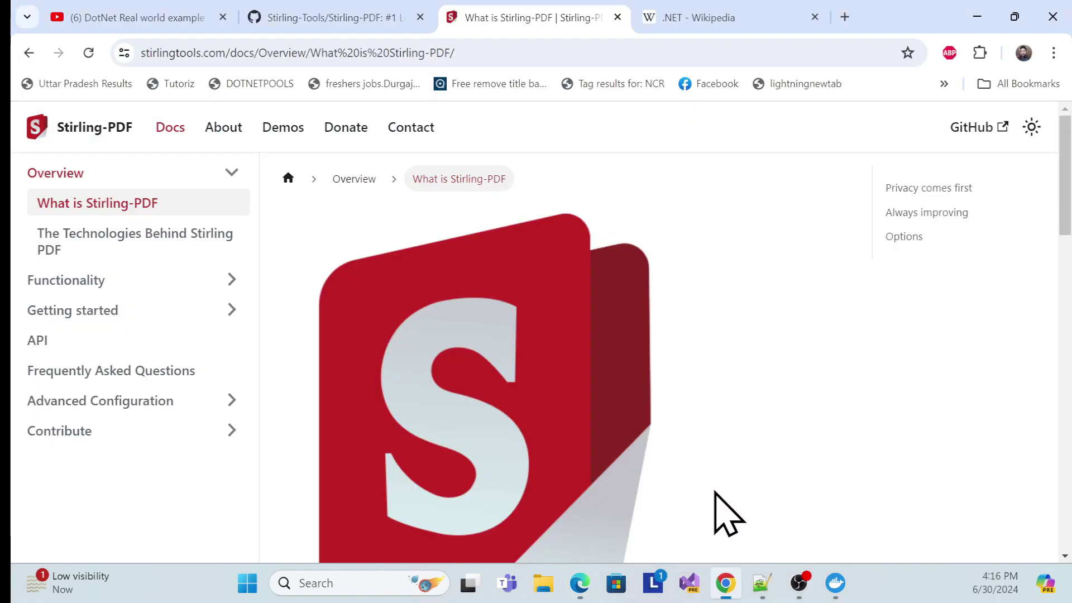
{"action": "left_click", "coordinate": [232, 9]}
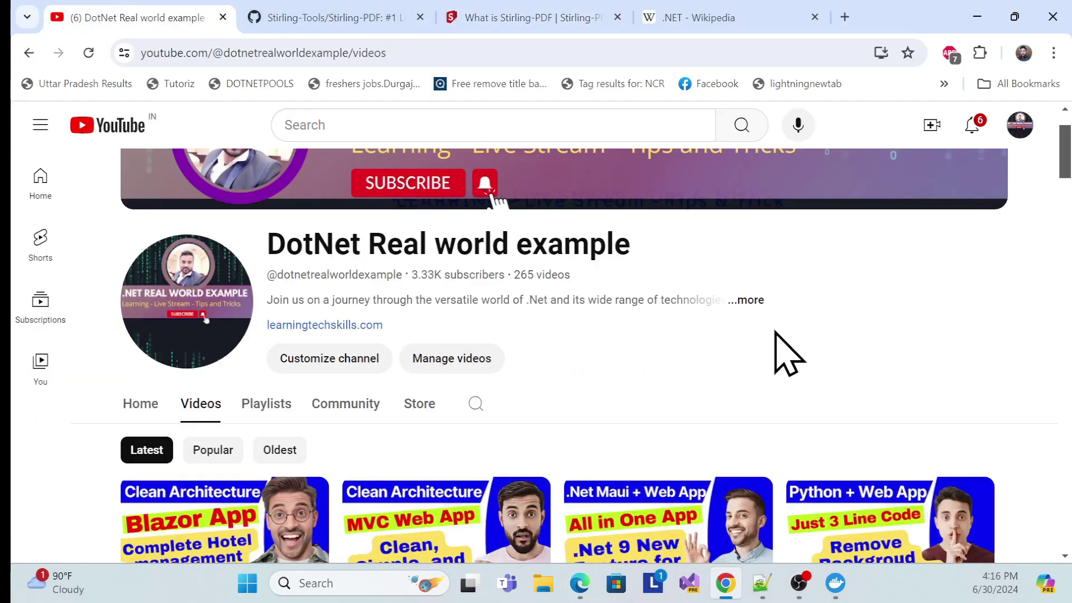
{"action": "scroll", "coordinate": [779, 304], "scroll_direction": "down", "scroll_amount": 3}
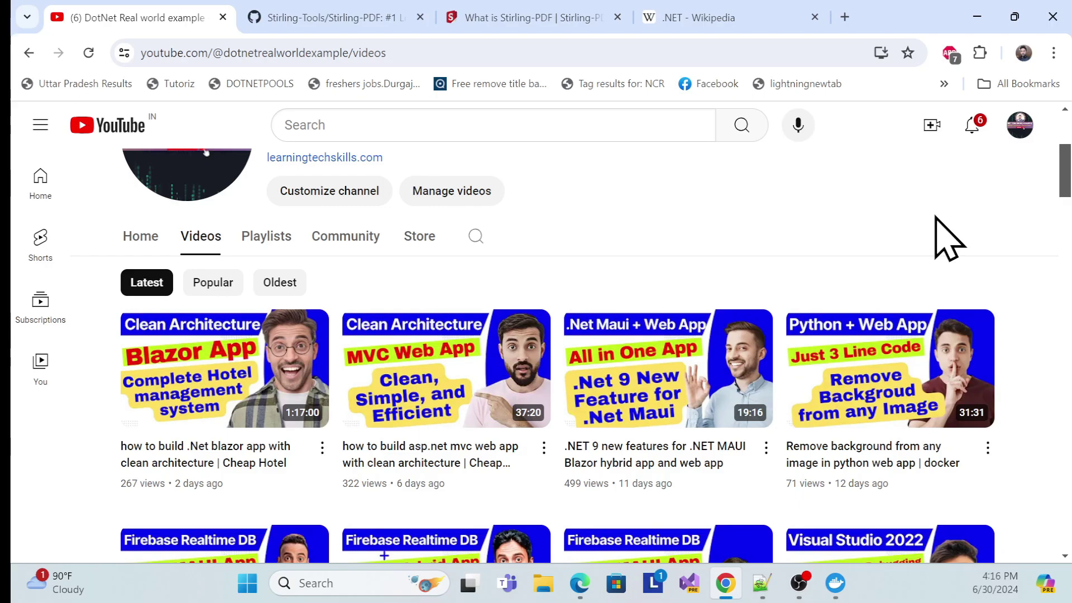
{"action": "scroll", "coordinate": [936, 219], "scroll_direction": "down", "scroll_amount": 3}
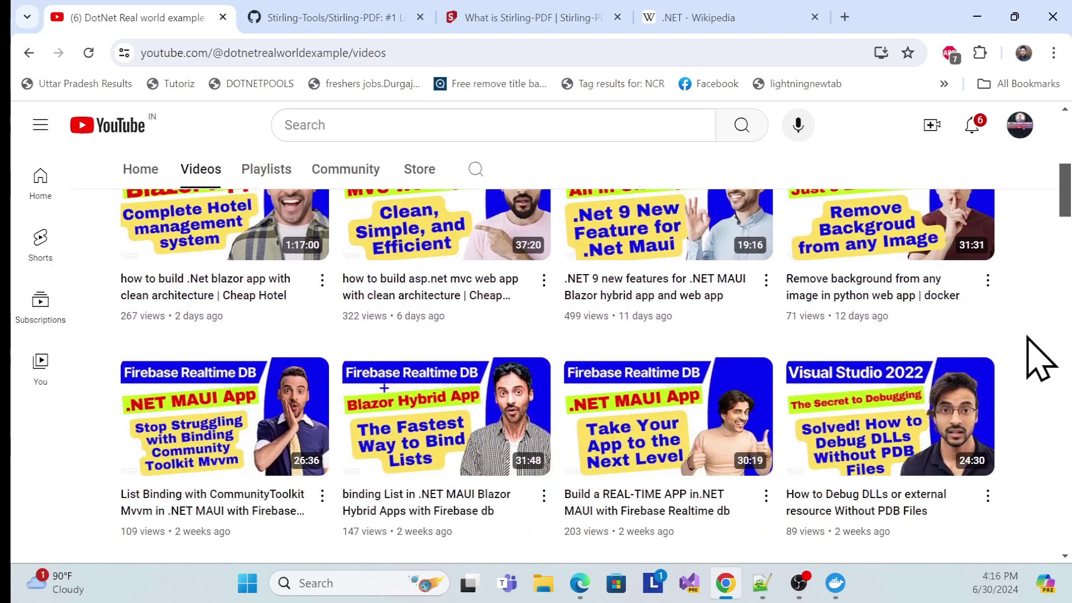
{"action": "scroll", "coordinate": [1037, 354], "scroll_direction": "down", "scroll_amount": 6}
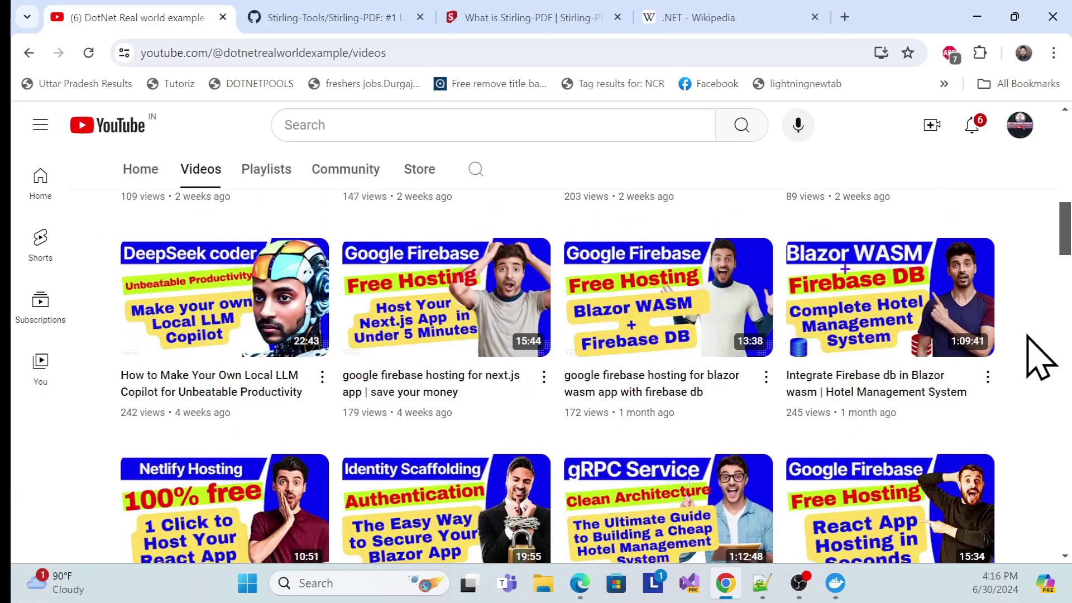
{"action": "scroll", "coordinate": [742, 328], "scroll_direction": "up", "scroll_amount": 12}
Step: Search the channel's videos for 'pdf', scroll the results, then switch to the Stirling-PDF docs tab
{"action": "left_click", "coordinate": [476, 488]}
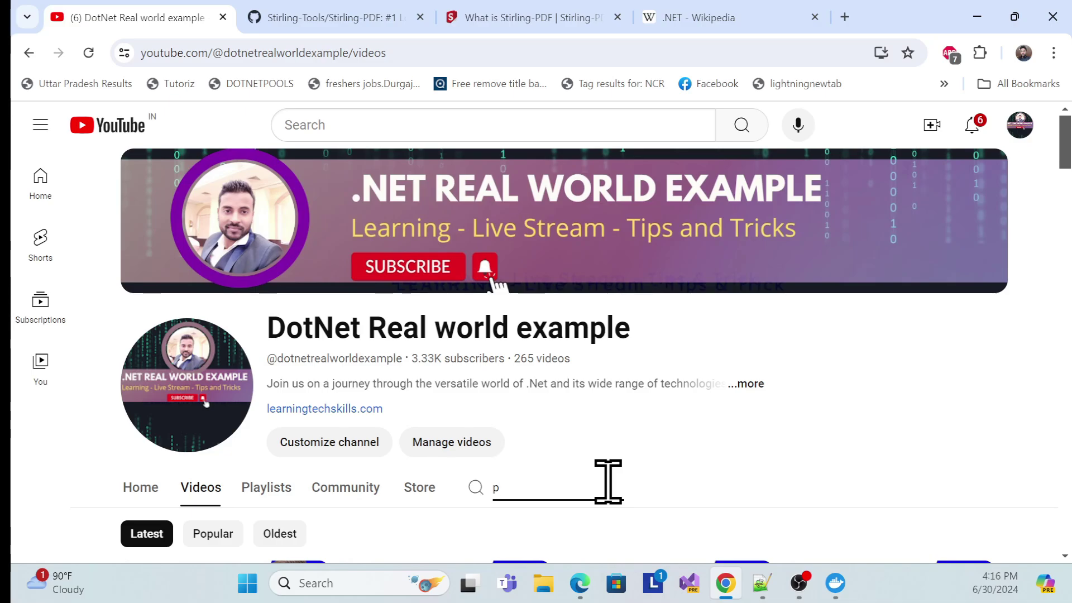
{"action": "key", "text": "Return"}
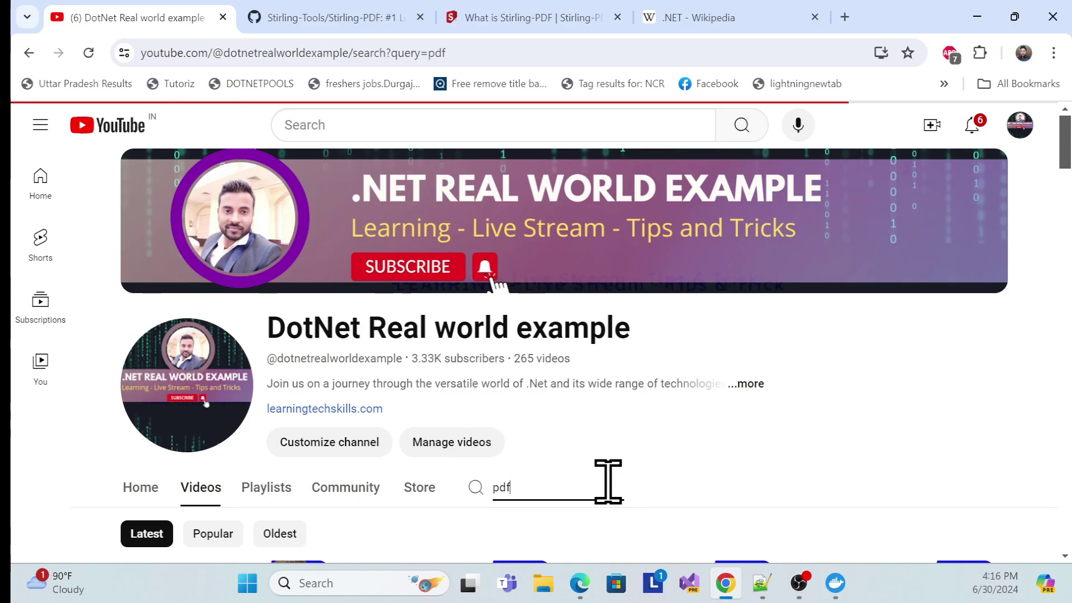
{"action": "scroll", "coordinate": [562, 382], "scroll_direction": "down", "scroll_amount": 3}
{"action": "scroll", "coordinate": [565, 402], "scroll_direction": "down", "scroll_amount": 3}
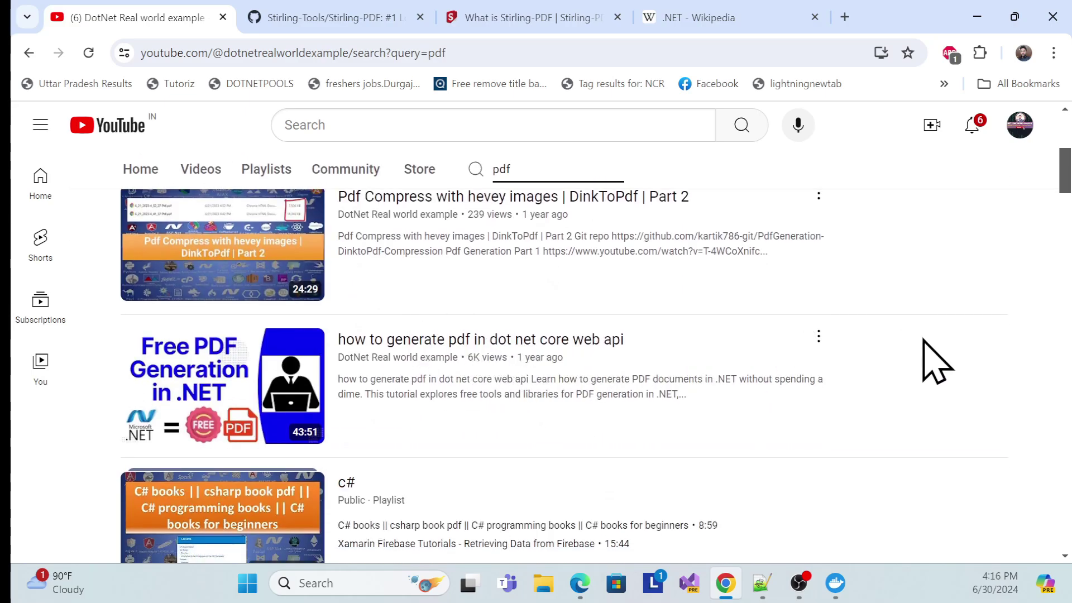
{"action": "scroll", "coordinate": [938, 362], "scroll_direction": "down", "scroll_amount": 5}
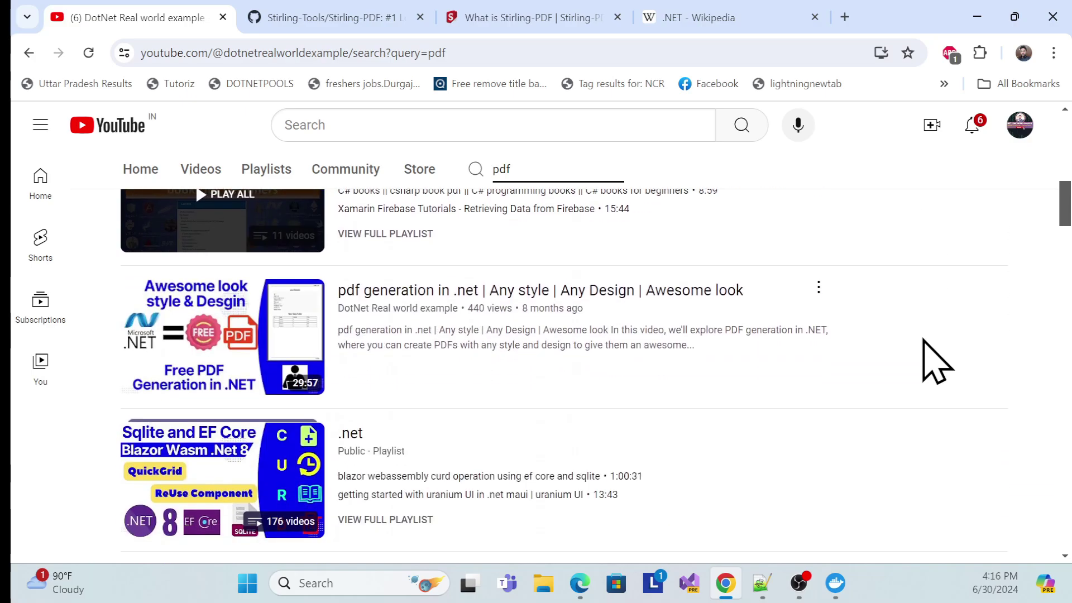
{"action": "scroll", "coordinate": [938, 362], "scroll_direction": "down", "scroll_amount": 3}
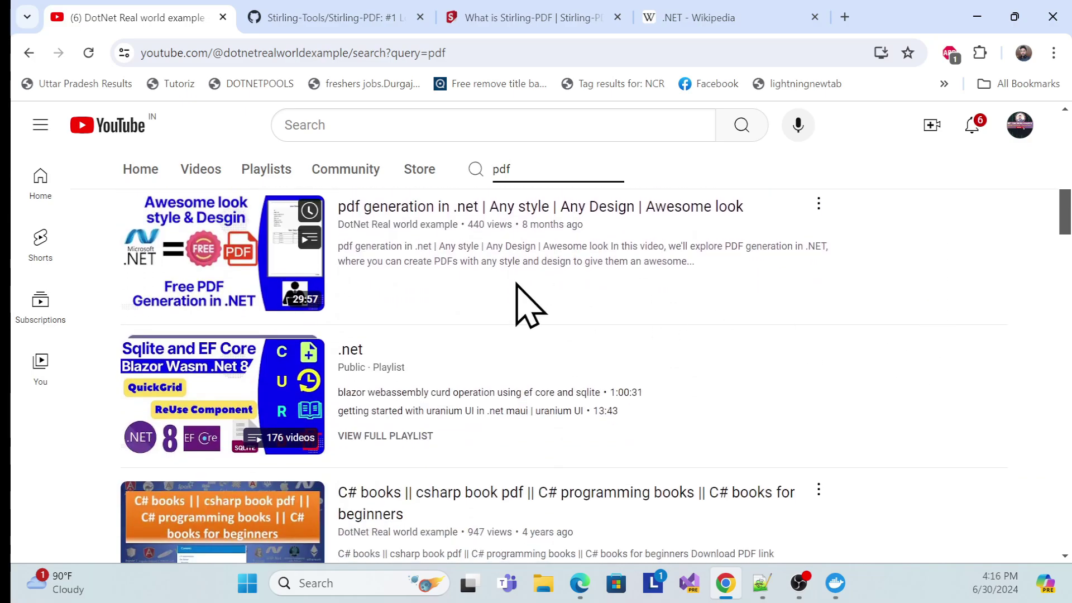
{"action": "scroll", "coordinate": [842, 341], "scroll_direction": "up", "scroll_amount": 6}
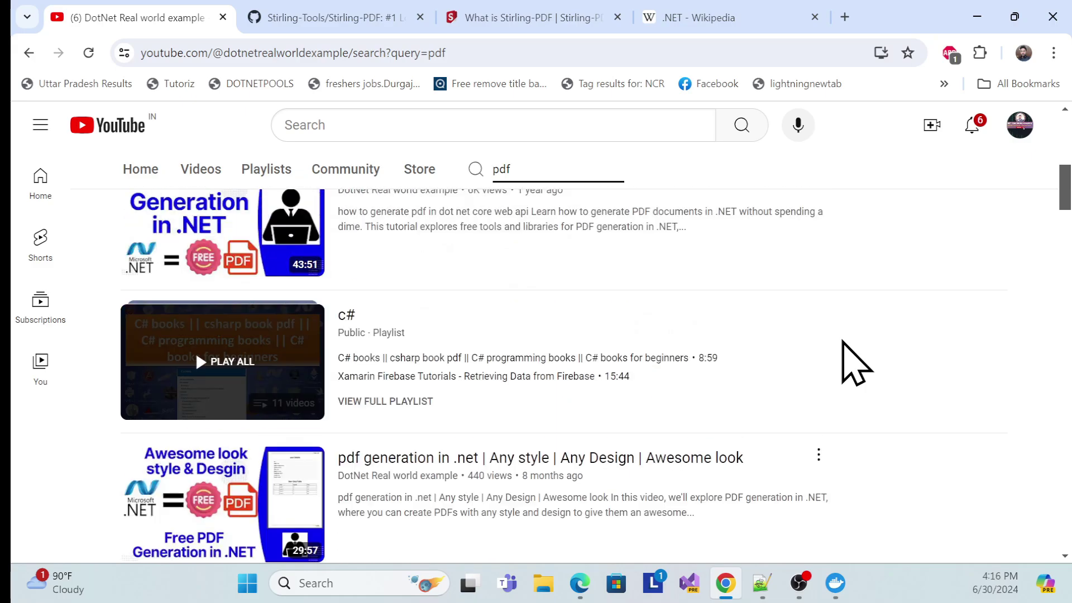
{"action": "scroll", "coordinate": [856, 364], "scroll_direction": "up", "scroll_amount": 3}
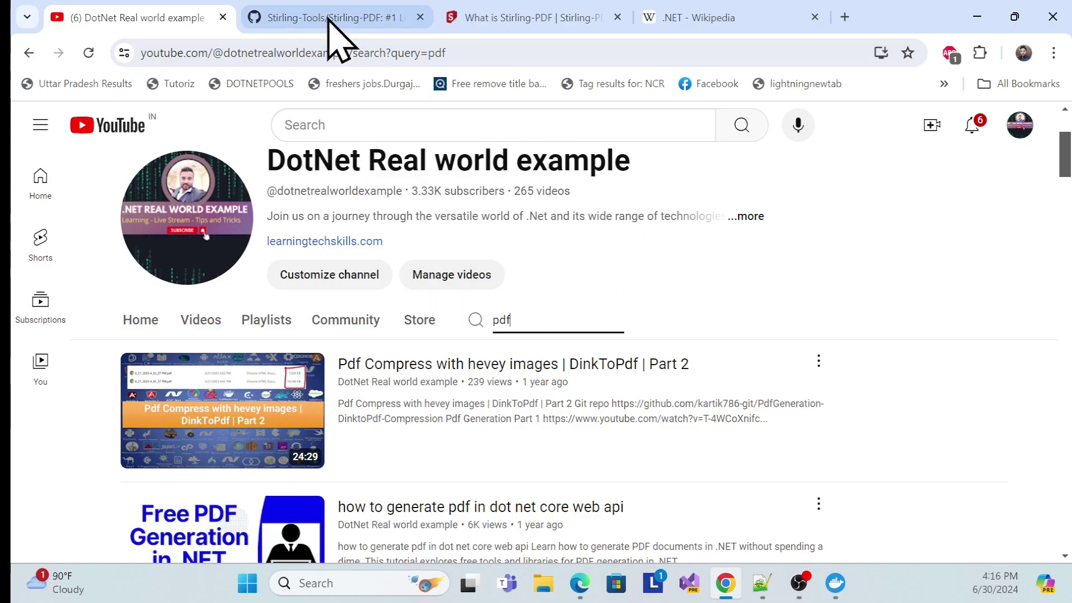
{"action": "left_click", "coordinate": [498, 20]}
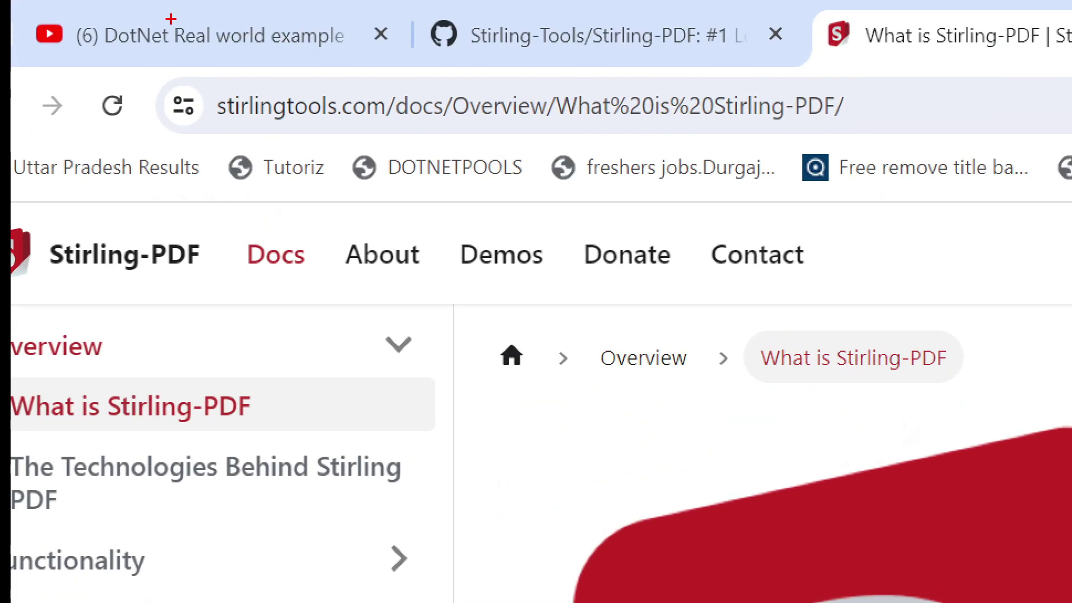
Step: Highlight the docs page address and the phrase 'ChatGPT-powered application' on the overview
{"action": "left_click_drag", "start_coordinate": [203, 75], "coordinate": [888, 140]}
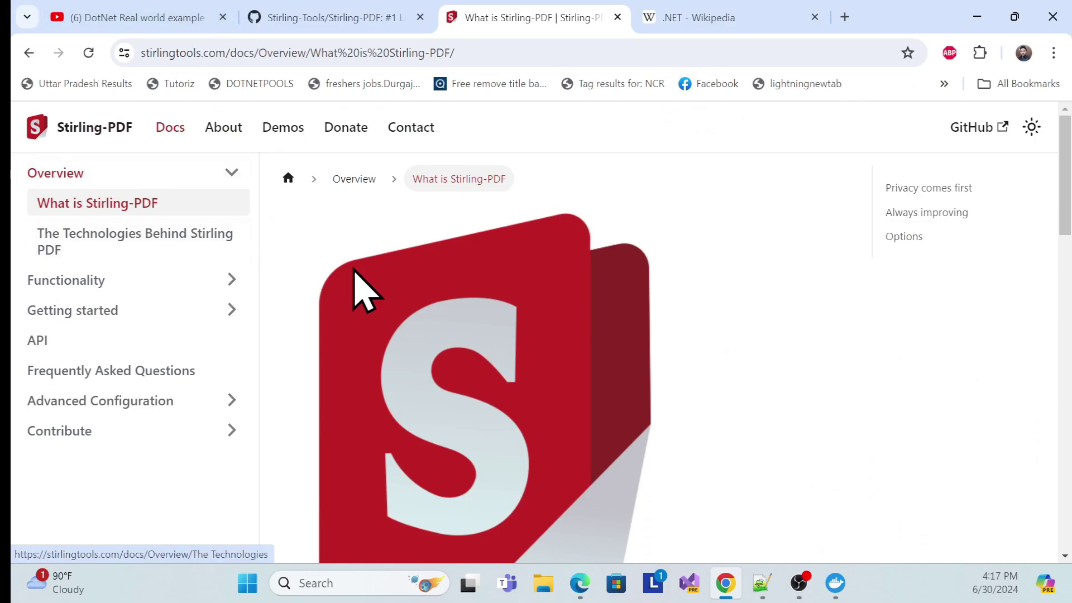
{"action": "scroll", "coordinate": [726, 553], "scroll_direction": "down", "scroll_amount": 3}
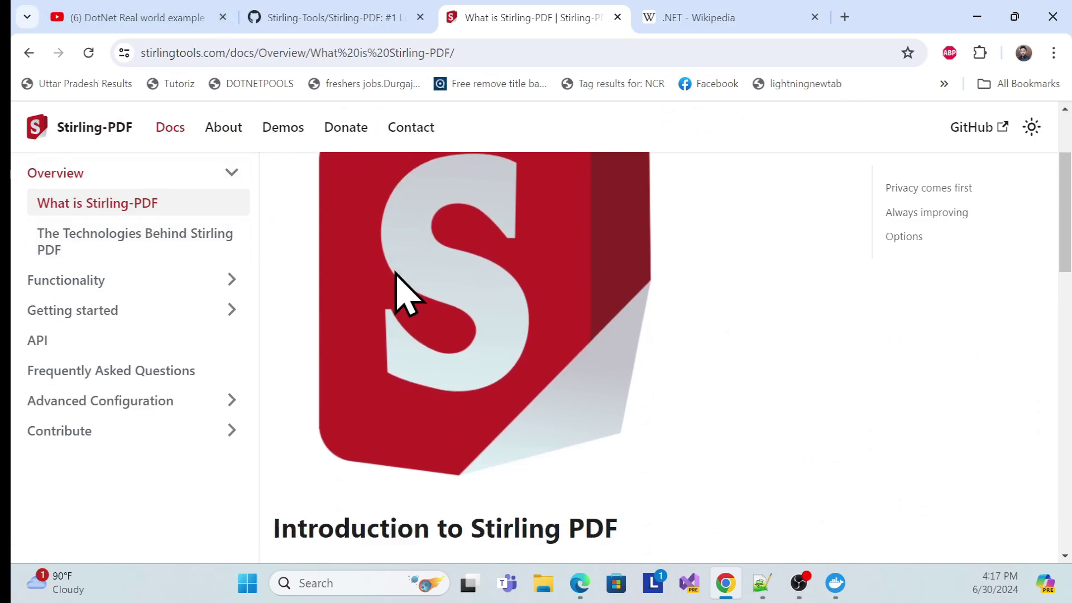
{"action": "scroll", "coordinate": [402, 293], "scroll_direction": "down", "scroll_amount": 5}
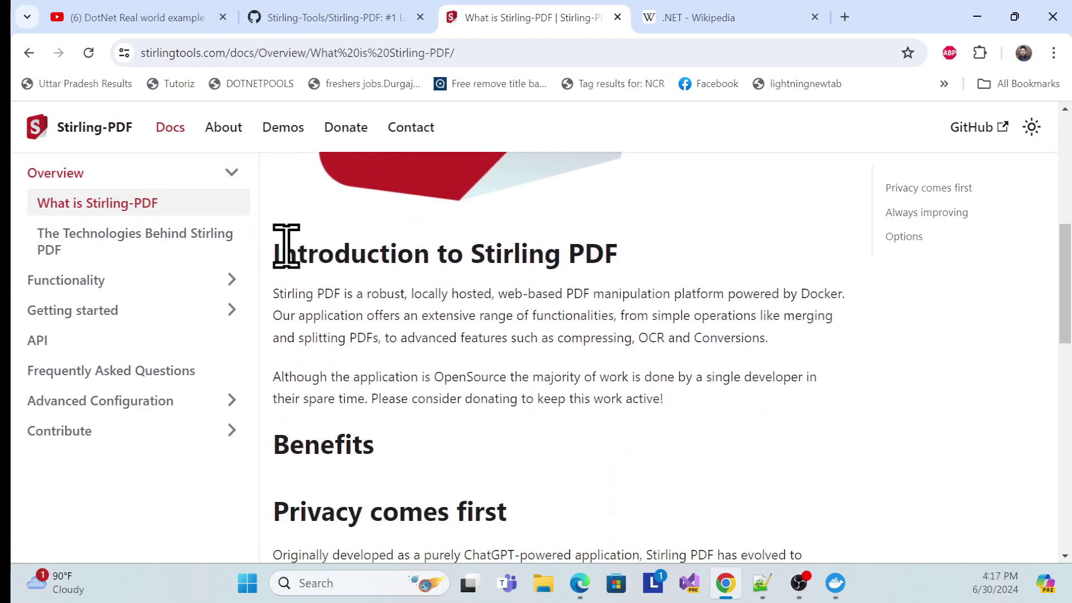
{"action": "left_click_drag", "start_coordinate": [286, 246], "coordinate": [648, 366]}
{"action": "scroll", "coordinate": [551, 430], "scroll_direction": "down", "scroll_amount": 5}
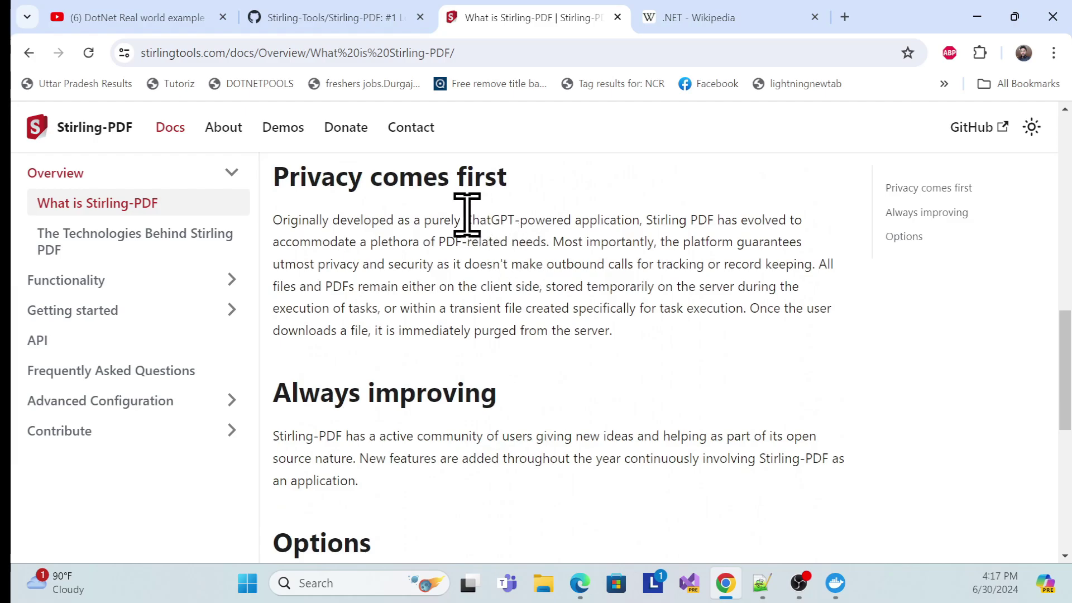
{"action": "left_click_drag", "start_coordinate": [465, 218], "coordinate": [637, 220]}
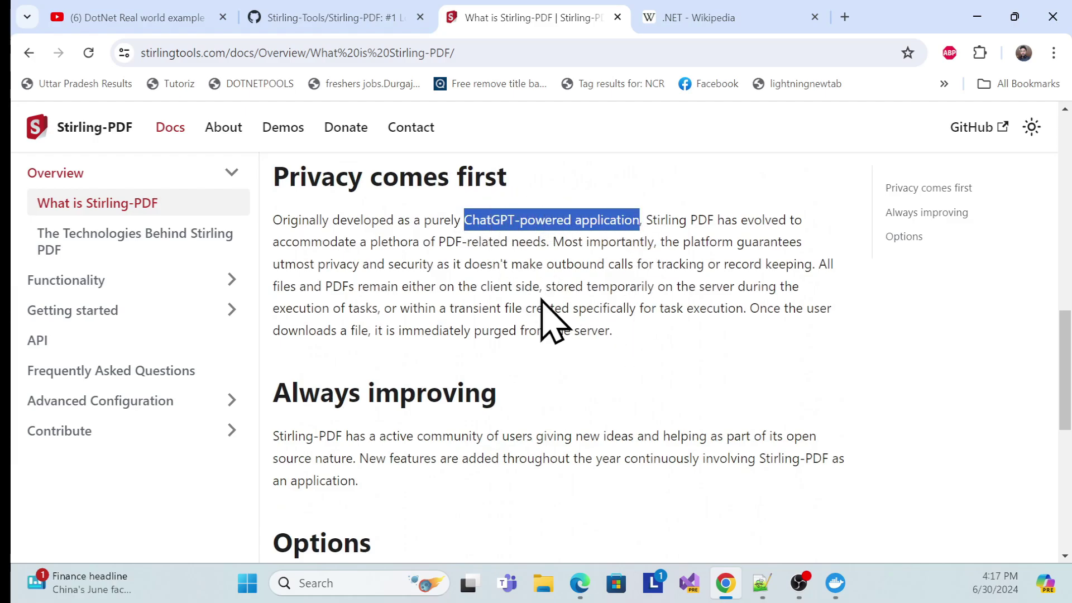
{"action": "left_click", "coordinate": [550, 321]}
Step: Scroll up and down through the rest of the What is Stirling-PDF overview
{"action": "scroll", "coordinate": [395, 376], "scroll_direction": "down", "scroll_amount": 8}
{"action": "scroll", "coordinate": [395, 363], "scroll_direction": "up", "scroll_amount": 8}
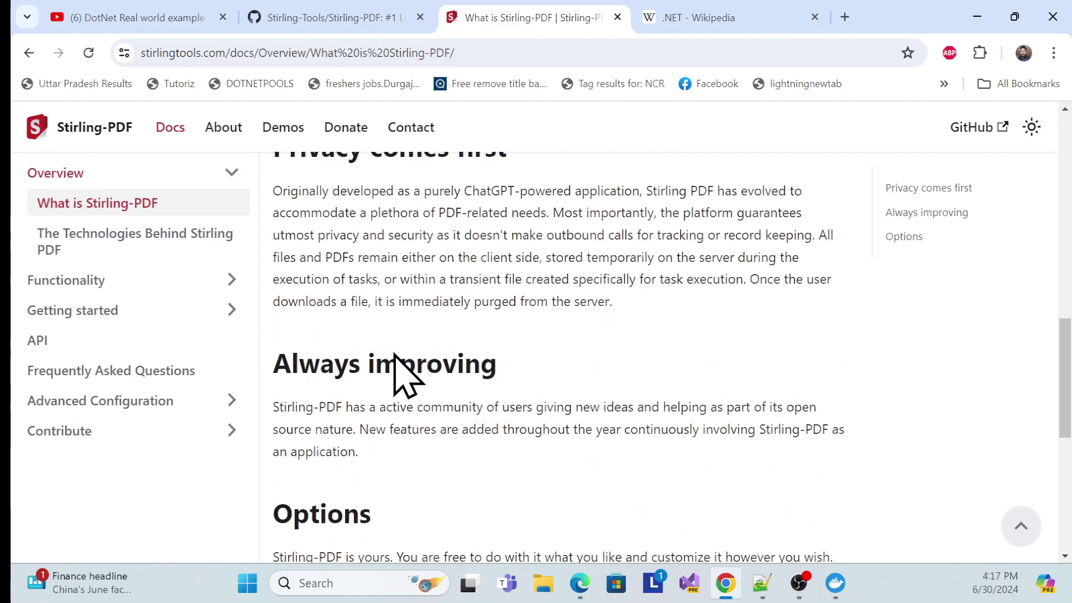
{"action": "scroll", "coordinate": [424, 300], "scroll_direction": "up", "scroll_amount": 7}
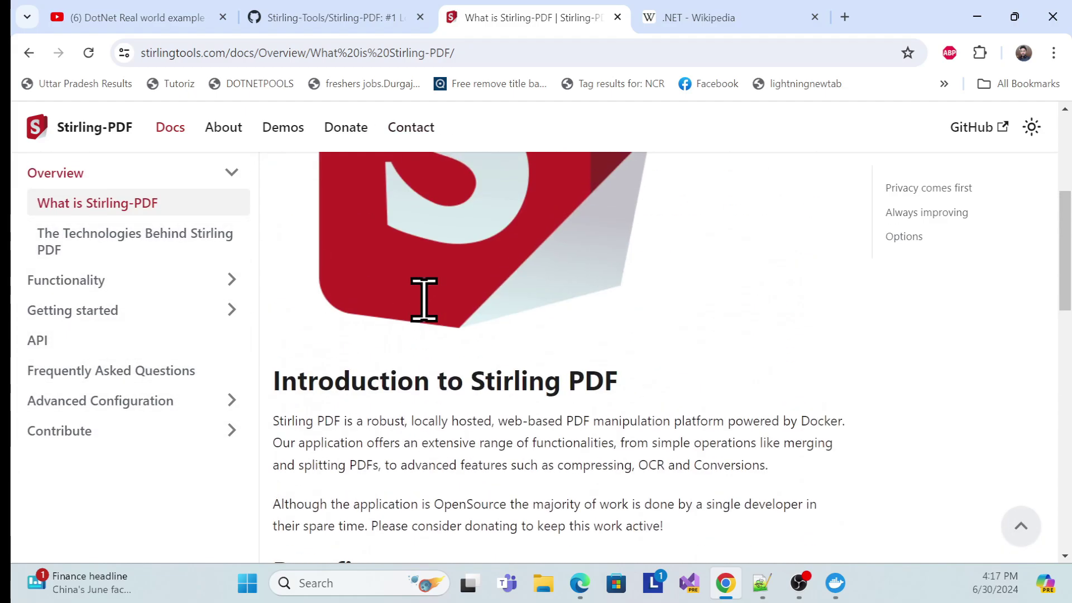
{"action": "scroll", "coordinate": [424, 300], "scroll_direction": "up", "scroll_amount": 5}
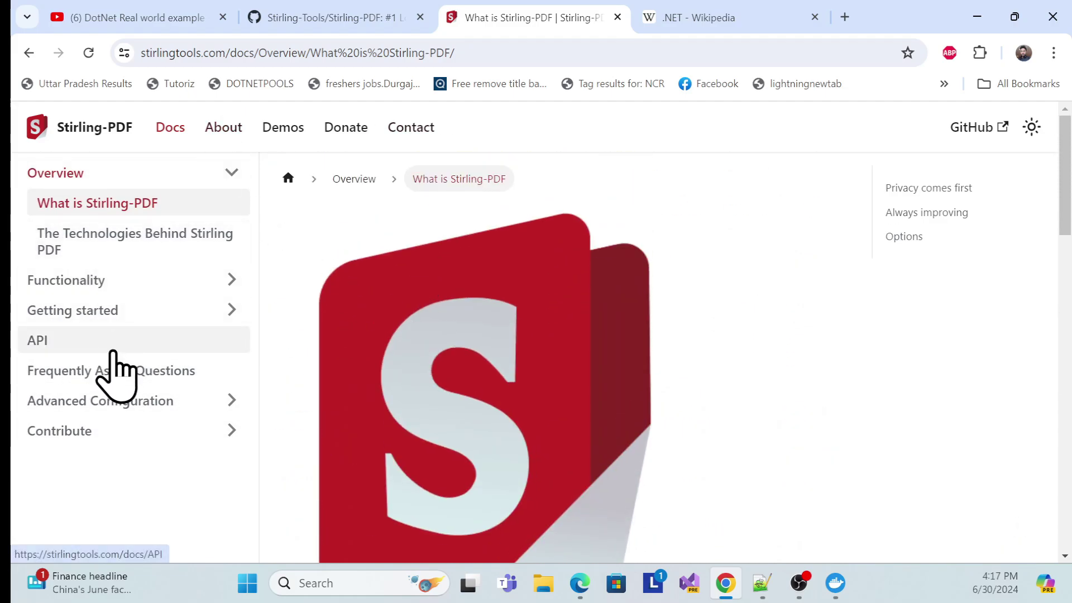
{"action": "scroll", "coordinate": [509, 383], "scroll_direction": "down", "scroll_amount": 8}
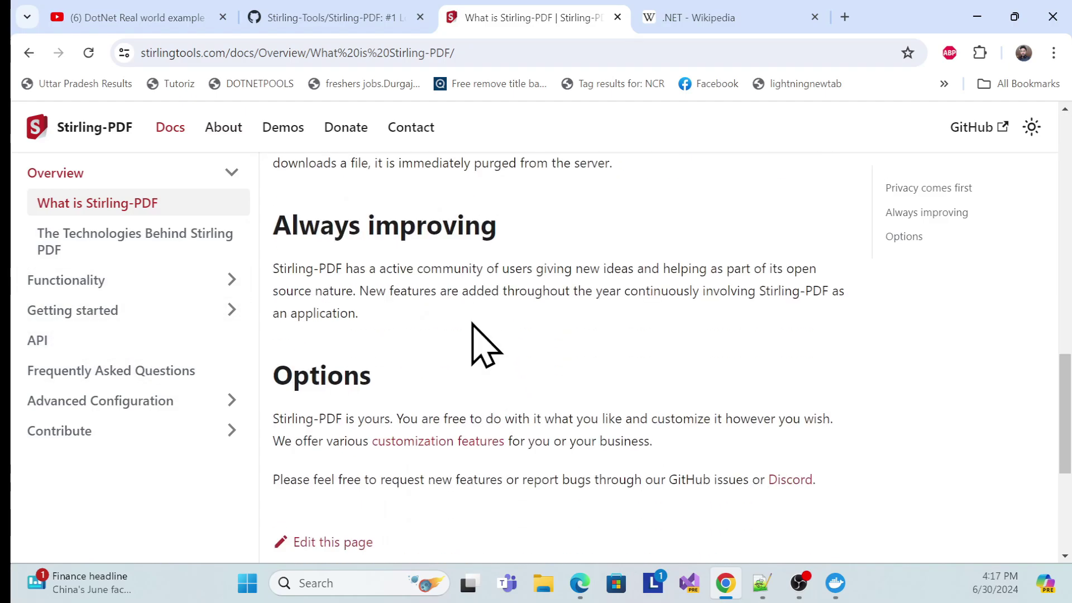
{"action": "scroll", "coordinate": [472, 324], "scroll_direction": "down", "scroll_amount": 3}
{"action": "scroll", "coordinate": [139, 354], "scroll_direction": "down", "scroll_amount": 2}
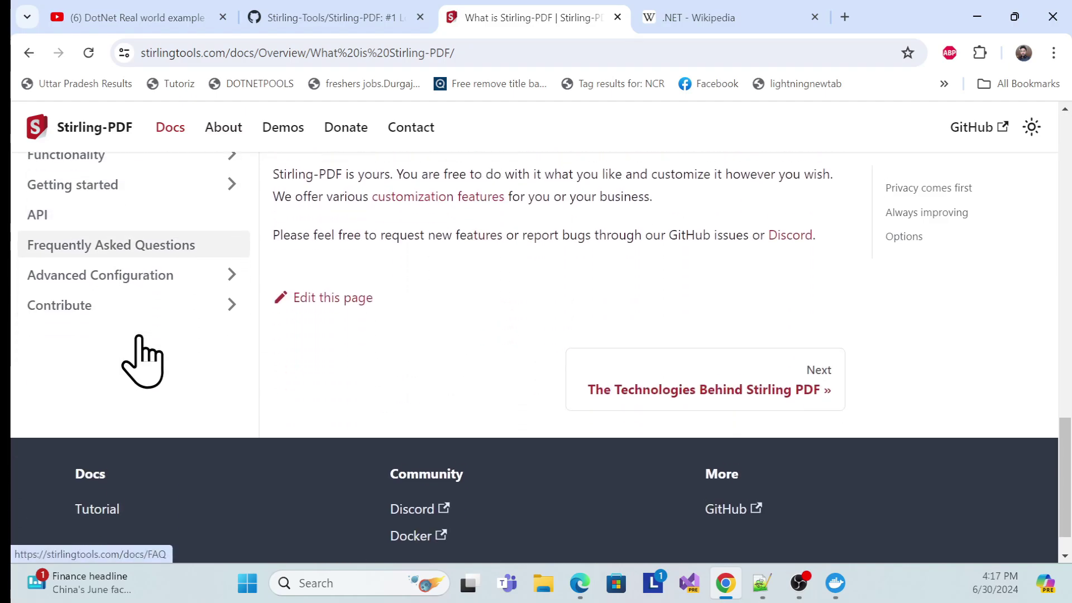
{"action": "scroll", "coordinate": [142, 362], "scroll_direction": "up", "scroll_amount": 5}
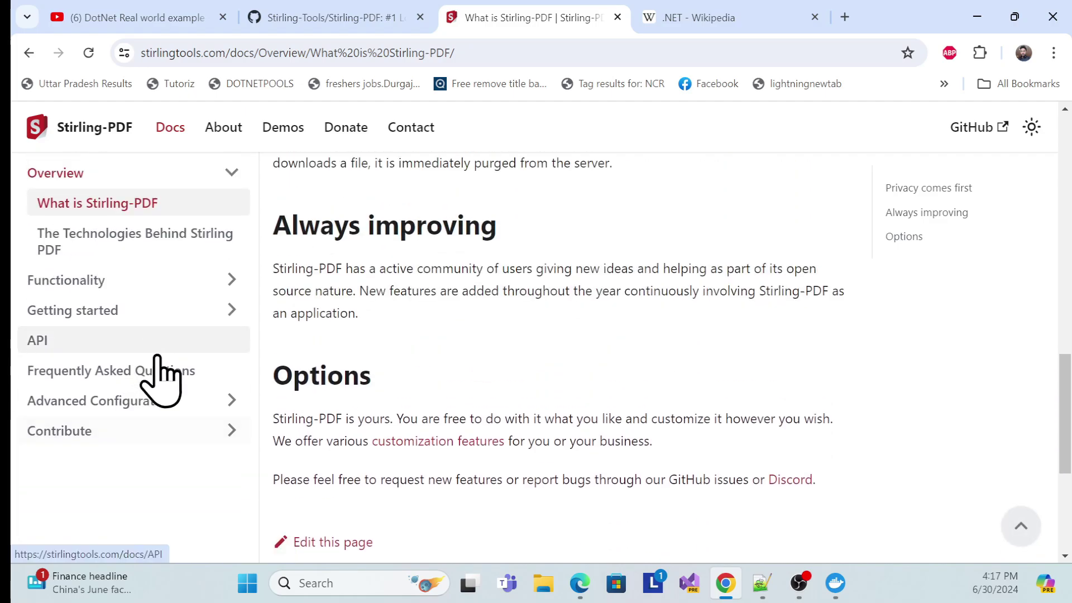
Step: Expand Getting started > Installation > Docker in the sidebar, marking the Docker and Local options
{"action": "left_click", "coordinate": [98, 313]}
{"action": "left_click", "coordinate": [88, 341]}
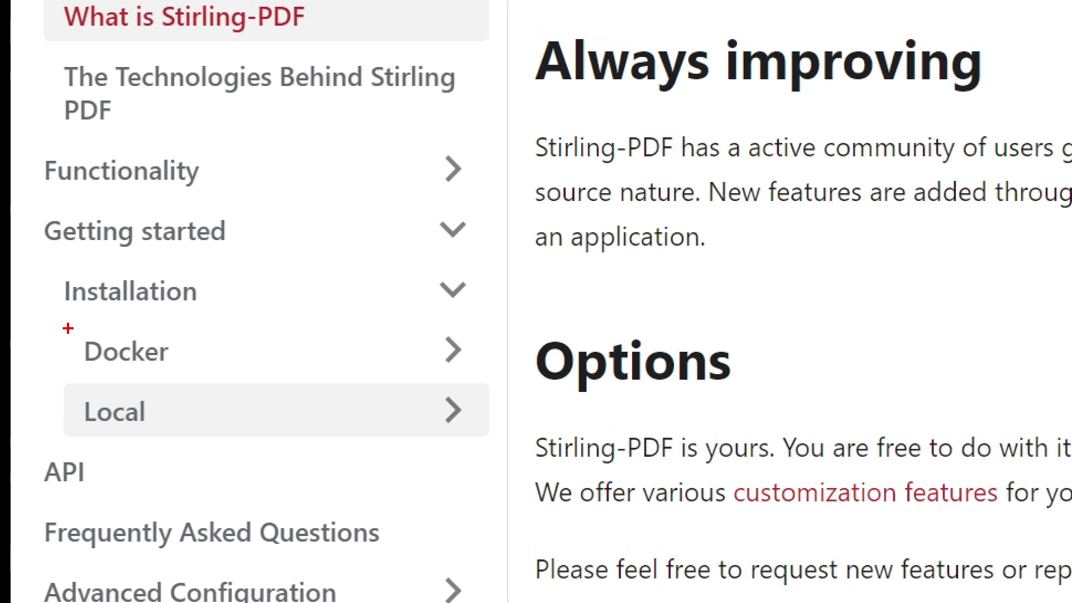
{"action": "left_click_drag", "start_coordinate": [67, 328], "coordinate": [538, 379]}
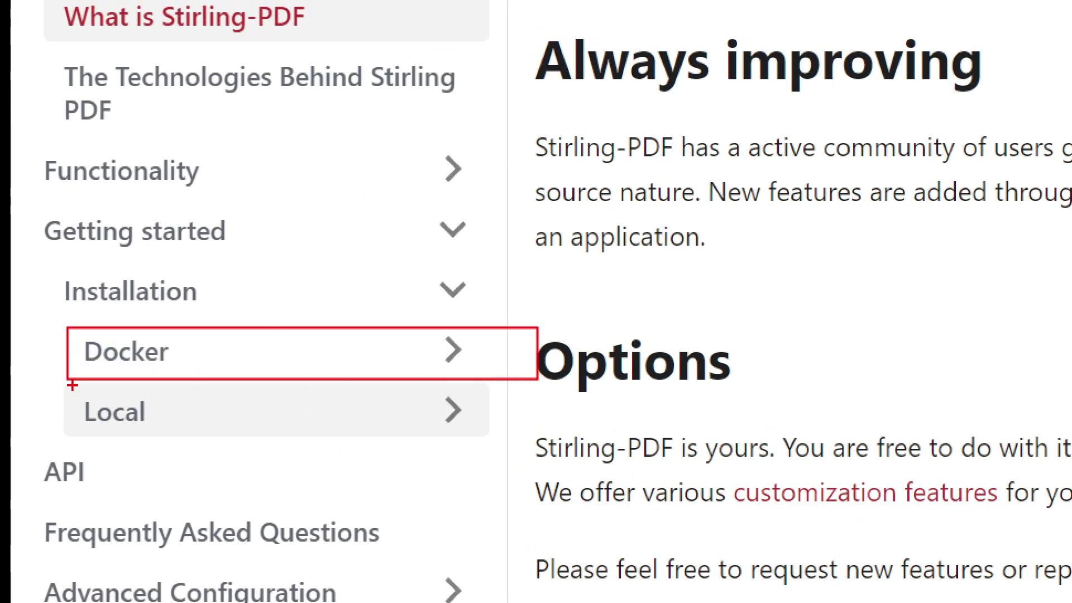
{"action": "mouse_move", "coordinate": [73, 385]}
{"action": "left_mouse_down"}
{"action": "mouse_move", "coordinate": [503, 435]}
{"action": "mouse_move", "coordinate": [483, 436]}
{"action": "left_mouse_up"}
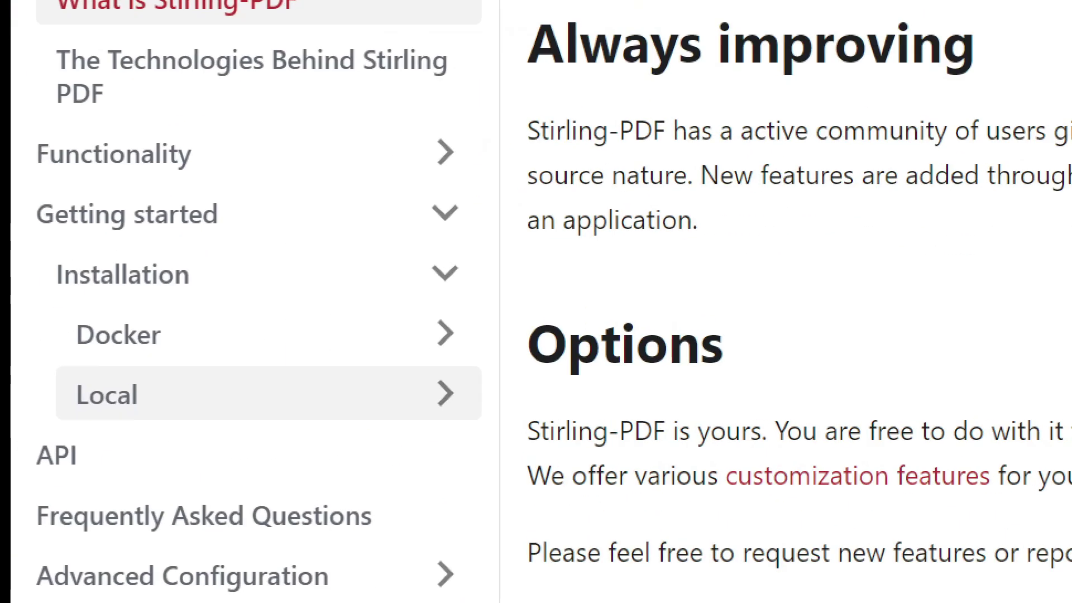
{"action": "mouse_move", "coordinate": [49, 299]}
{"action": "left_mouse_down"}
{"action": "mouse_move", "coordinate": [241, 355]}
{"action": "mouse_move", "coordinate": [511, 381]}
{"action": "mouse_move", "coordinate": [502, 354]}
{"action": "mouse_move", "coordinate": [511, 378]}
{"action": "left_mouse_up"}
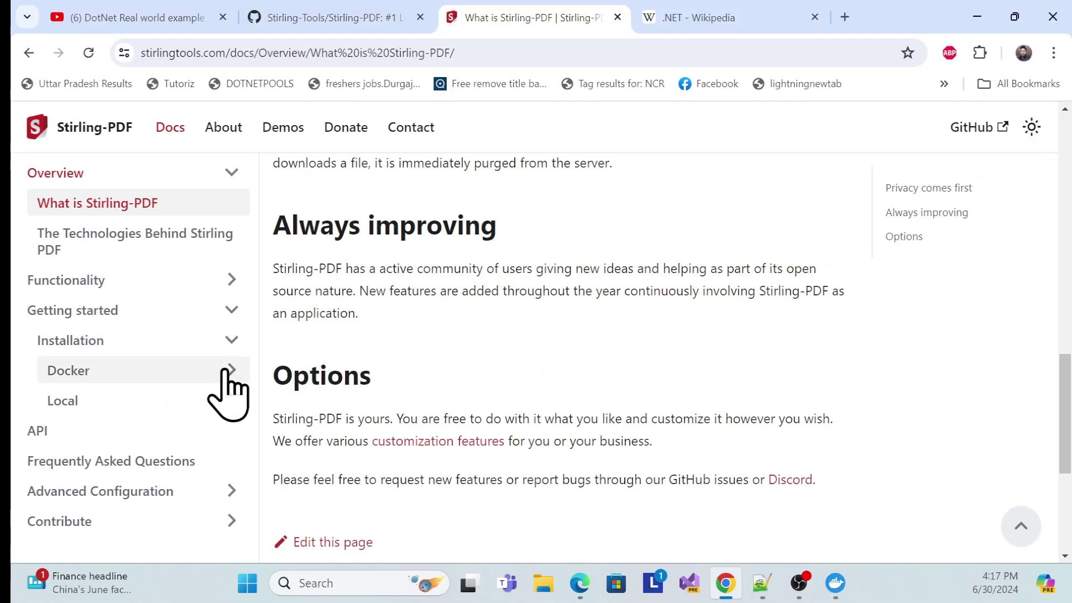
{"action": "left_click", "coordinate": [438, 361]}
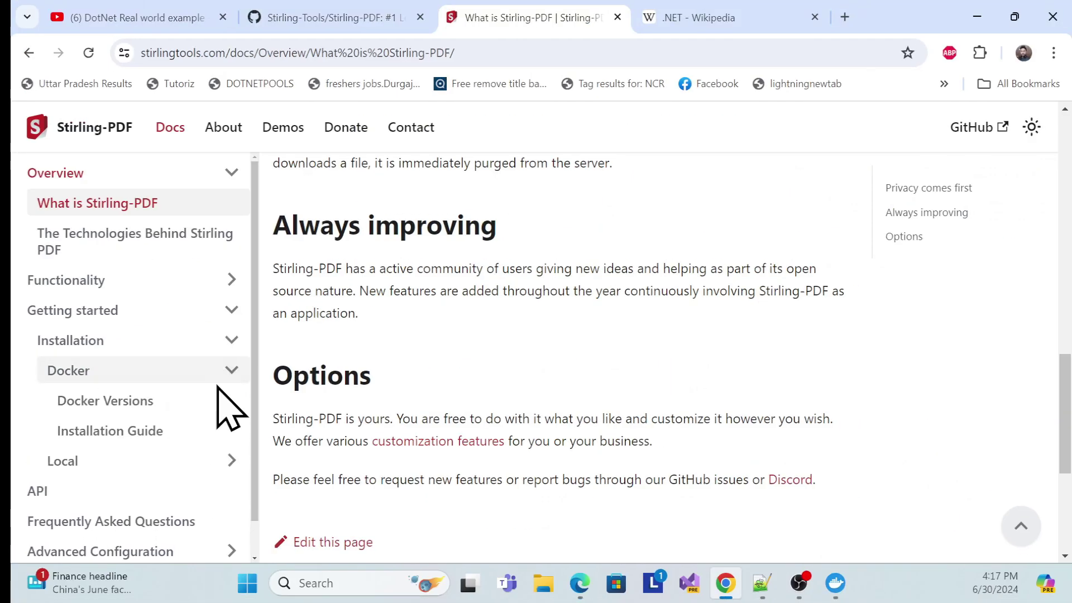
Step: Open the Docker Versions page and compare the Full 730 MB and Ultra-Lite 253 MB image sizes
{"action": "left_click", "coordinate": [119, 401]}
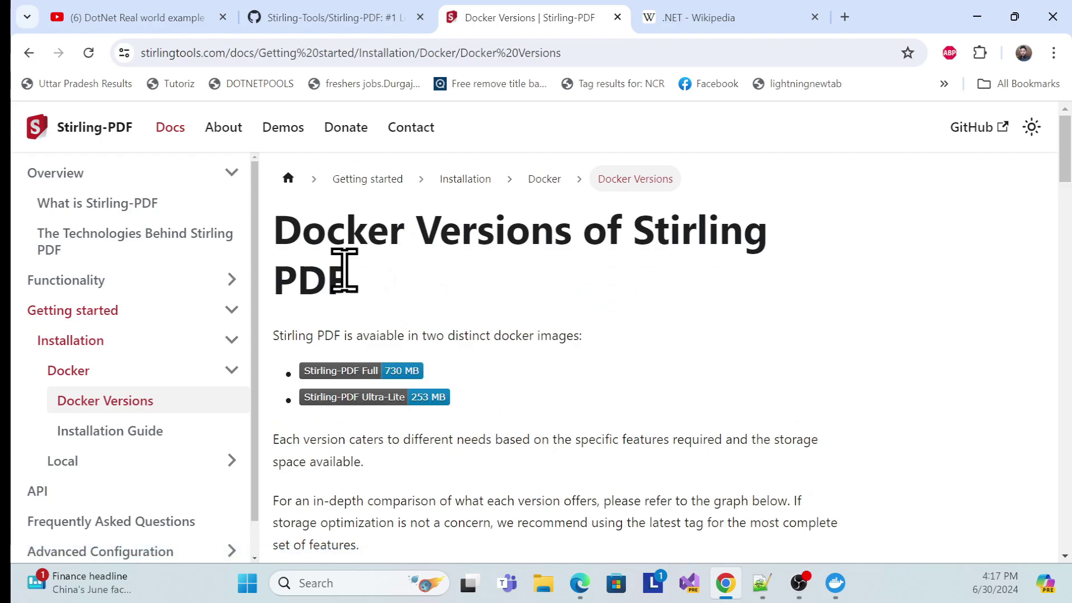
{"action": "scroll", "coordinate": [575, 333], "scroll_direction": "down", "scroll_amount": 3}
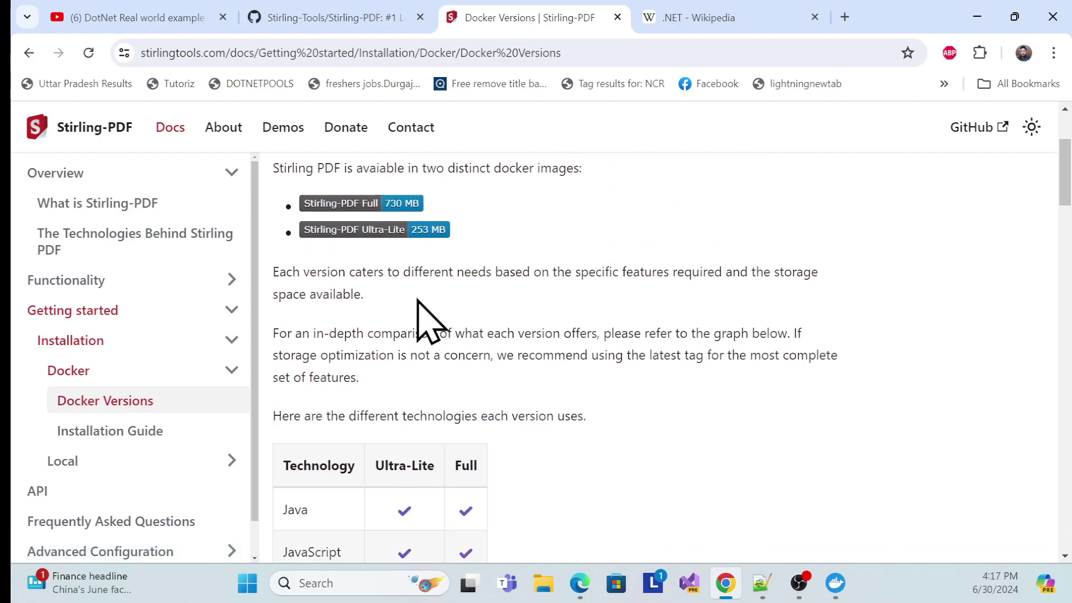
{"action": "scroll", "coordinate": [499, 291], "scroll_direction": "up", "scroll_amount": 2}
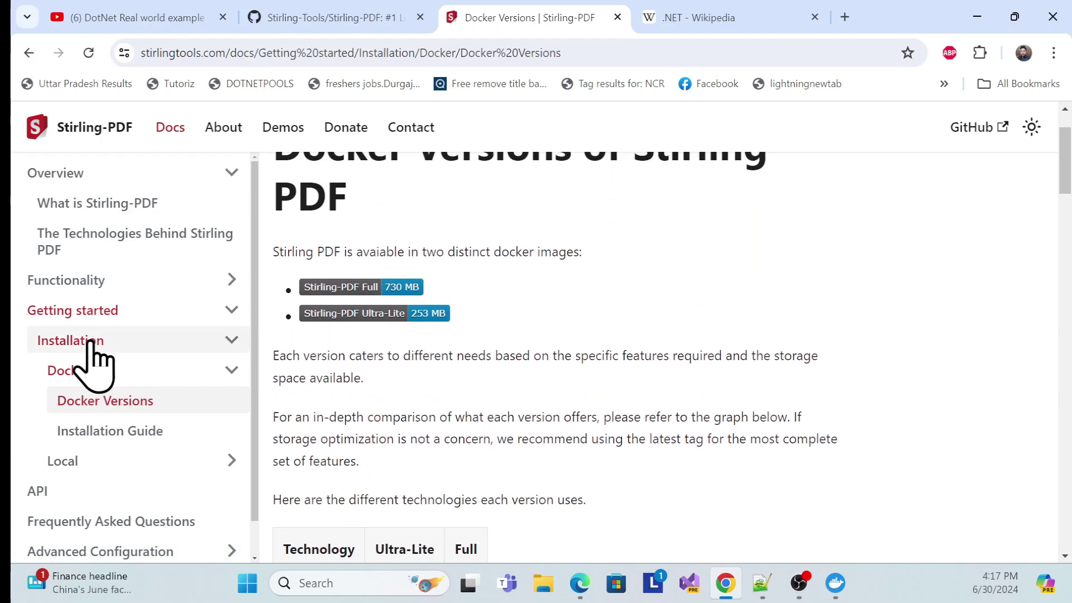
{"action": "scroll", "coordinate": [528, 320], "scroll_direction": "down", "scroll_amount": 4}
{"action": "scroll", "coordinate": [528, 320], "scroll_direction": "down", "scroll_amount": 2}
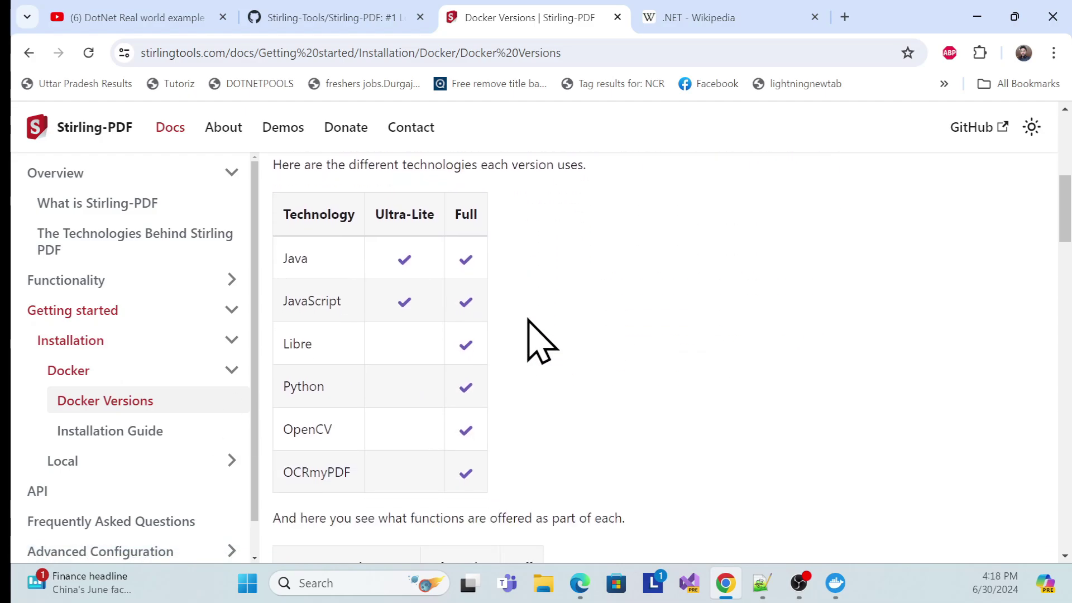
{"action": "scroll", "coordinate": [529, 320], "scroll_direction": "up", "scroll_amount": 4}
{"action": "scroll", "coordinate": [529, 320], "scroll_direction": "up", "scroll_amount": 3}
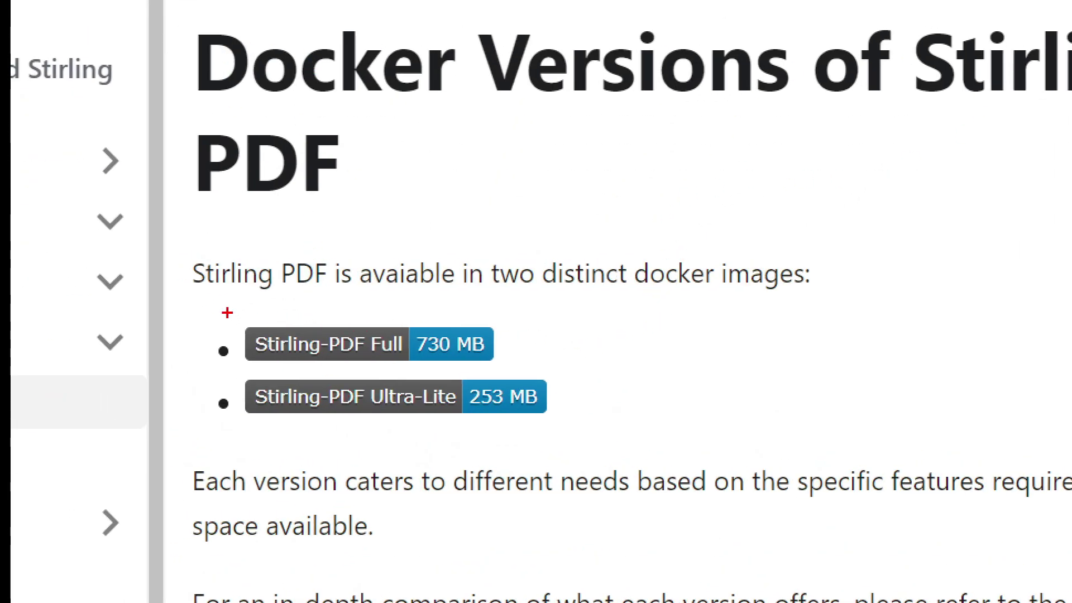
{"action": "mouse_move", "coordinate": [213, 306]}
{"action": "left_mouse_down"}
{"action": "mouse_move", "coordinate": [433, 366]}
{"action": "mouse_move", "coordinate": [572, 372]}
{"action": "left_mouse_up"}
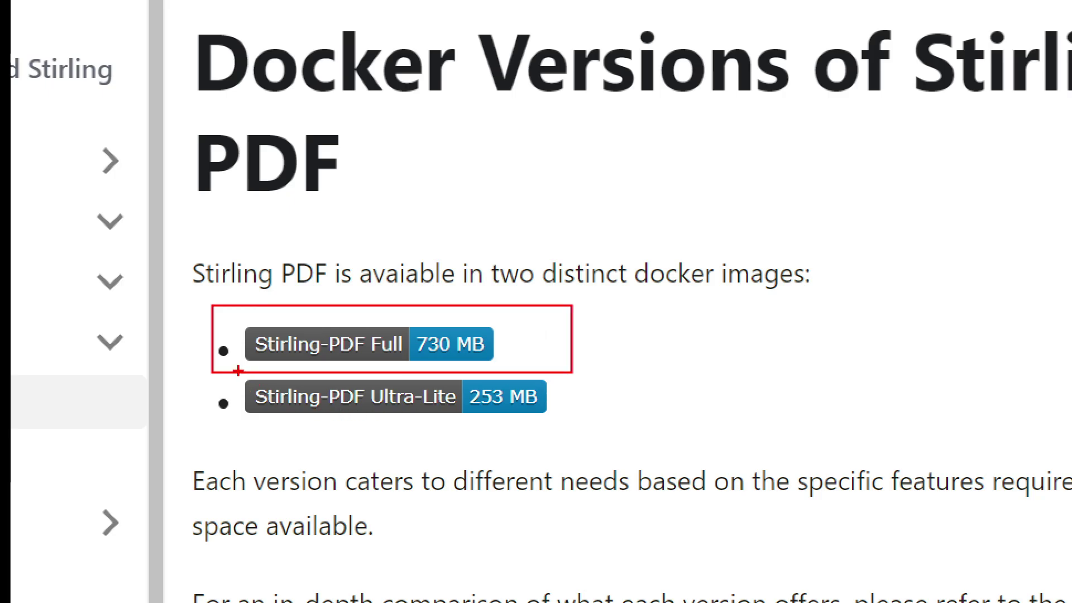
{"action": "left_click_drag", "start_coordinate": [238, 371], "coordinate": [621, 434]}
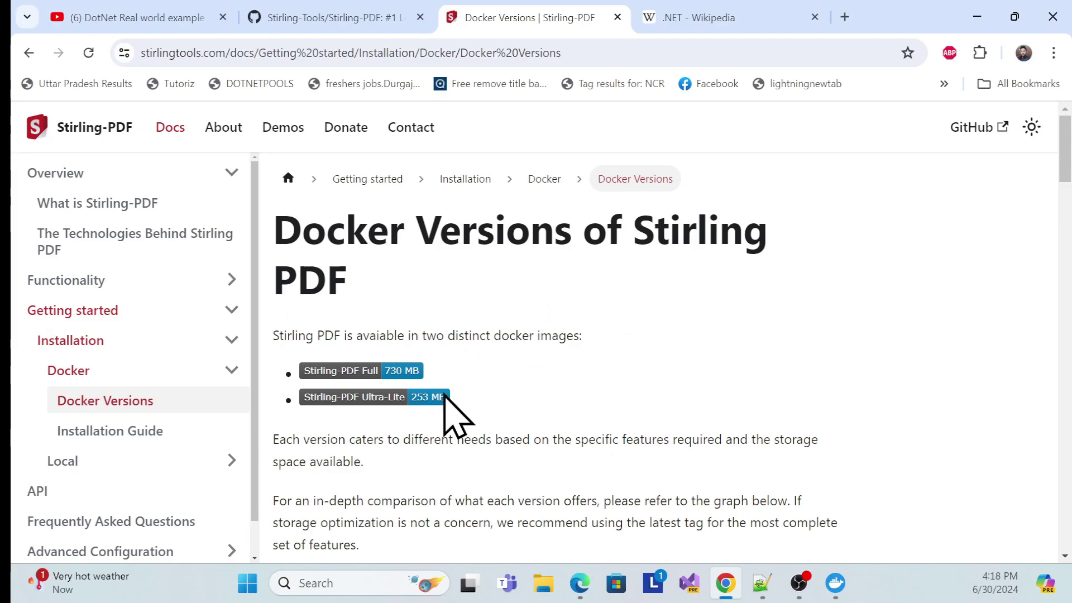
Step: Compare the Ultra-Lite and Full columns' technologies and functions, then go to the Installation Guide
{"action": "scroll", "coordinate": [494, 402], "scroll_direction": "down", "scroll_amount": 5}
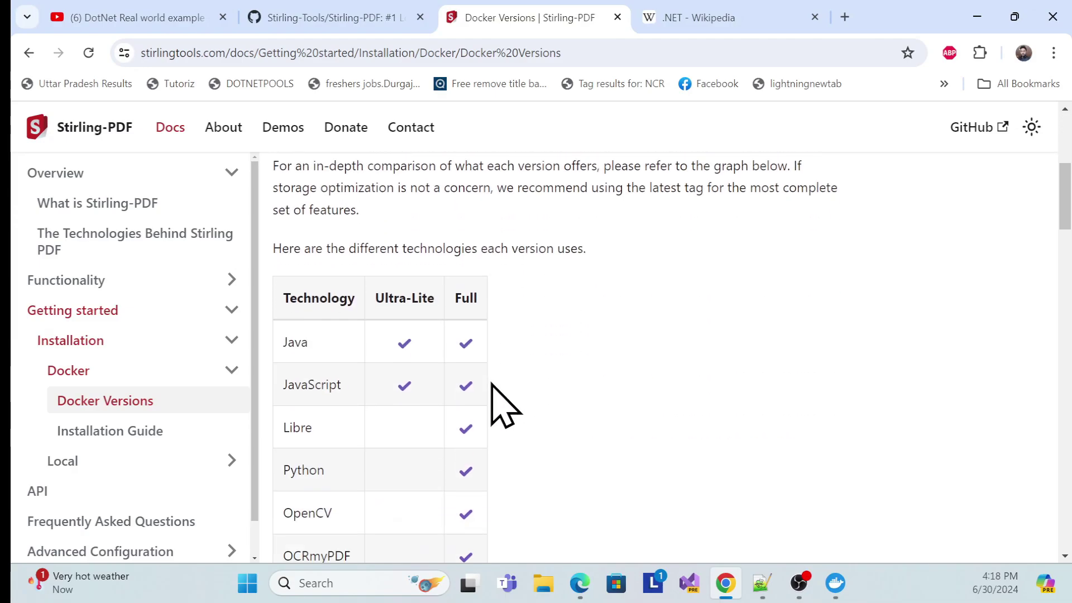
{"action": "scroll", "coordinate": [335, 341], "scroll_direction": "down", "scroll_amount": 3}
{"action": "scroll", "coordinate": [359, 359], "scroll_direction": "up", "scroll_amount": 3}
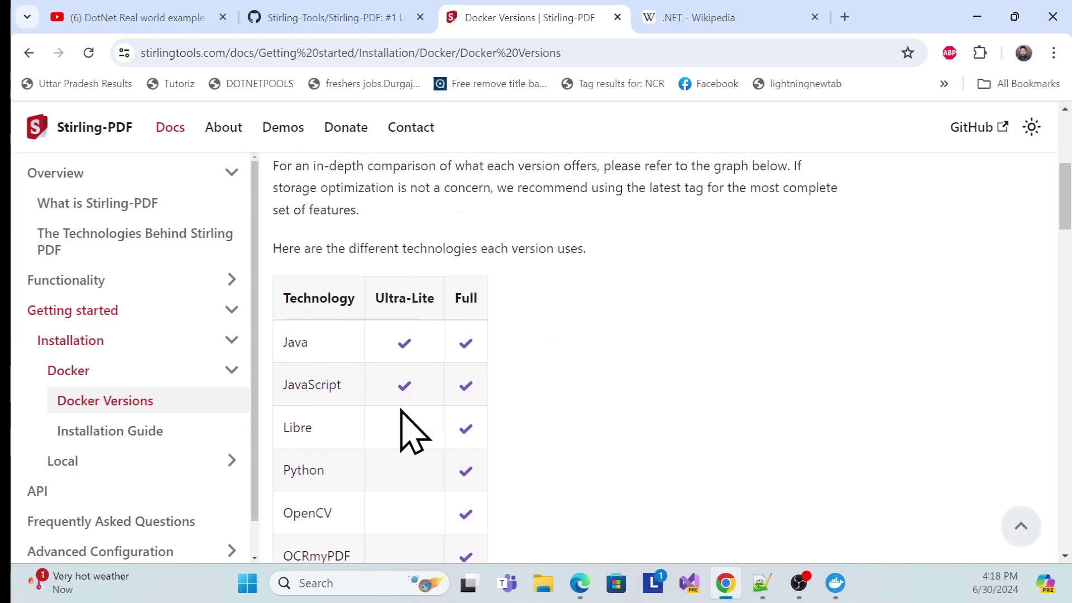
{"action": "scroll", "coordinate": [324, 313], "scroll_direction": "down", "scroll_amount": 5}
{"action": "scroll", "coordinate": [325, 311], "scroll_direction": "up", "scroll_amount": 3}
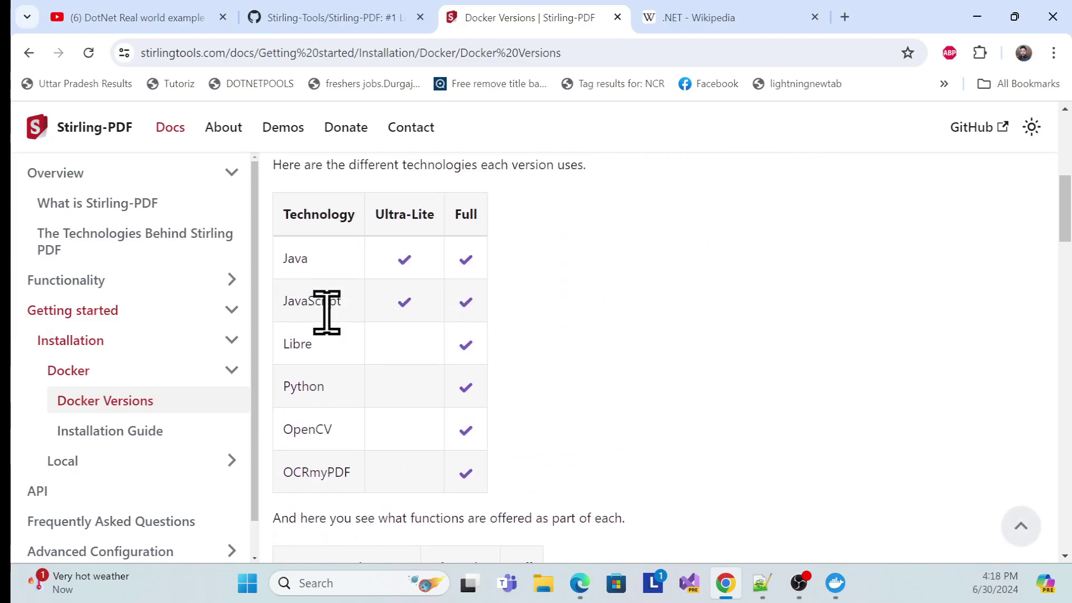
{"action": "left_click_drag", "start_coordinate": [458, 210], "coordinate": [491, 268]}
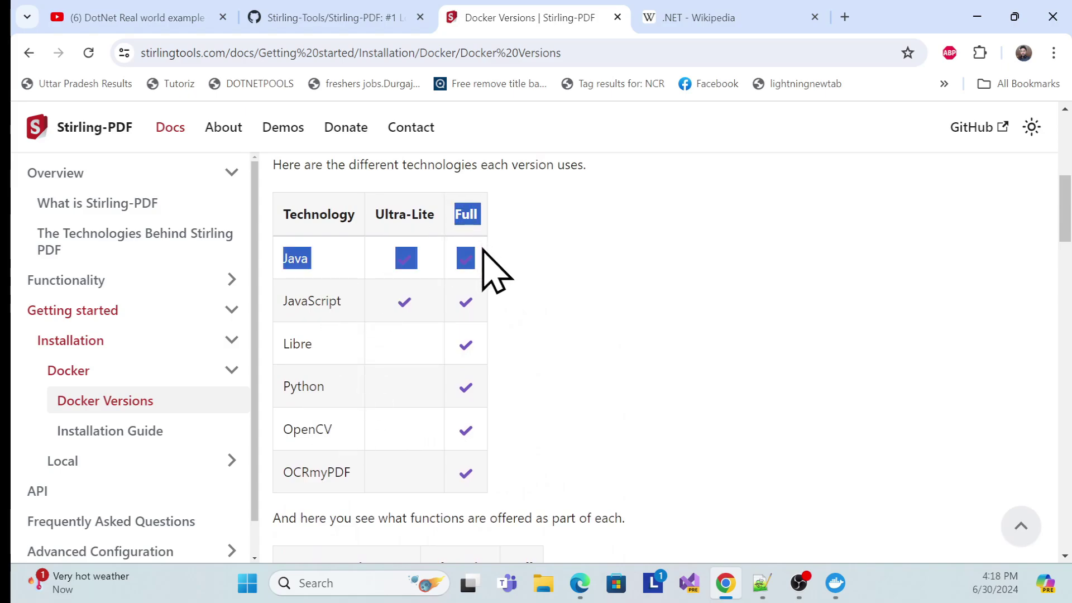
{"action": "scroll", "coordinate": [471, 436], "scroll_direction": "down", "scroll_amount": 8}
{"action": "scroll", "coordinate": [441, 361], "scroll_direction": "up", "scroll_amount": 3}
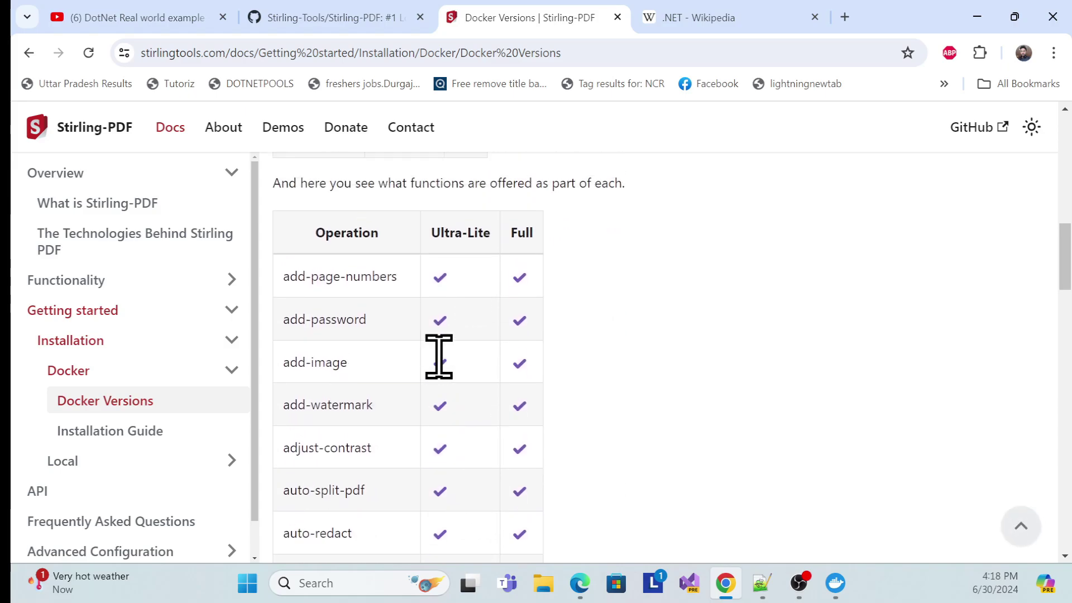
{"action": "left_click_drag", "start_coordinate": [432, 307], "coordinate": [536, 352]}
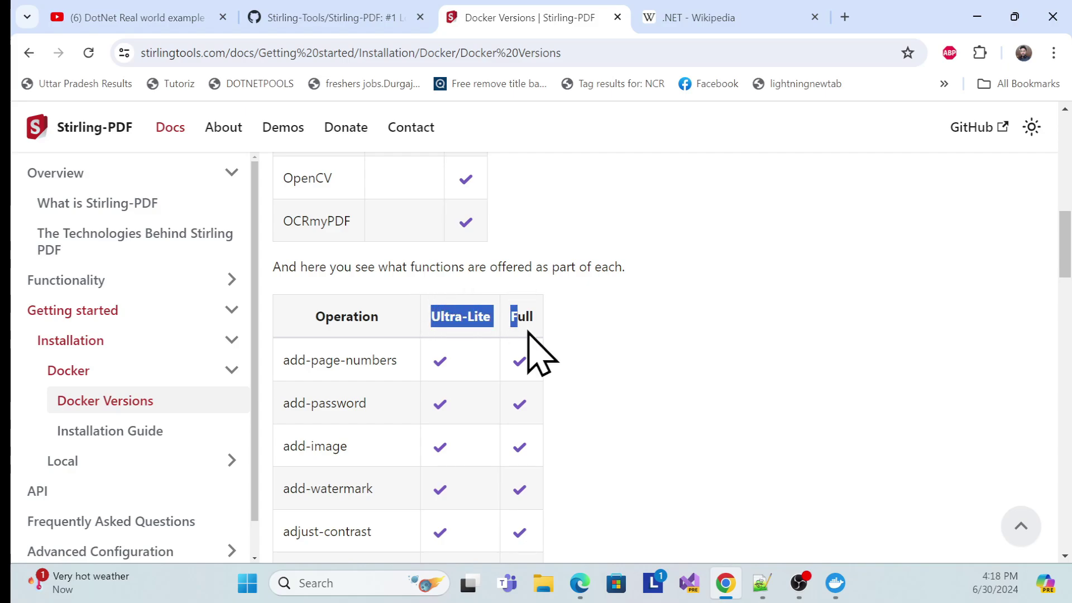
{"action": "scroll", "coordinate": [522, 413], "scroll_direction": "down", "scroll_amount": 20}
{"action": "scroll", "coordinate": [511, 407], "scroll_direction": "down", "scroll_amount": 5}
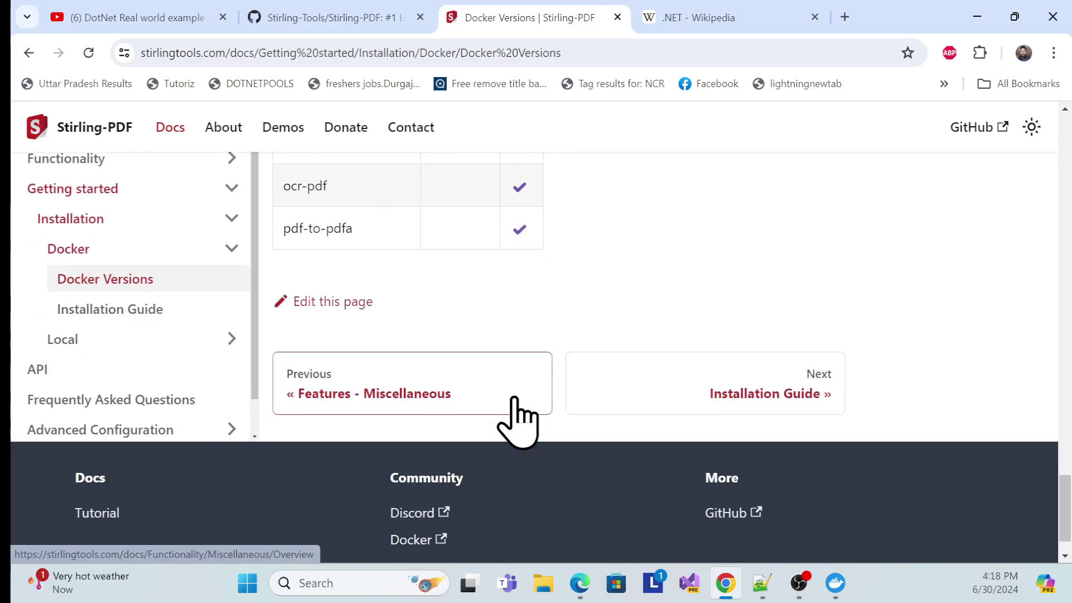
{"action": "scroll", "coordinate": [510, 385], "scroll_direction": "up", "scroll_amount": 20}
{"action": "scroll", "coordinate": [510, 366], "scroll_direction": "up", "scroll_amount": 8}
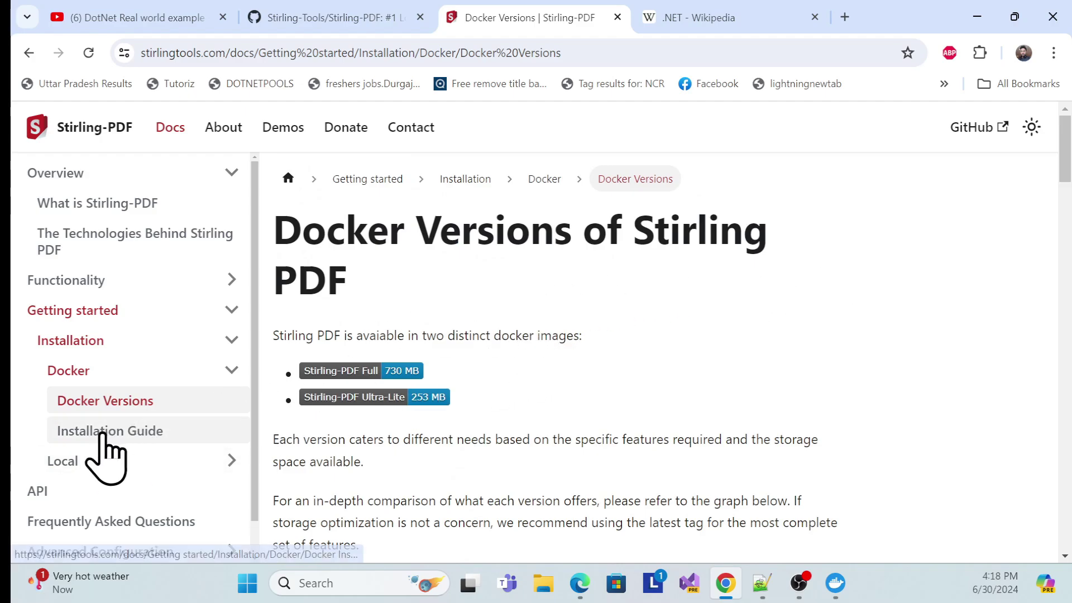
{"action": "left_click", "coordinate": [106, 433]}
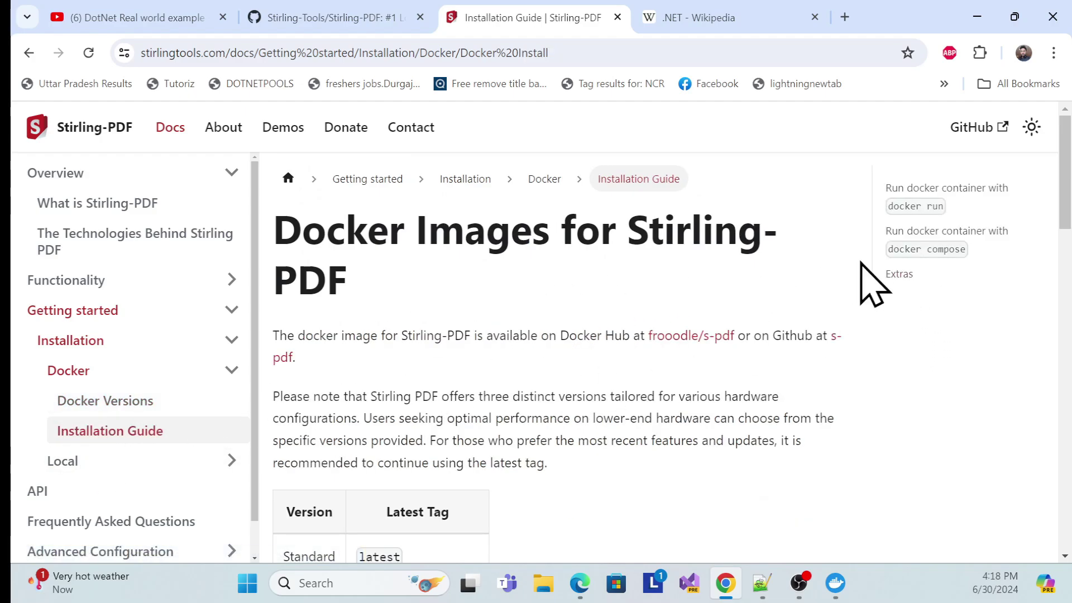
Step: Review the Standard 'latest' and 'latest-ultra-lite' image tags in the Installation Guide
{"action": "scroll", "coordinate": [513, 363], "scroll_direction": "down", "scroll_amount": 3}
{"action": "scroll", "coordinate": [519, 363], "scroll_direction": "down", "scroll_amount": 6}
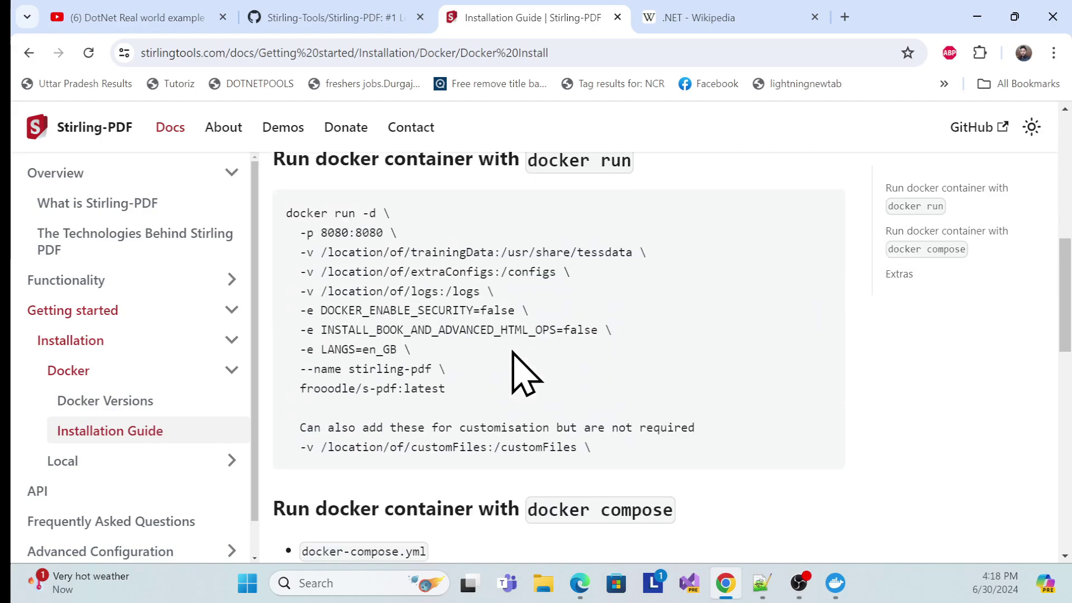
{"action": "scroll", "coordinate": [519, 362], "scroll_direction": "up", "scroll_amount": 9}
{"action": "scroll", "coordinate": [515, 341], "scroll_direction": "down", "scroll_amount": 5}
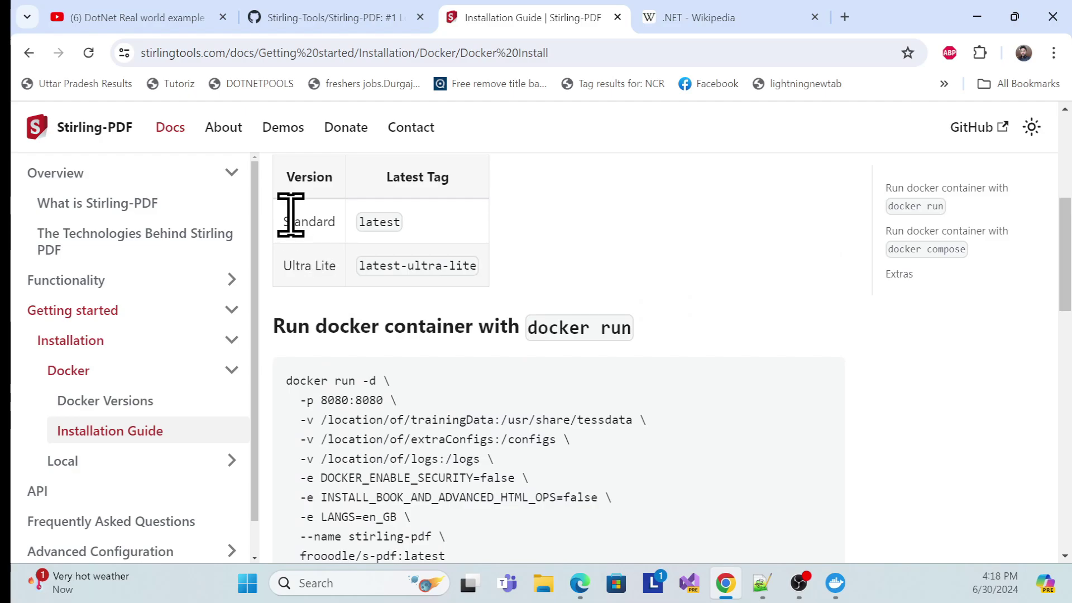
{"action": "left_click_drag", "start_coordinate": [285, 217], "coordinate": [395, 258]}
{"action": "left_click_drag", "start_coordinate": [312, 265], "coordinate": [487, 274]}
Step: Look over the docker run command and the top of the docker-compose YAML example
{"action": "scroll", "coordinate": [560, 335], "scroll_direction": "down", "scroll_amount": 1}
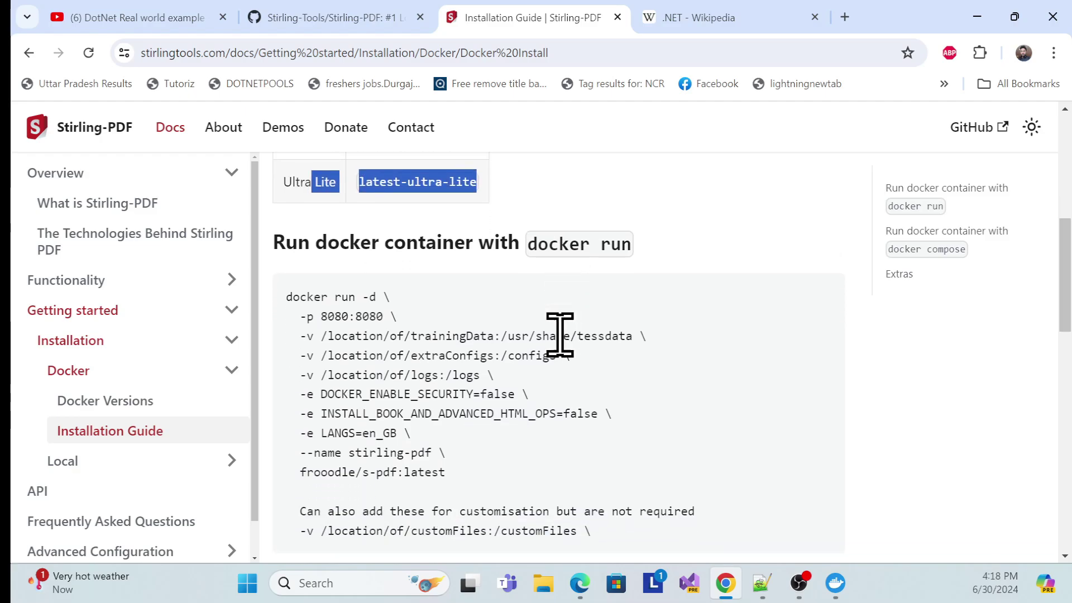
{"action": "left_click_drag", "start_coordinate": [287, 297], "coordinate": [441, 509]}
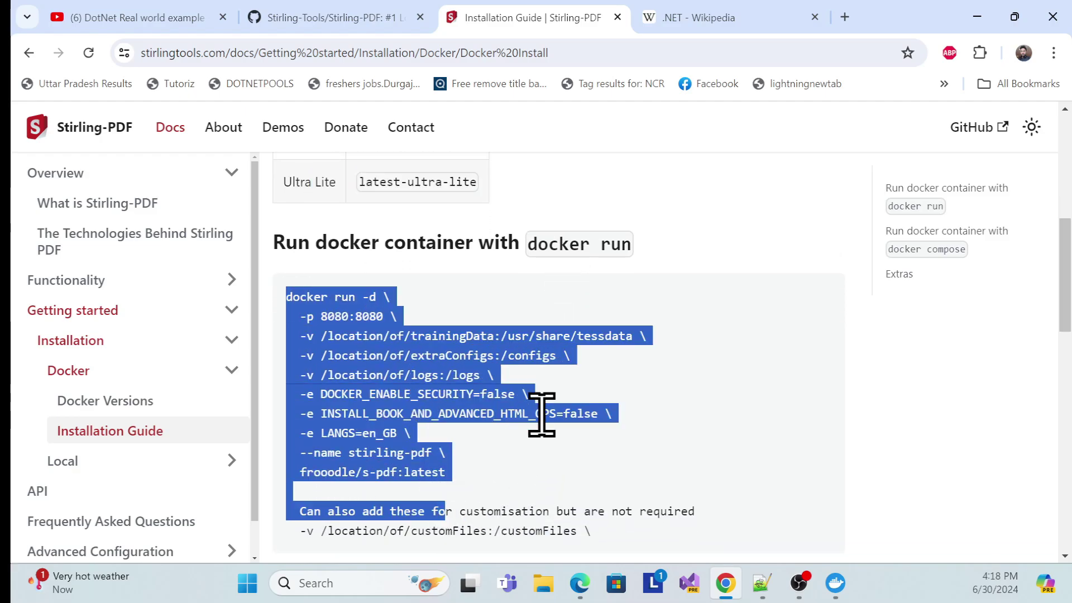
{"action": "left_click", "coordinate": [522, 460]}
{"action": "scroll", "coordinate": [524, 476], "scroll_direction": "down", "scroll_amount": 3}
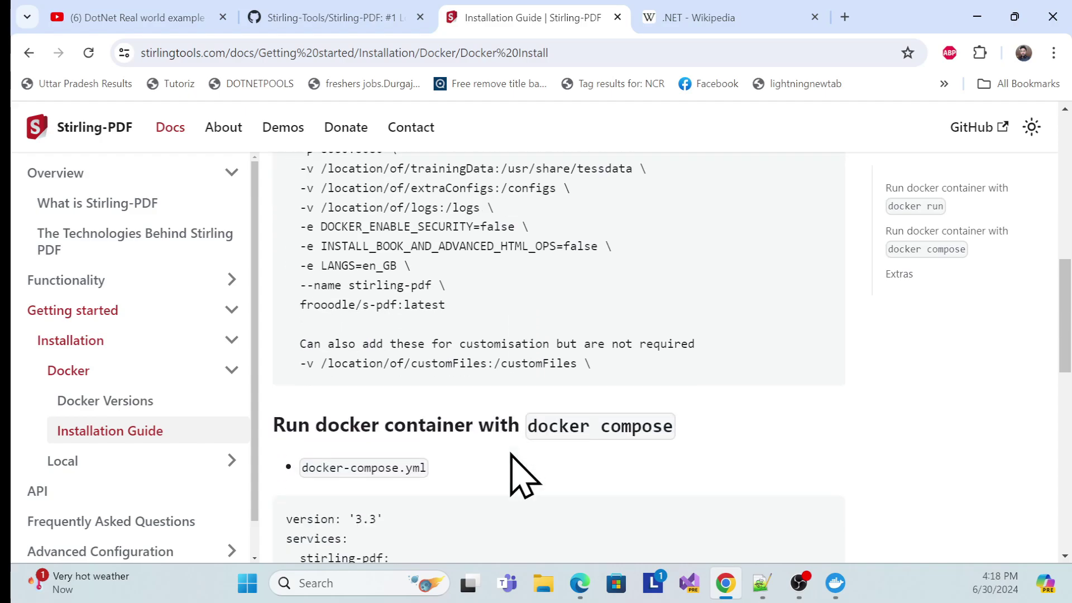
{"action": "scroll", "coordinate": [524, 476], "scroll_direction": "down", "scroll_amount": 5}
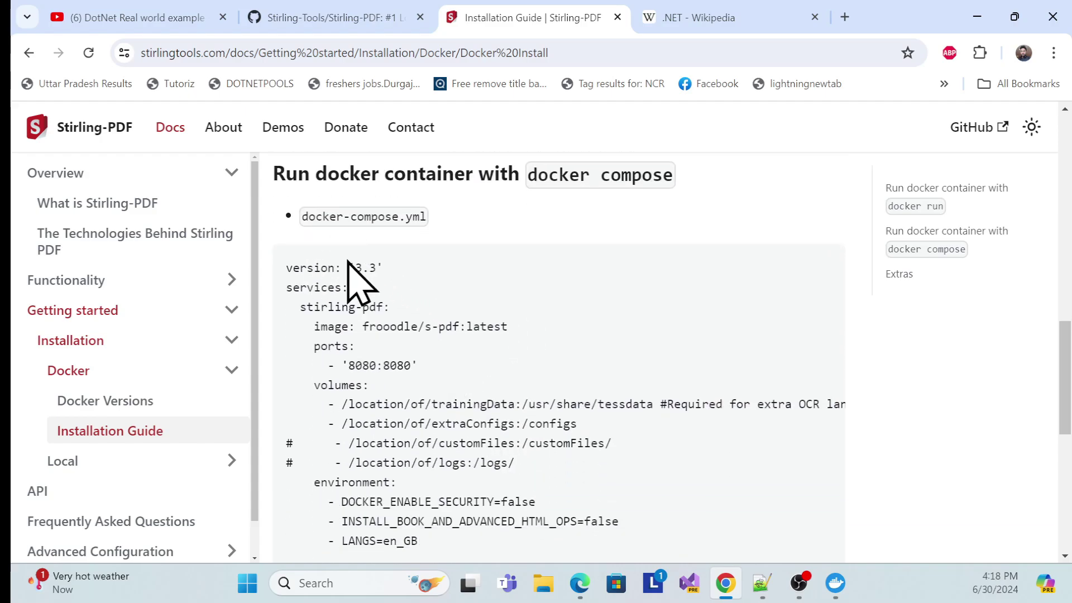
{"action": "left_click_drag", "start_coordinate": [287, 269], "coordinate": [453, 415]}
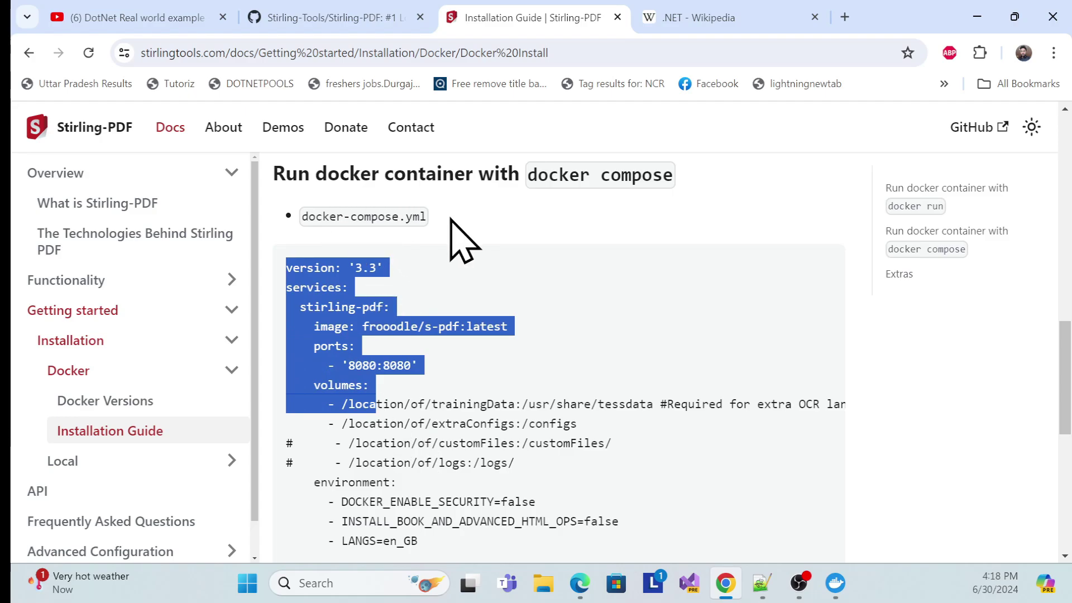
Step: Return to the Docker Versions page listing the Full and Ultra-Lite images
{"action": "scroll", "coordinate": [491, 407], "scroll_direction": "down", "scroll_amount": 3}
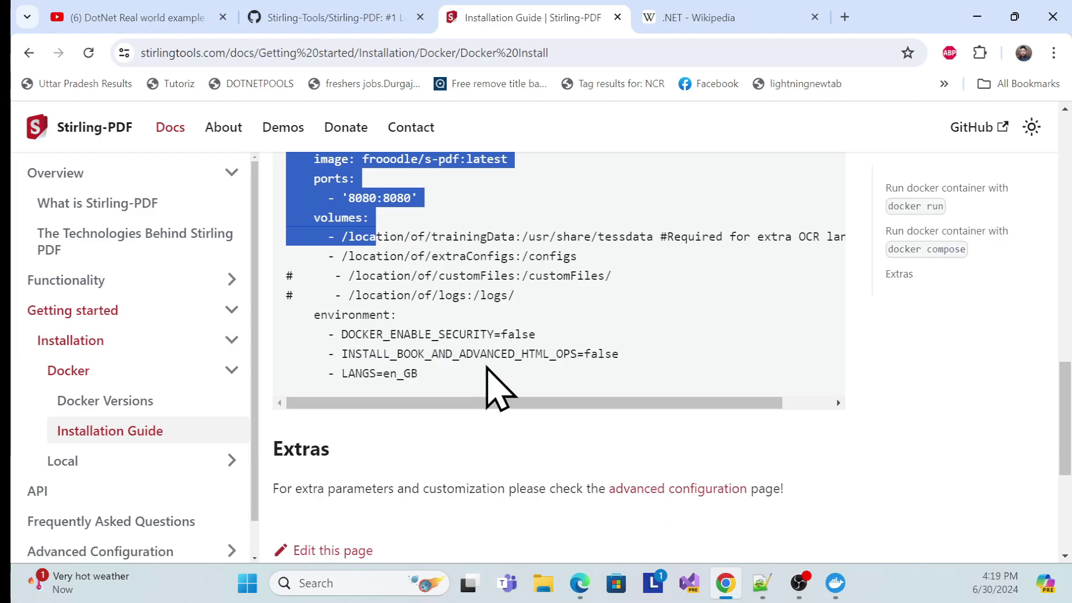
{"action": "scroll", "coordinate": [478, 340], "scroll_direction": "up", "scroll_amount": 3}
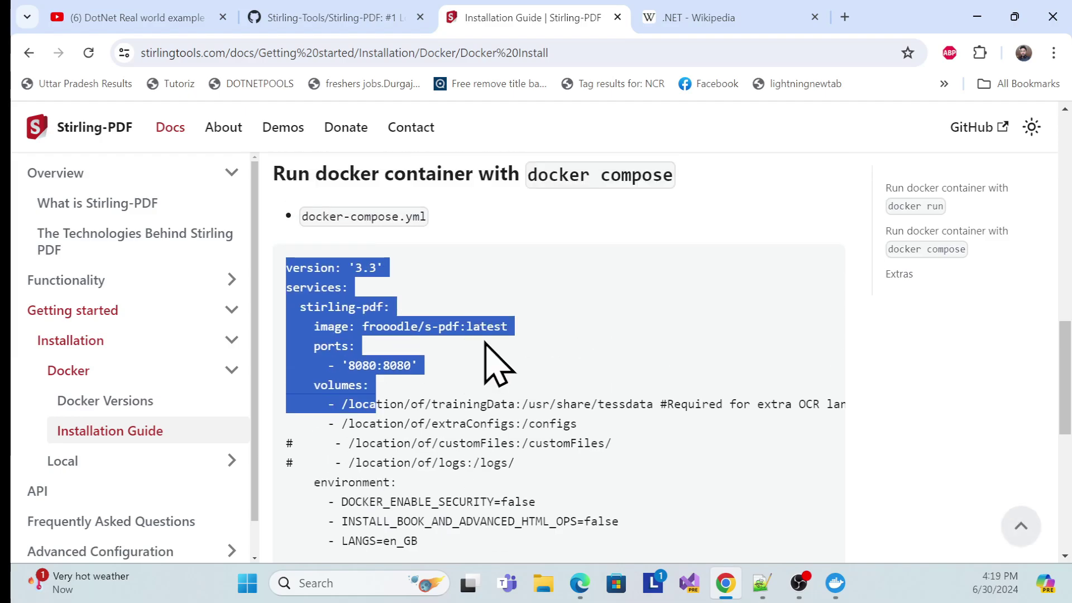
{"action": "scroll", "coordinate": [485, 343], "scroll_direction": "up", "scroll_amount": 15}
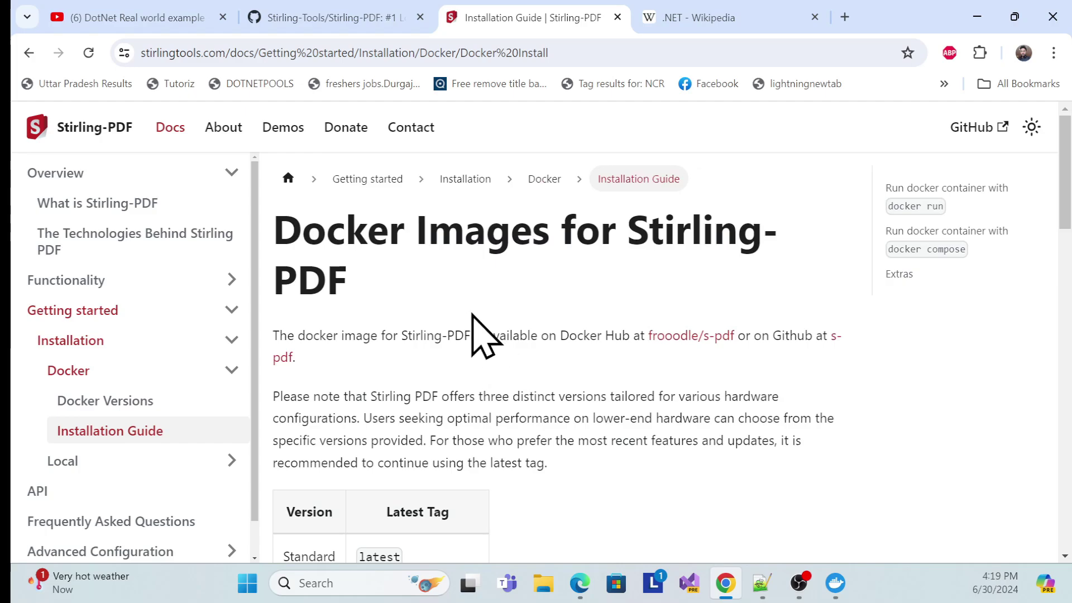
{"action": "left_click", "coordinate": [148, 403]}
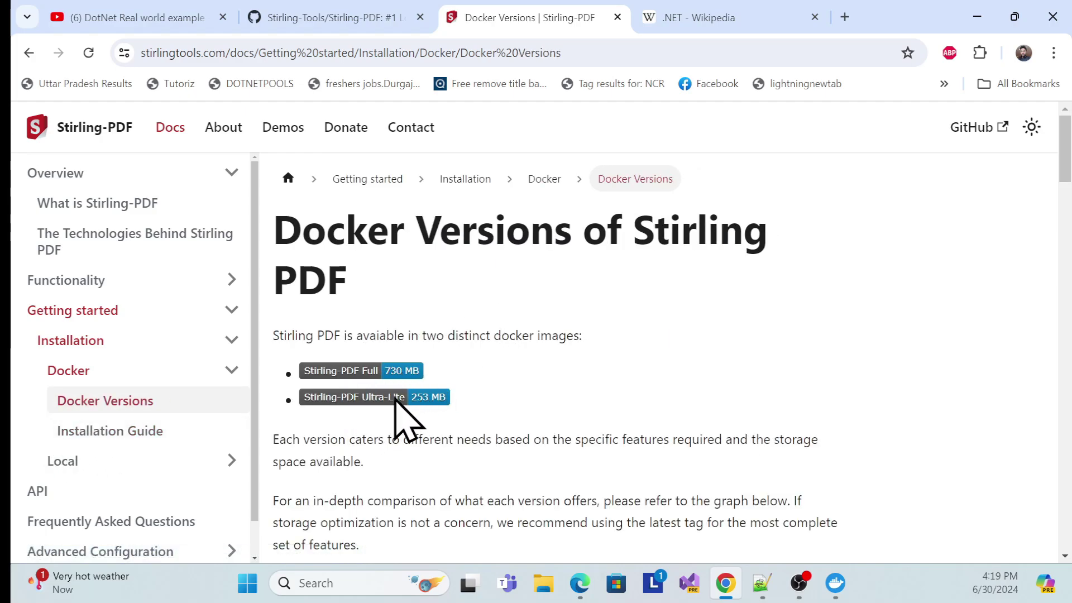
{"action": "scroll", "coordinate": [519, 402], "scroll_direction": "down", "scroll_amount": 5}
{"action": "scroll", "coordinate": [519, 402], "scroll_direction": "up", "scroll_amount": 5}
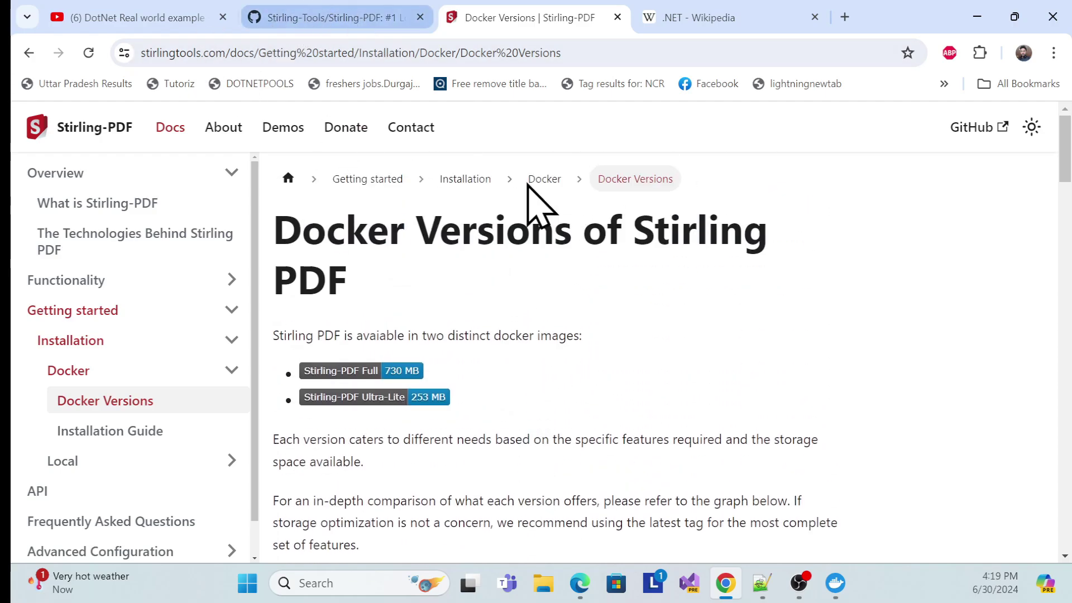
Step: Browse the Stirling-PDF GitHub repo past Dockerfile, Dockerfile-fat and Dockerfile-ultra-lite to the v0.26.1 README badges
{"action": "left_click", "coordinate": [346, 21]}
{"action": "scroll", "coordinate": [311, 395], "scroll_direction": "down", "scroll_amount": 20}
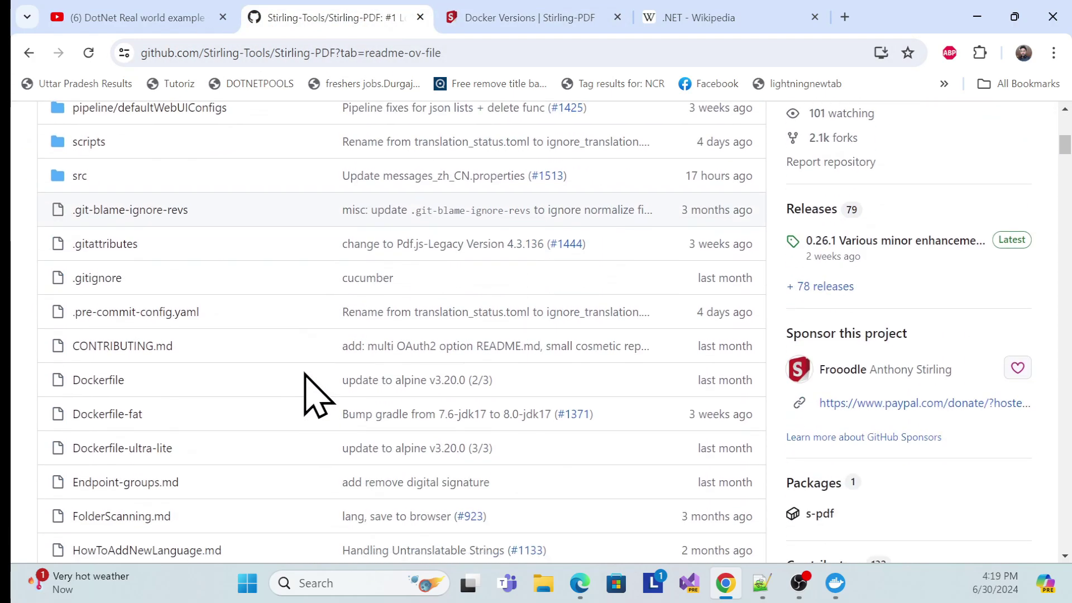
{"action": "scroll", "coordinate": [311, 394], "scroll_direction": "up", "scroll_amount": 20}
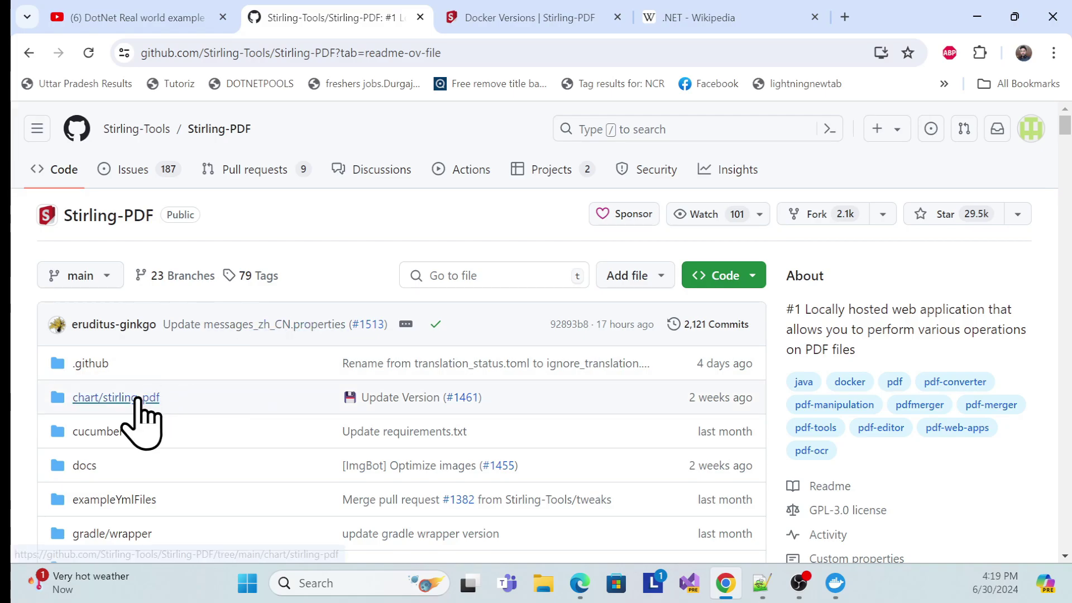
{"action": "scroll", "coordinate": [143, 413], "scroll_direction": "down", "scroll_amount": 3}
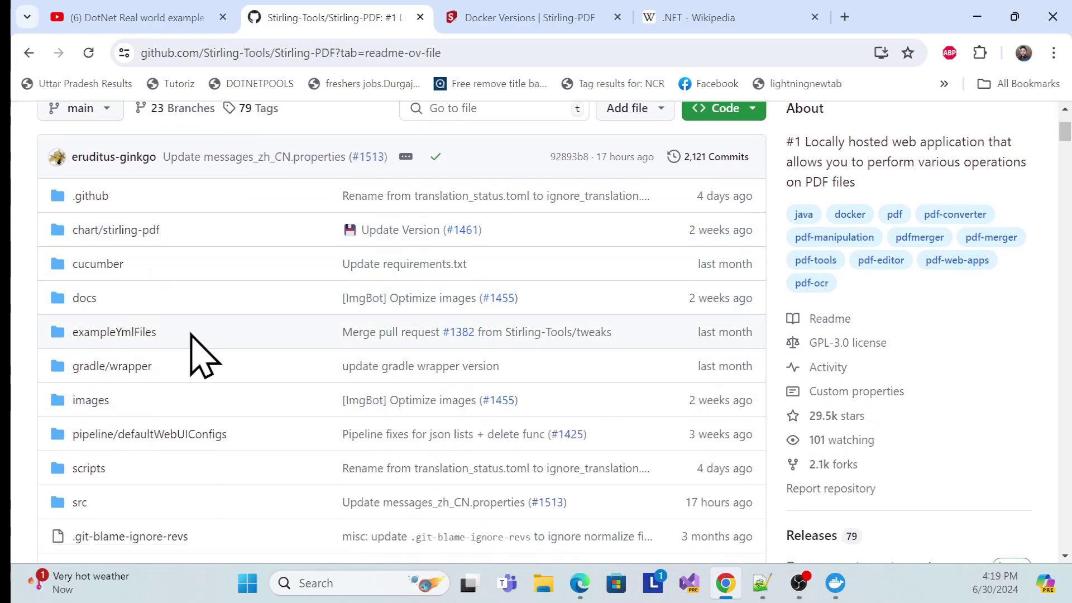
{"action": "scroll", "coordinate": [179, 310], "scroll_direction": "down", "scroll_amount": 4}
{"action": "scroll", "coordinate": [180, 318], "scroll_direction": "down", "scroll_amount": 2}
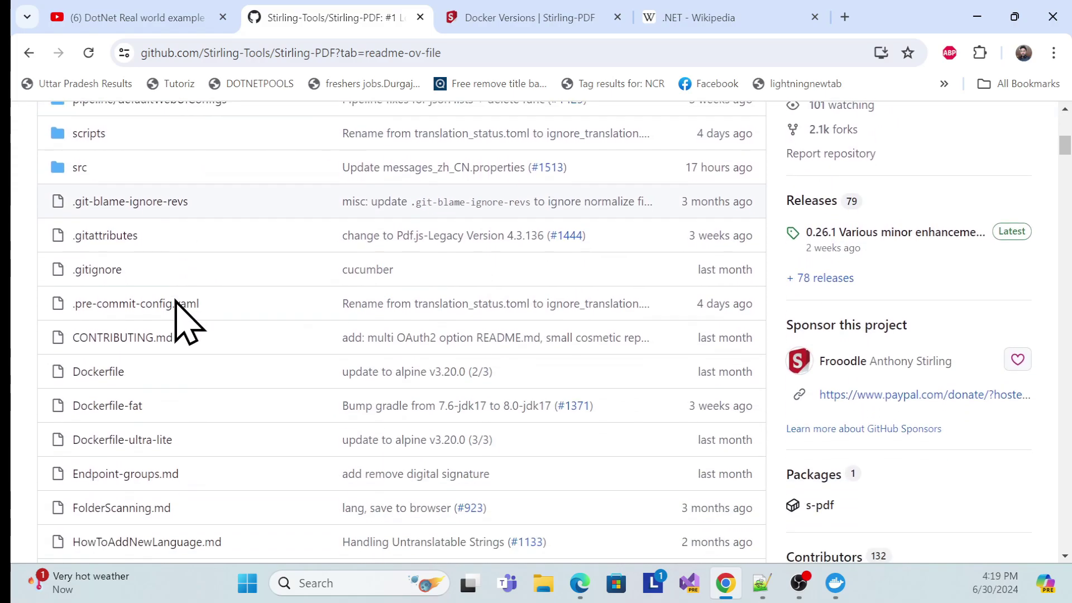
{"action": "scroll", "coordinate": [179, 383], "scroll_direction": "down", "scroll_amount": 2}
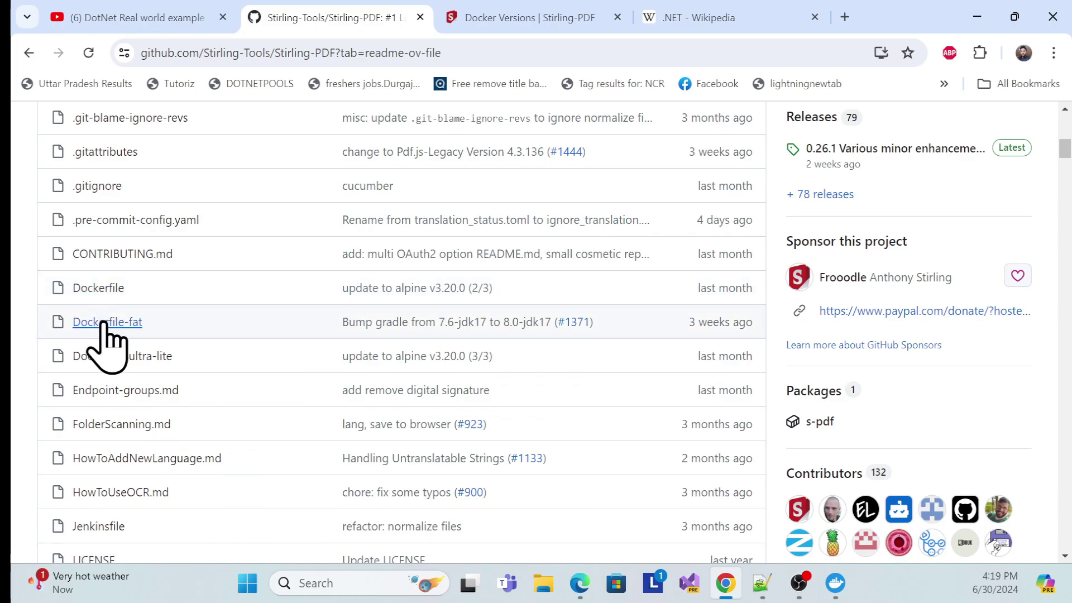
{"action": "scroll", "coordinate": [115, 349], "scroll_direction": "down", "scroll_amount": 1}
{"action": "scroll", "coordinate": [119, 338], "scroll_direction": "down", "scroll_amount": 15}
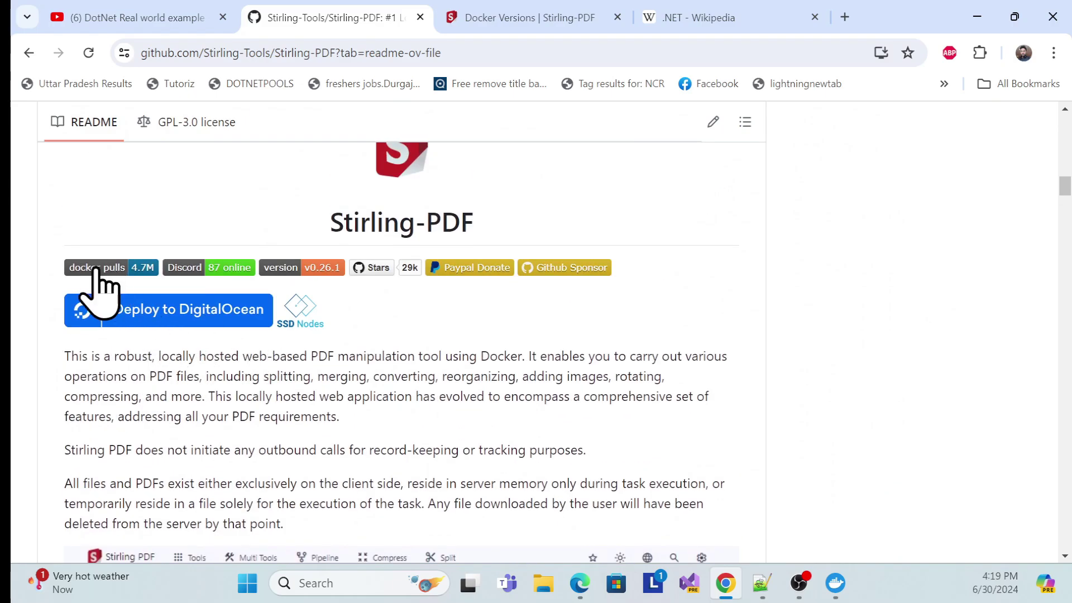
Step: Open the frooodle/s-pdf Docker Hub page and locate its docker pull command
{"action": "middle_click", "coordinate": [95, 269]}
{"action": "left_click", "coordinate": [468, 20]}
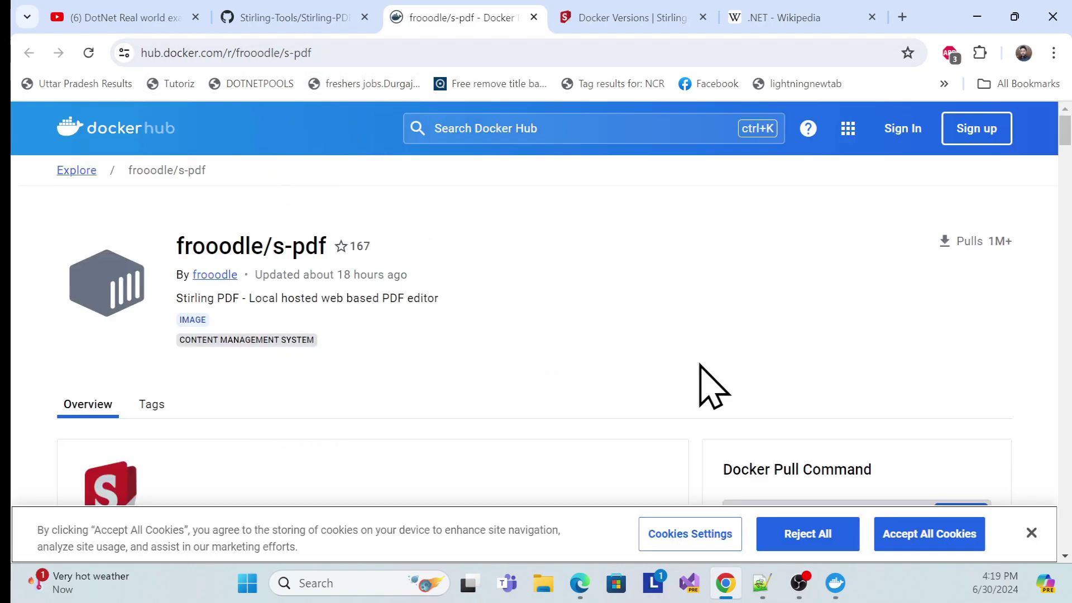
{"action": "scroll", "coordinate": [475, 318], "scroll_direction": "down", "scroll_amount": 1}
{"action": "scroll", "coordinate": [424, 313], "scroll_direction": "down", "scroll_amount": 4}
{"action": "scroll", "coordinate": [436, 324], "scroll_direction": "up", "scroll_amount": 2}
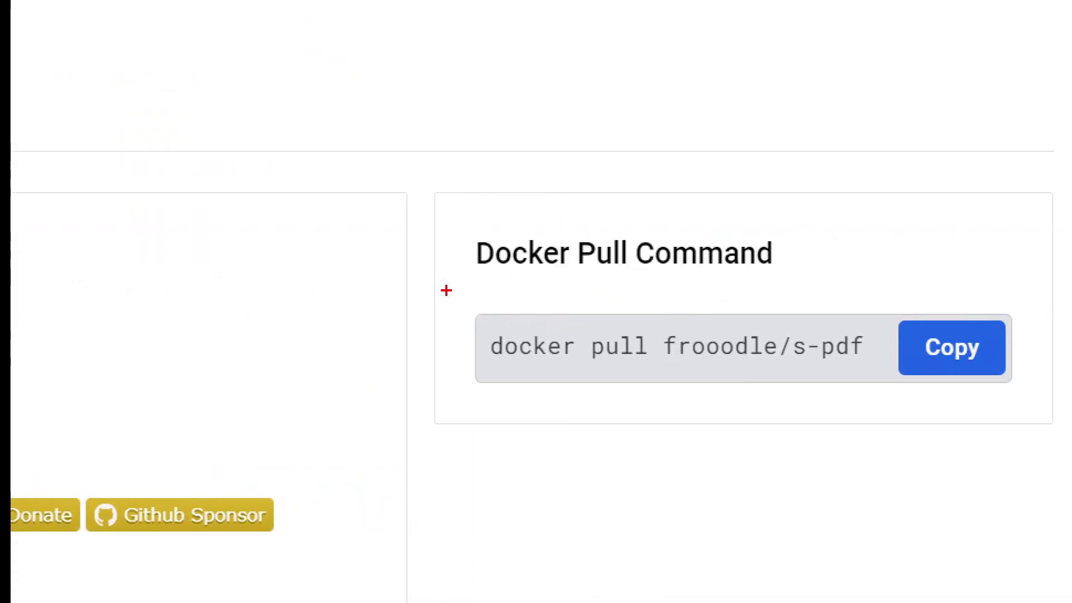
{"action": "mouse_move", "coordinate": [445, 281]}
{"action": "left_mouse_down"}
{"action": "mouse_move", "coordinate": [587, 359]}
{"action": "mouse_move", "coordinate": [863, 410]}
{"action": "left_mouse_up"}
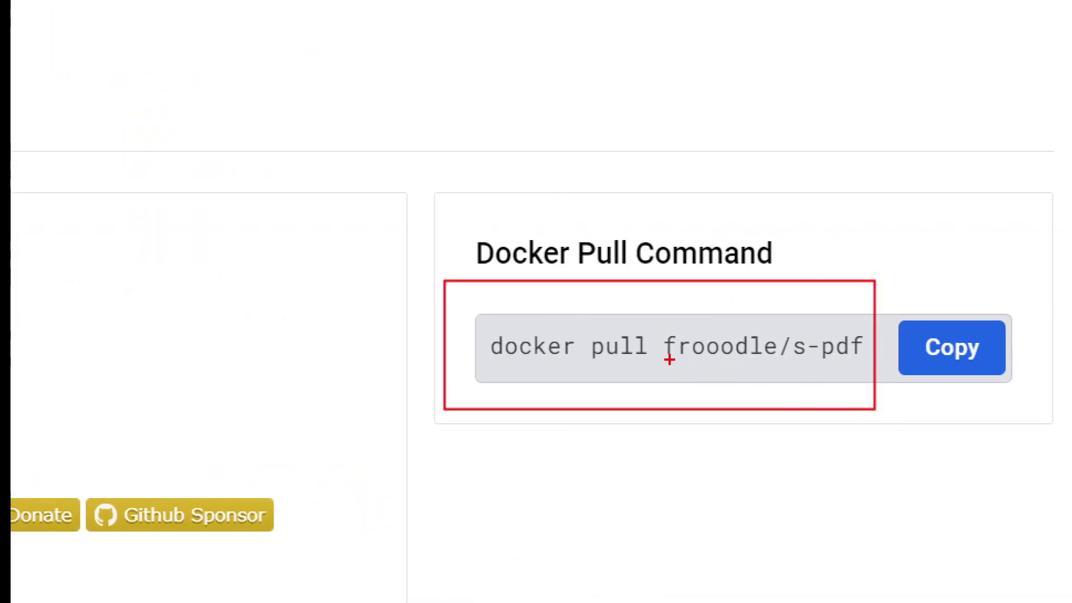
{"action": "mouse_move", "coordinate": [654, 319]}
{"action": "left_mouse_down"}
{"action": "mouse_move", "coordinate": [794, 400]}
{"action": "mouse_move", "coordinate": [866, 407]}
{"action": "mouse_move", "coordinate": [870, 380]}
{"action": "left_mouse_up"}
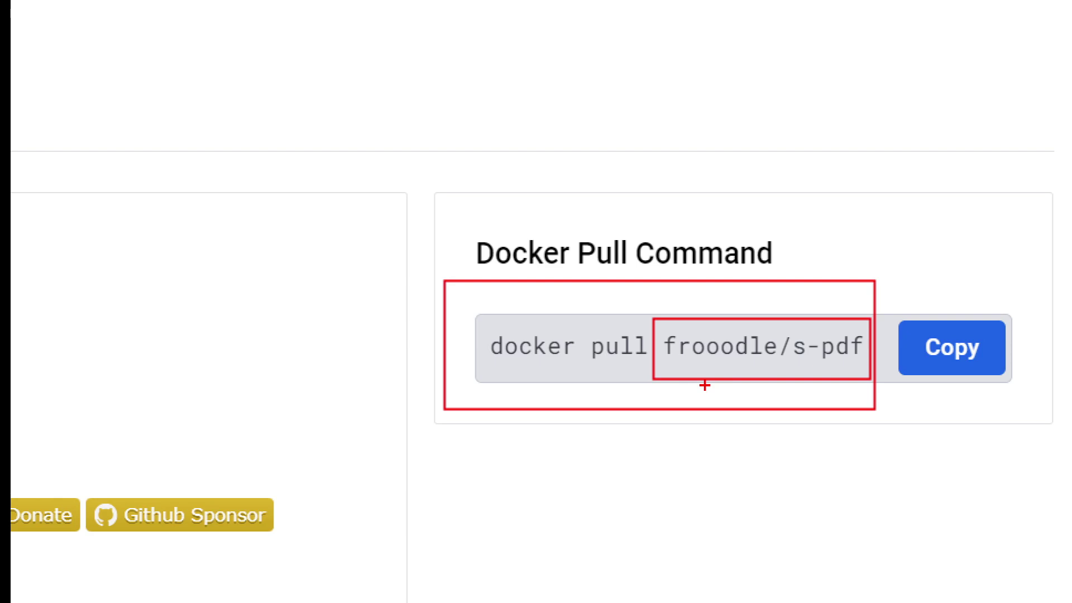
Step: Copy 'docker pull frooodle/s-pdf' and bring up the Windows Start panel
{"action": "key", "text": "Escape"}
{"action": "scroll", "coordinate": [254, 374], "scroll_direction": "down", "scroll_amount": 6}
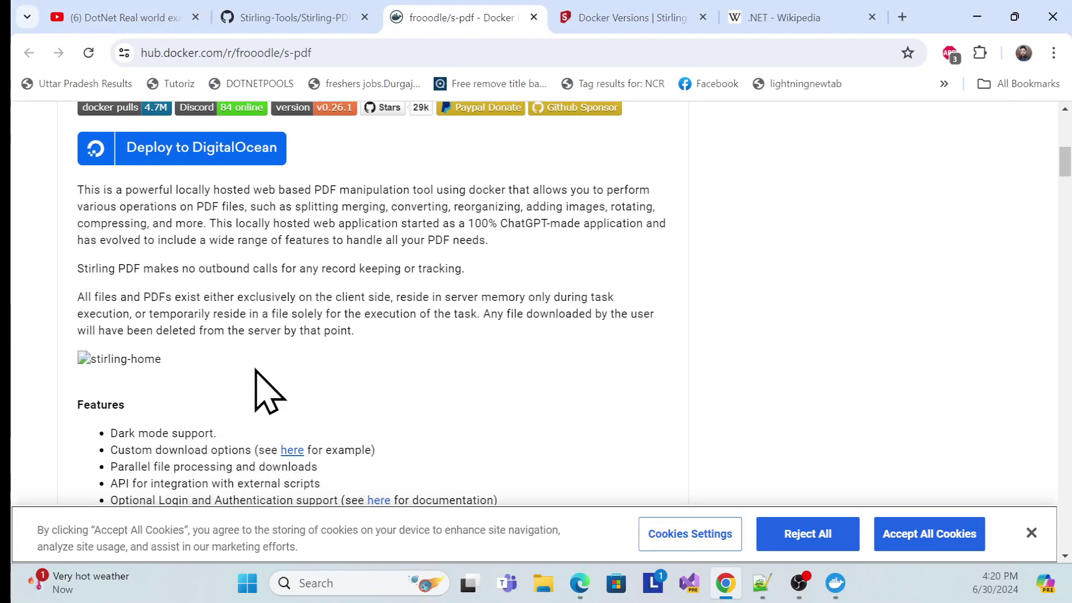
{"action": "scroll", "coordinate": [254, 374], "scroll_direction": "up", "scroll_amount": 6}
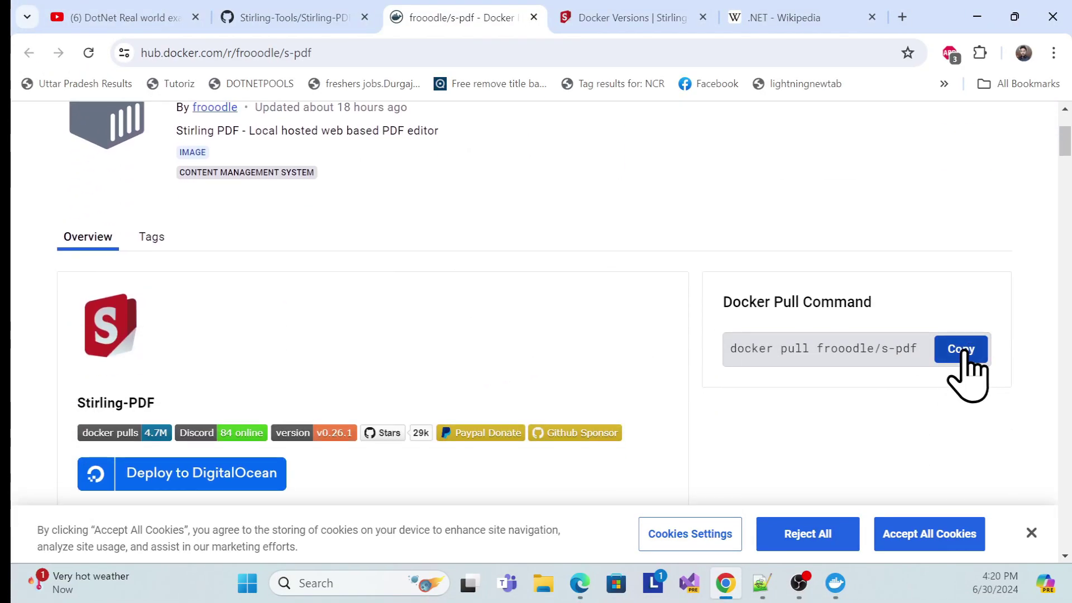
{"action": "left_click", "coordinate": [961, 357]}
{"action": "left_click", "coordinate": [370, 583]}
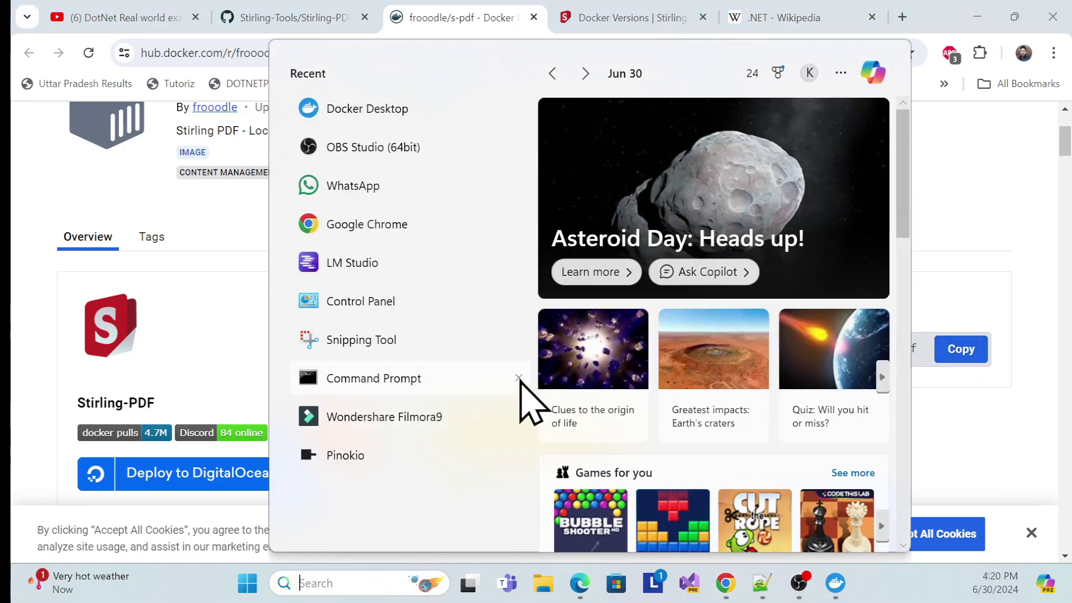
Step: Open Command Prompt and run docker -v to confirm Docker 26.0.0 is installed
{"action": "left_click", "coordinate": [518, 380]}
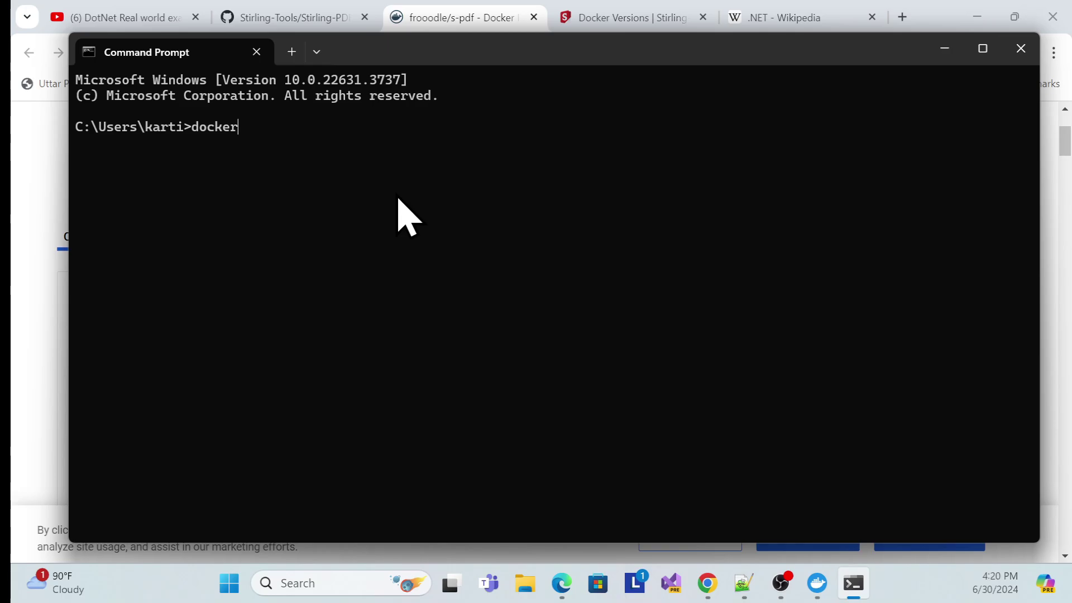
{"action": "left_click", "coordinate": [817, 583]}
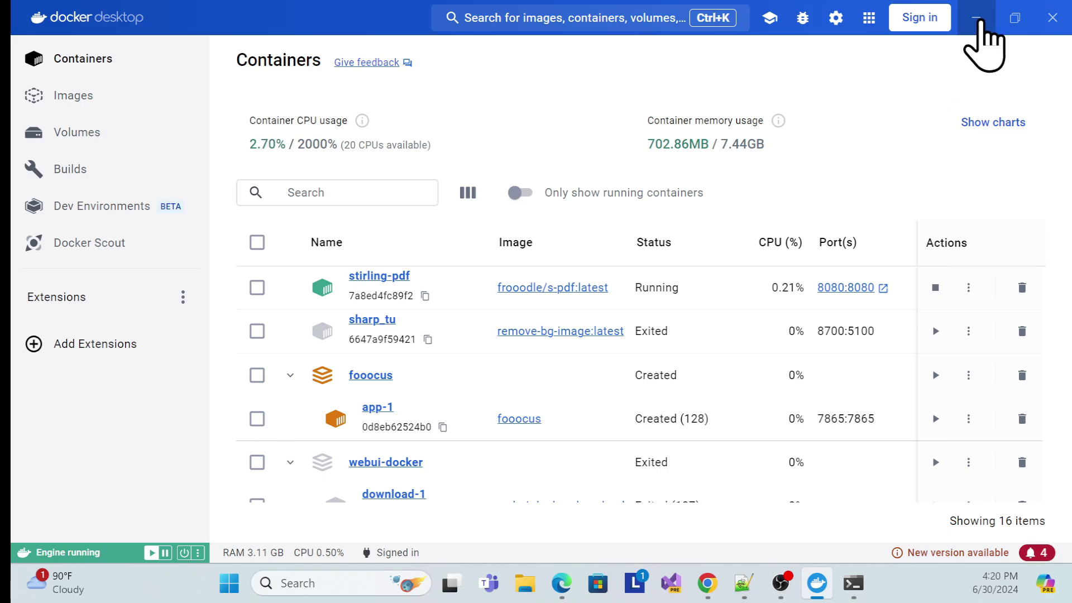
{"action": "left_click", "coordinate": [977, 18]}
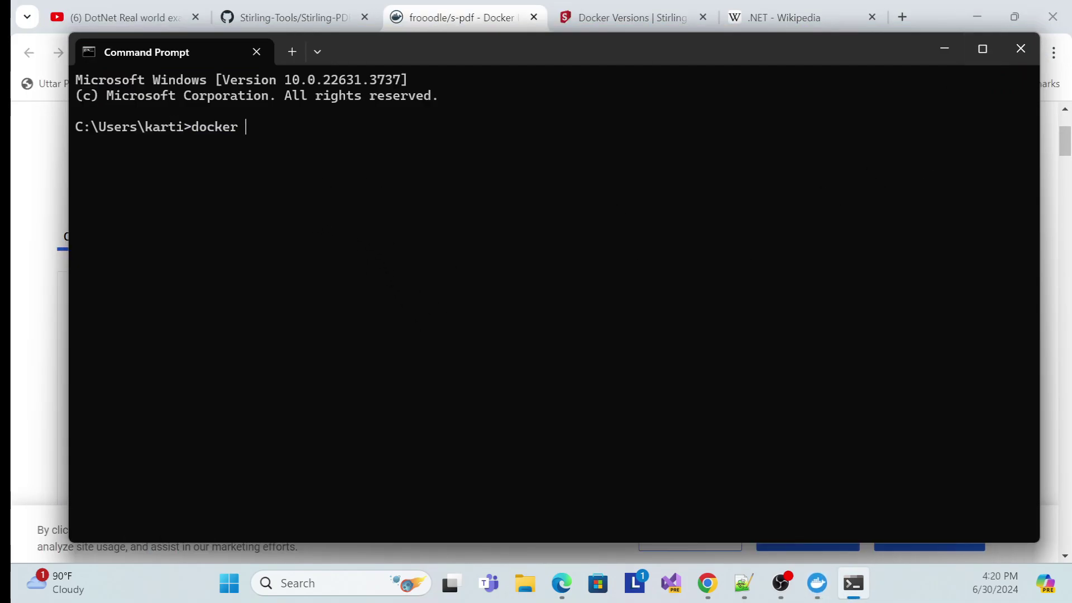
{"action": "key", "text": "Return"}
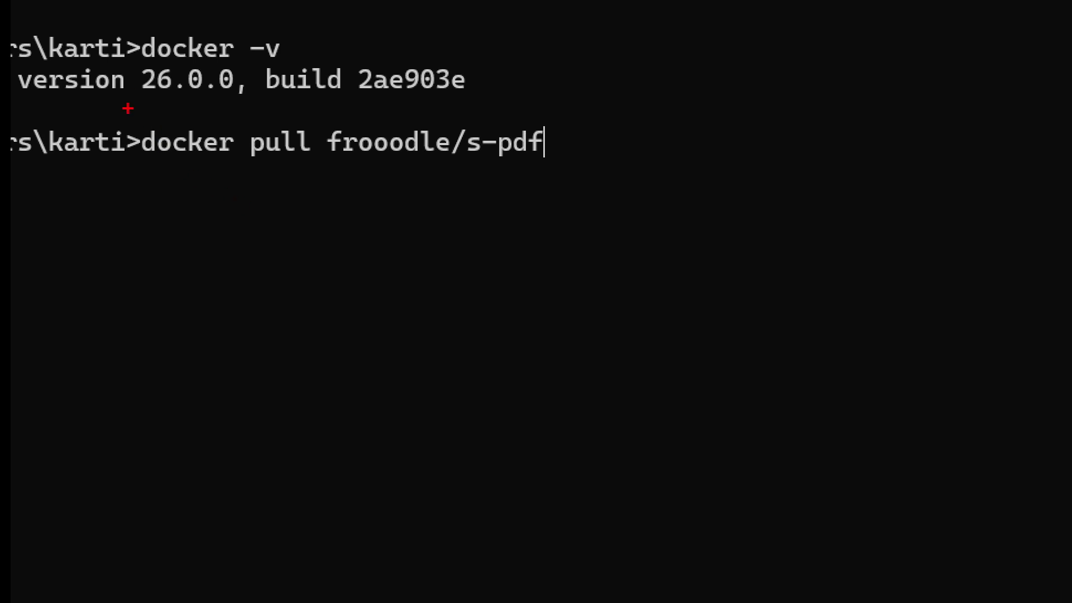
Step: Run 'docker pull frooodle/s-pdf', which reports the latest image is already up to date
{"action": "left_click_drag", "start_coordinate": [128, 108], "coordinate": [625, 171]}
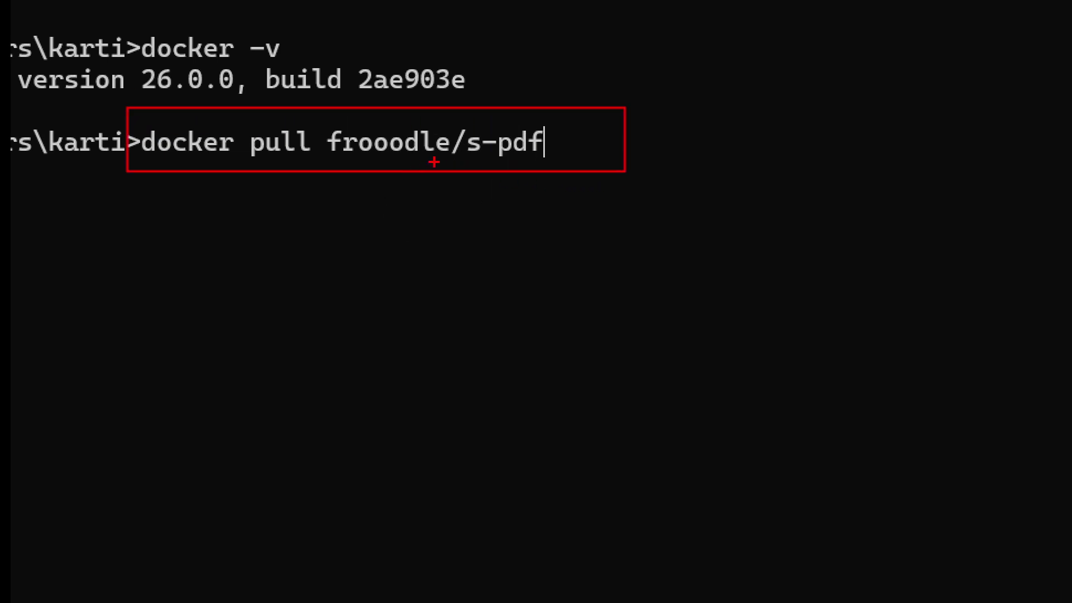
{"action": "key", "text": "Escape"}
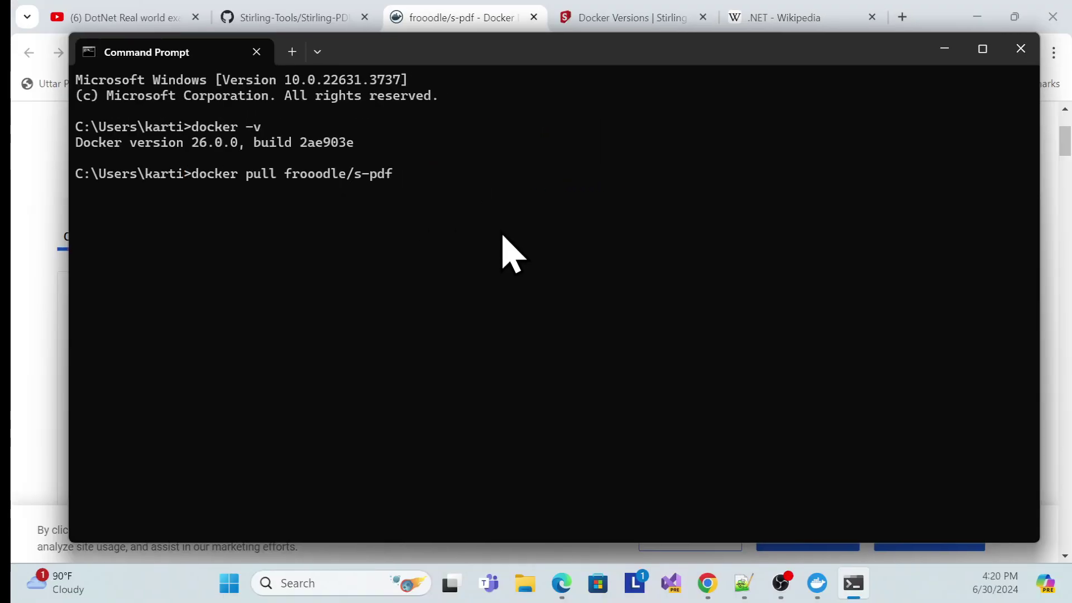
{"action": "key", "text": "Return"}
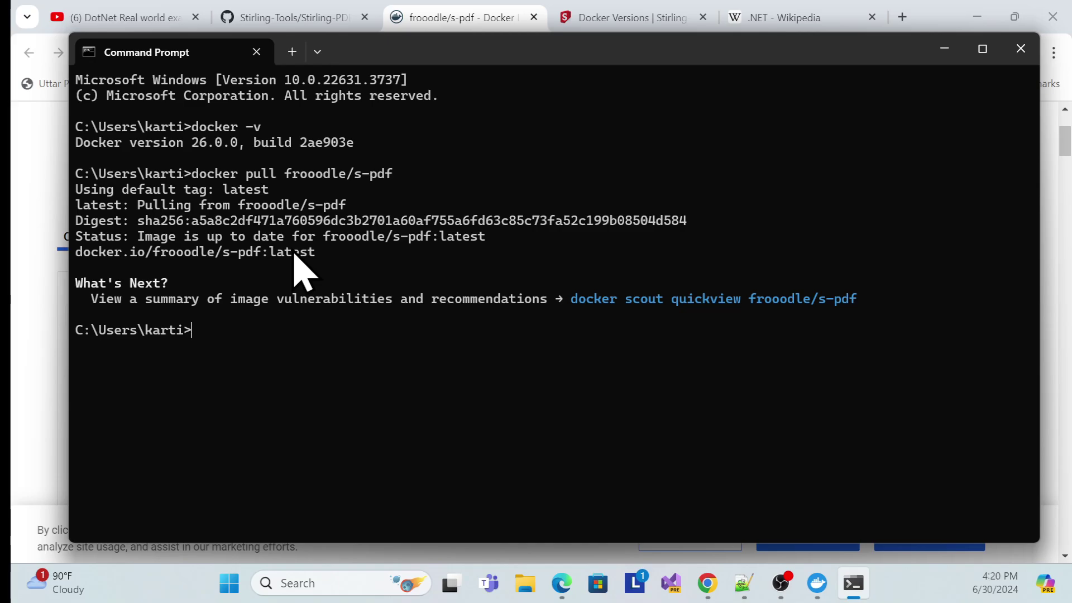
{"action": "key", "text": "ctrl+1"}
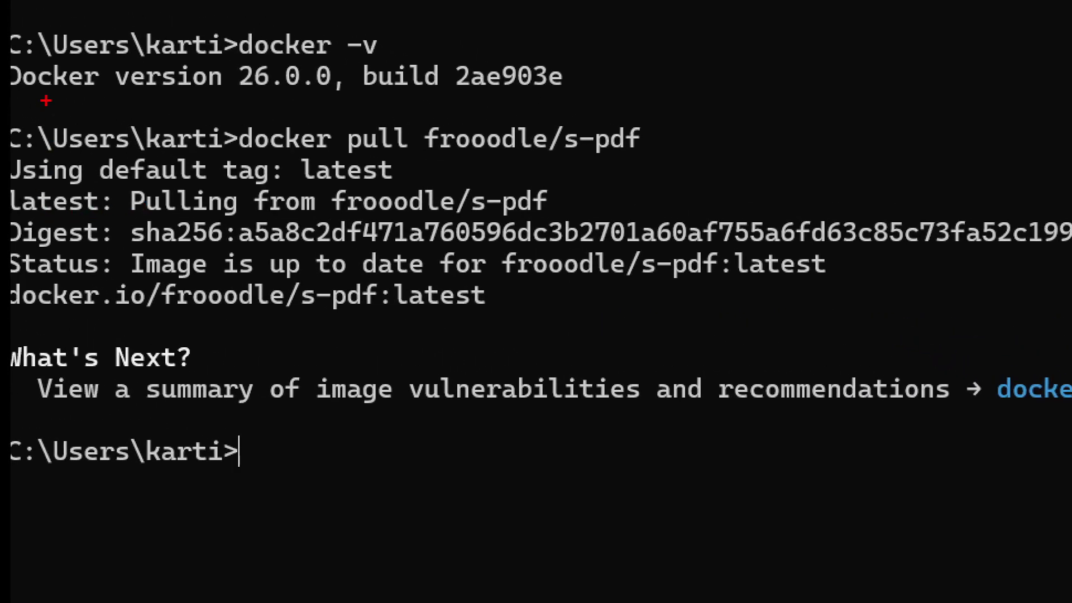
{"action": "left_click_drag", "start_coordinate": [46, 100], "coordinate": [857, 371]}
{"action": "key", "text": "Escape"}
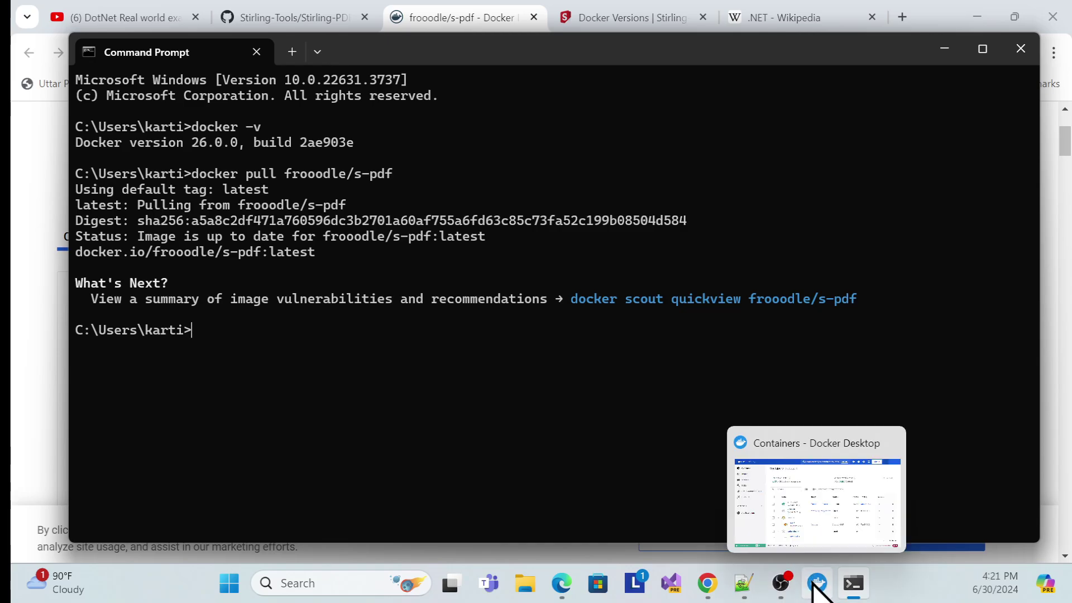
Step: Bring Docker Desktop forward and review the local images list
{"action": "left_click", "coordinate": [815, 521]}
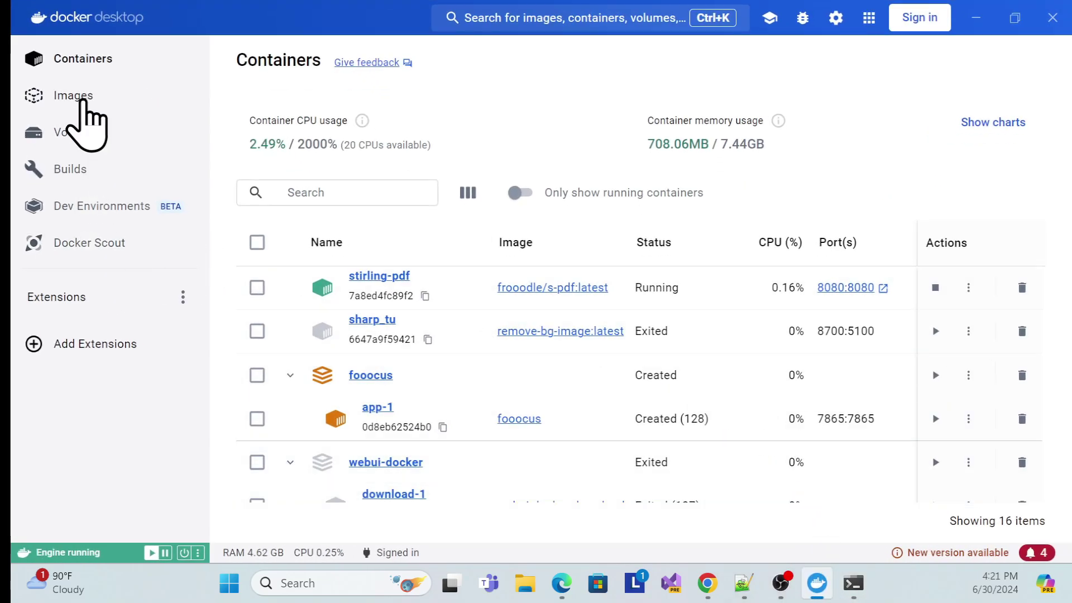
{"action": "left_click", "coordinate": [81, 100]}
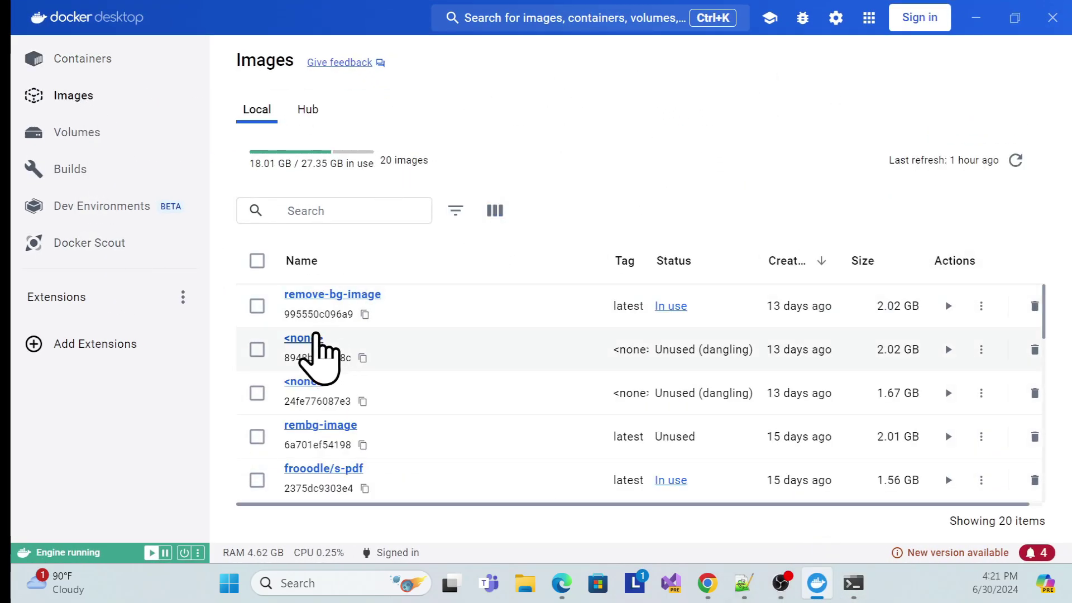
{"action": "scroll", "coordinate": [471, 378], "scroll_direction": "down", "scroll_amount": 3}
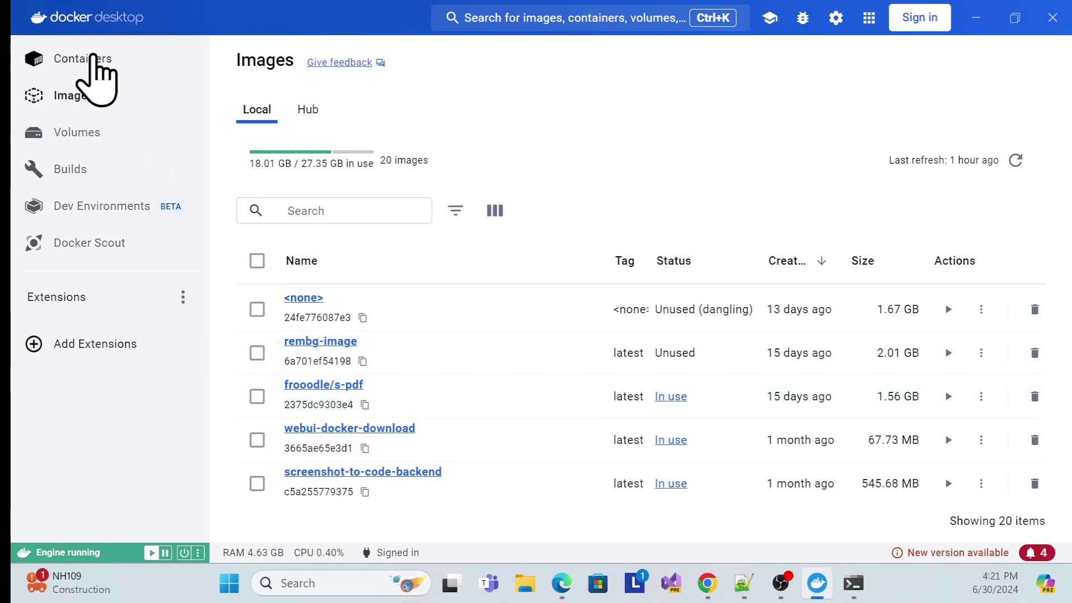
Step: Stop the stirling-pdf container and delete it forever
{"action": "left_click", "coordinate": [81, 59]}
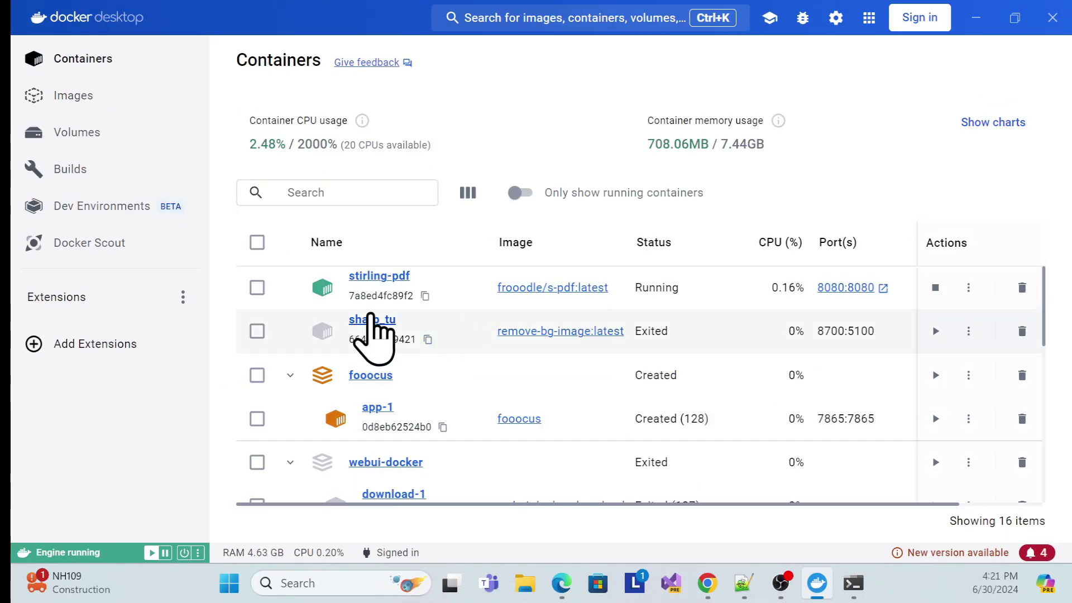
{"action": "left_click", "coordinate": [935, 288]}
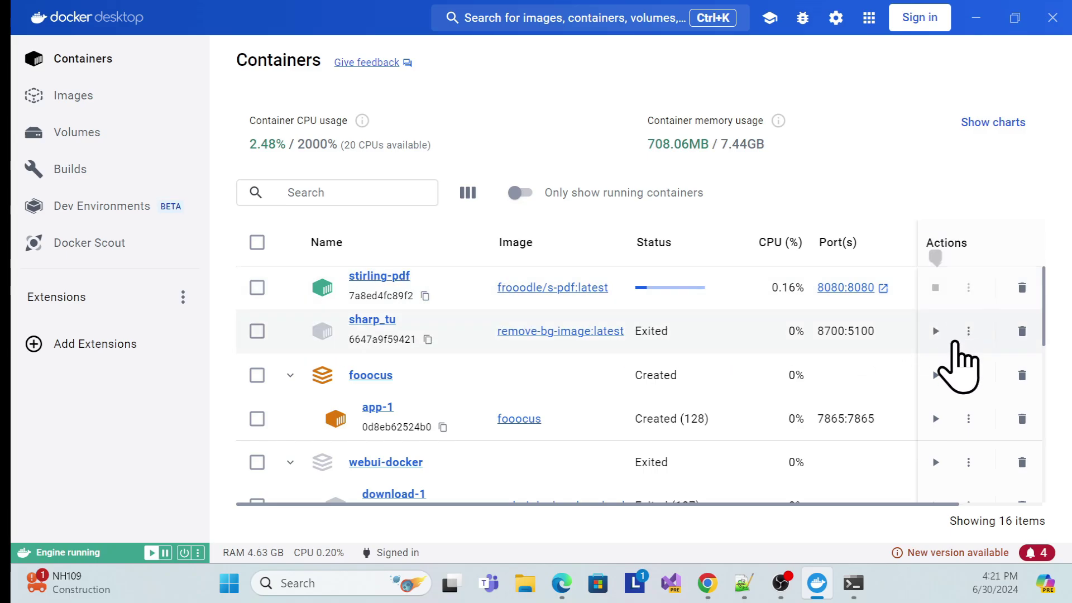
{"action": "left_click", "coordinate": [1022, 288]}
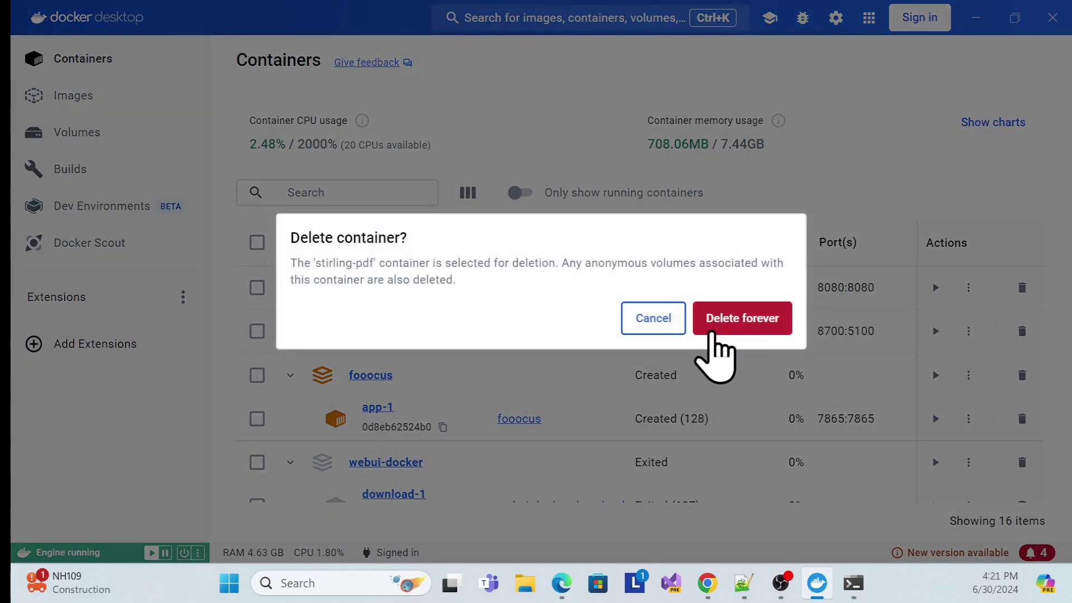
{"action": "left_click", "coordinate": [753, 329]}
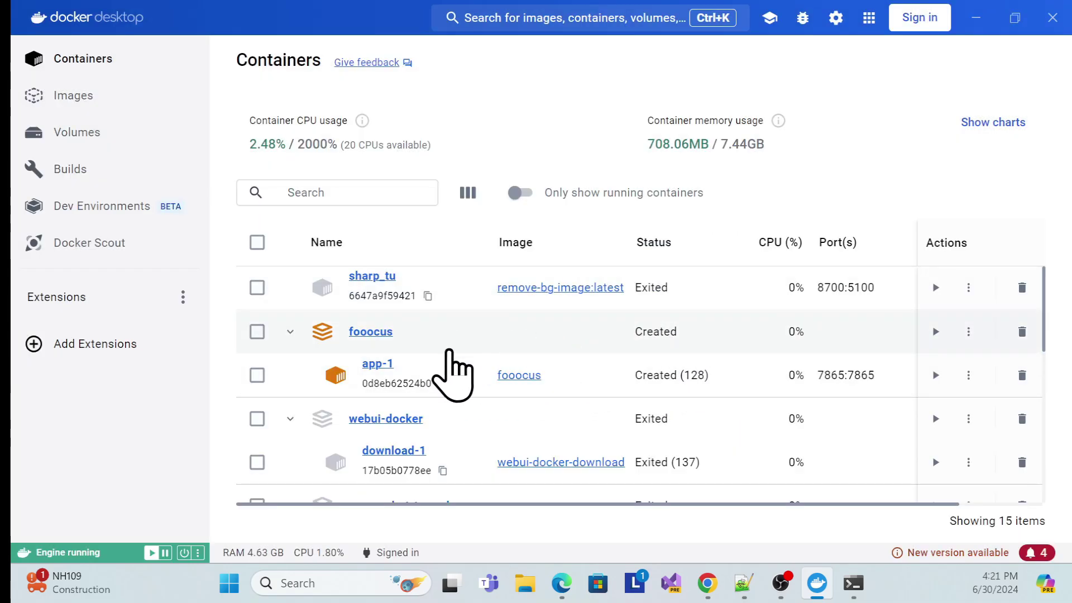
{"action": "scroll", "coordinate": [411, 383], "scroll_direction": "down", "scroll_amount": 5}
{"action": "scroll", "coordinate": [411, 383], "scroll_direction": "up", "scroll_amount": 5}
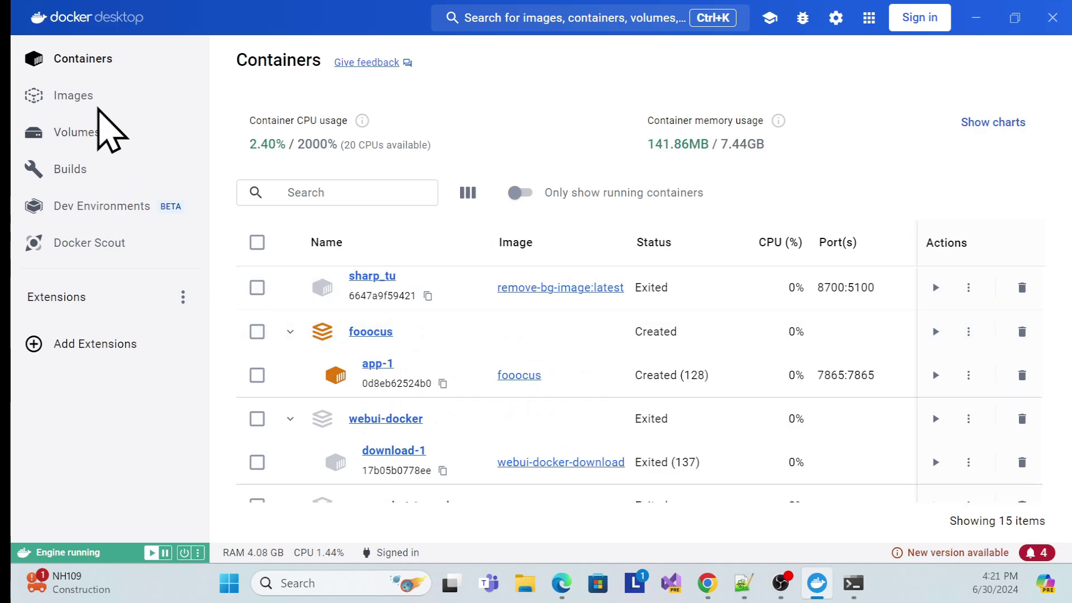
Step: Confirm frooodle/s-pdf latest (1.56 GB) is listed under Images, then minimize Docker Desktop
{"action": "left_click", "coordinate": [75, 96]}
{"action": "scroll", "coordinate": [391, 430], "scroll_direction": "down", "scroll_amount": 3}
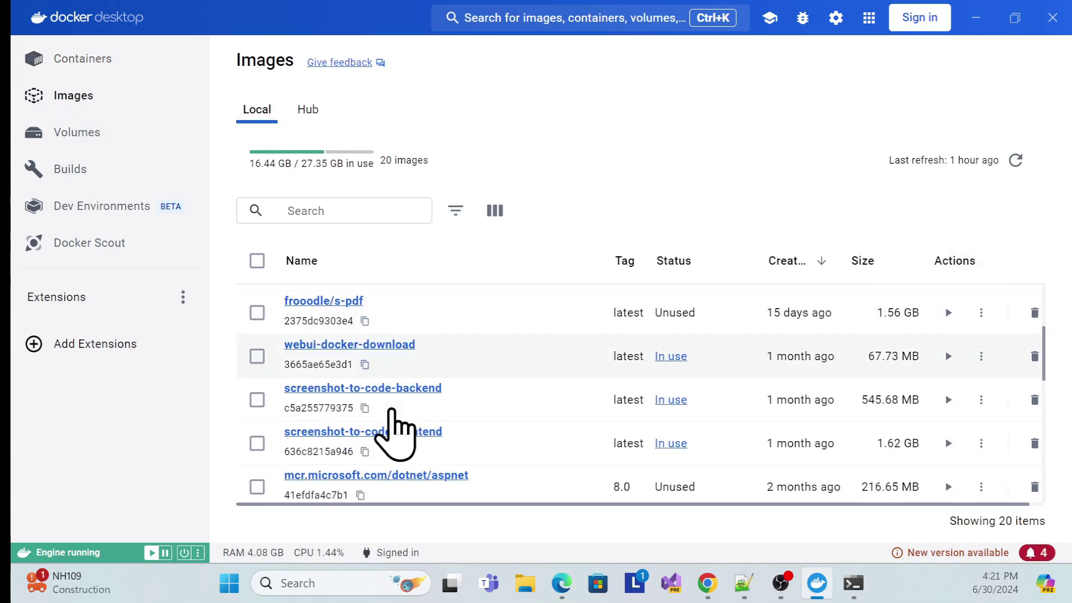
{"action": "scroll", "coordinate": [368, 413], "scroll_direction": "up", "scroll_amount": 3}
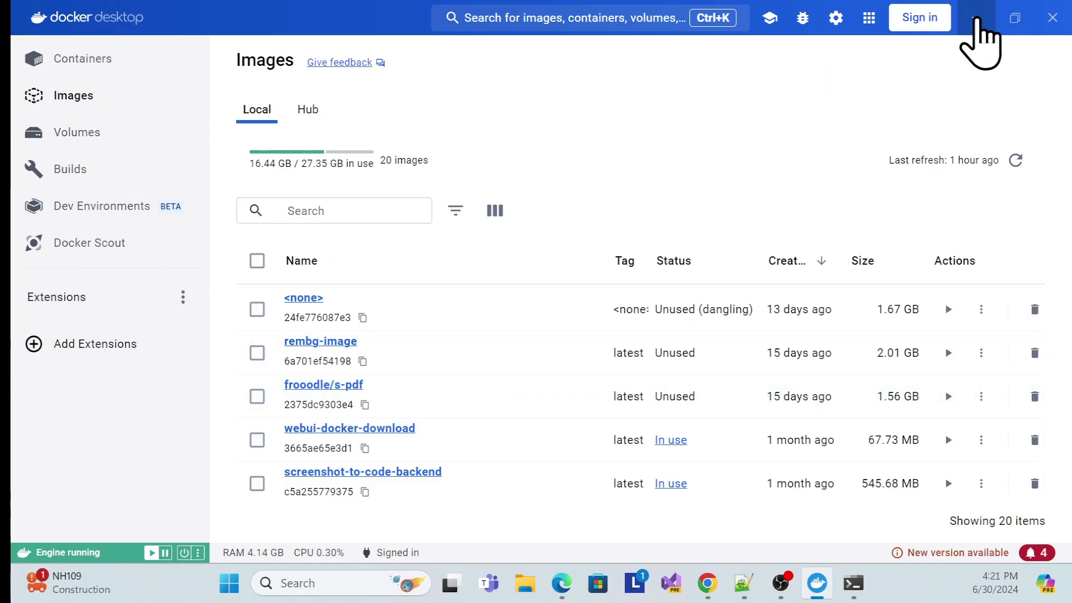
{"action": "left_click", "coordinate": [976, 22]}
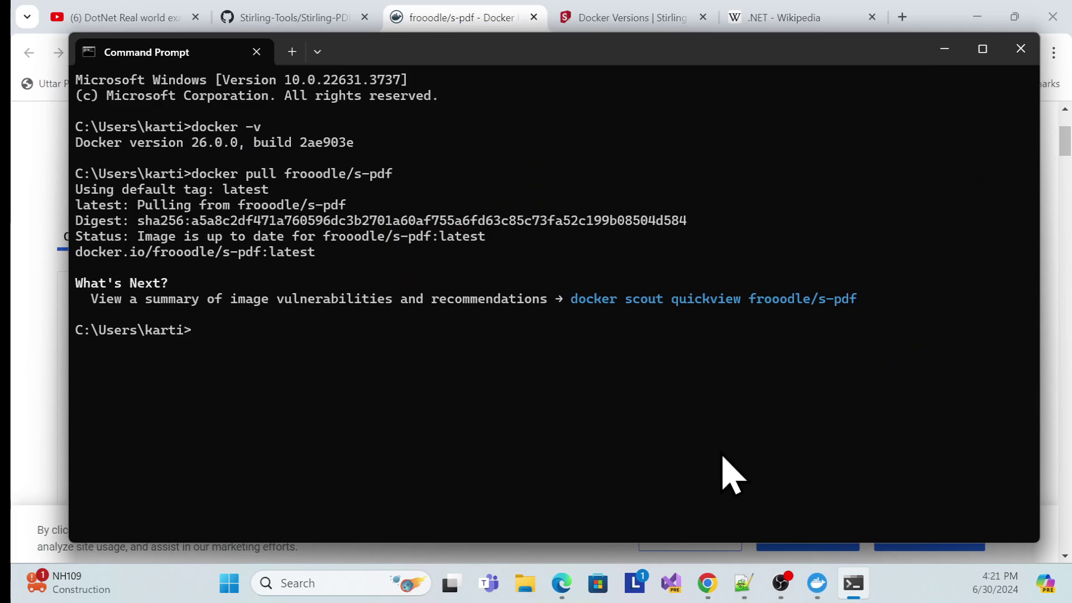
{"action": "left_click", "coordinate": [744, 583]}
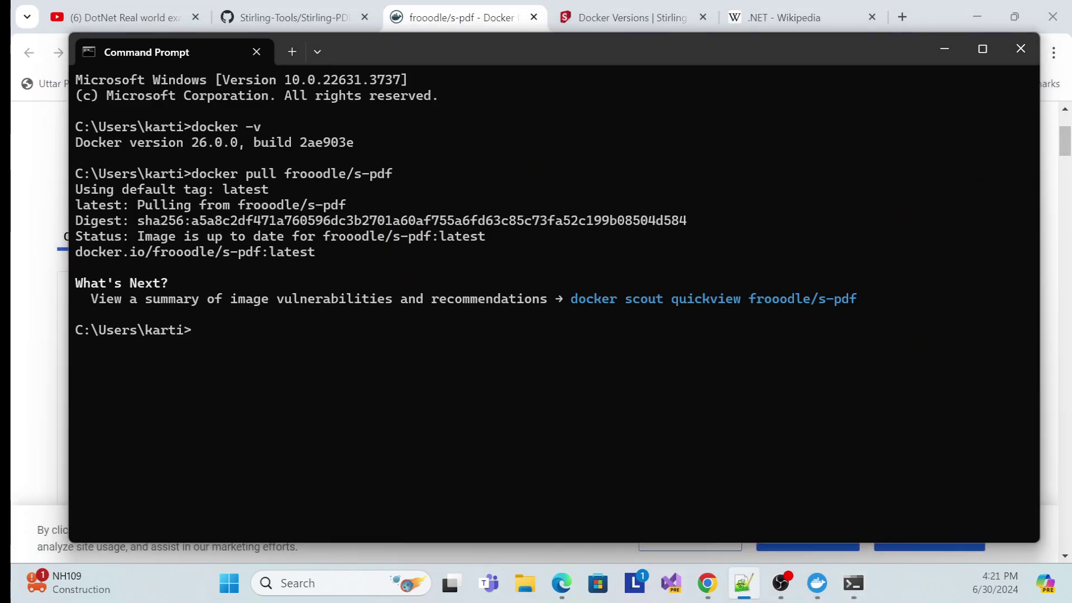
Step: Return to the Stirling-PDF docs and open the Installation Guide page
{"action": "left_click", "coordinate": [637, 21]}
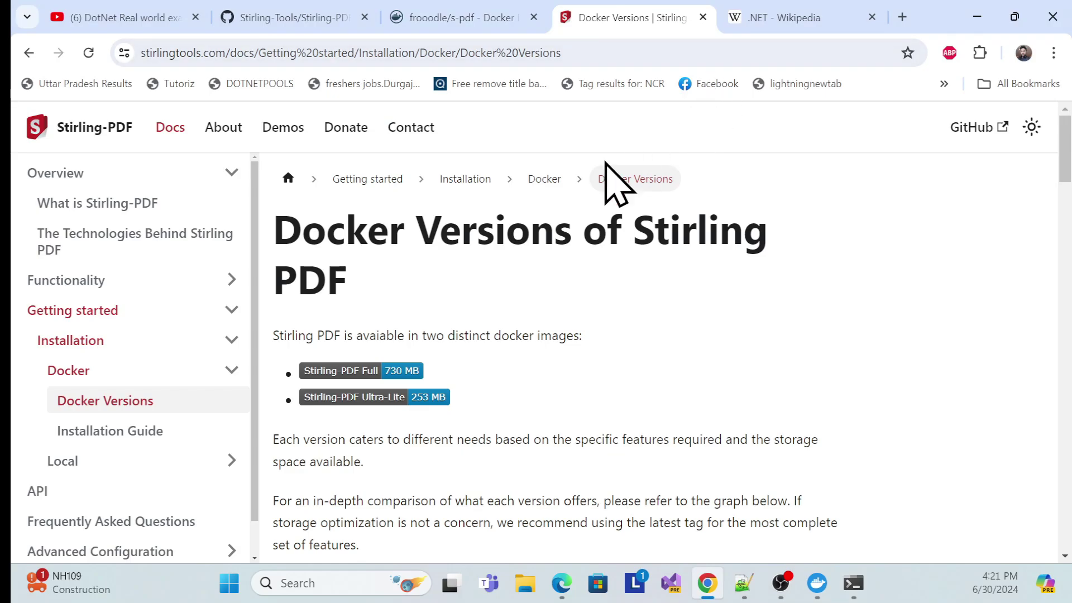
{"action": "scroll", "coordinate": [482, 287], "scroll_direction": "down", "scroll_amount": 6}
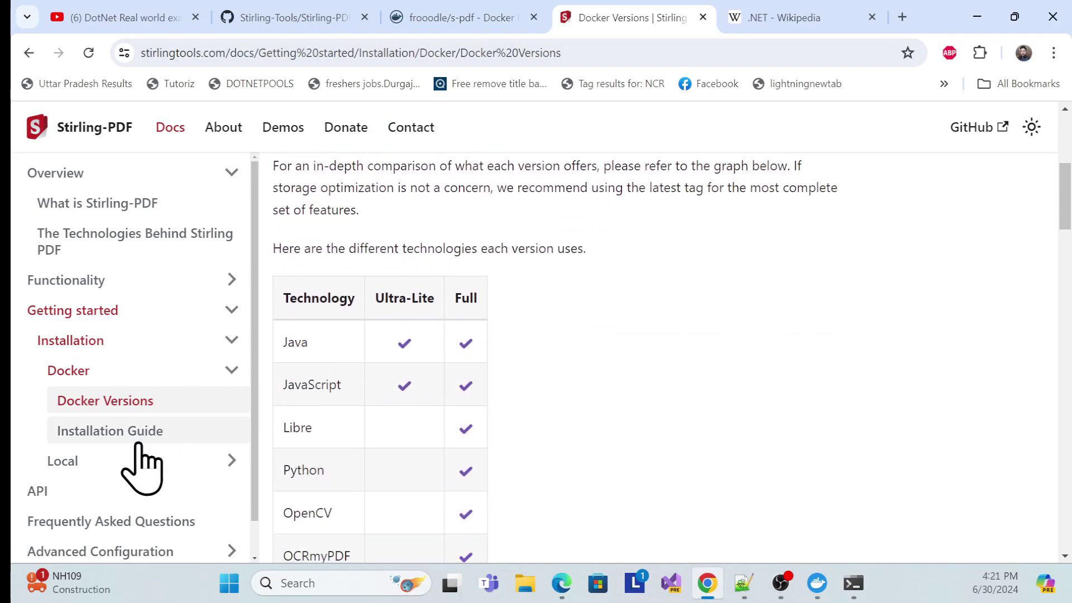
{"action": "left_click", "coordinate": [110, 435]}
{"action": "scroll", "coordinate": [526, 357], "scroll_direction": "down", "scroll_amount": 9}
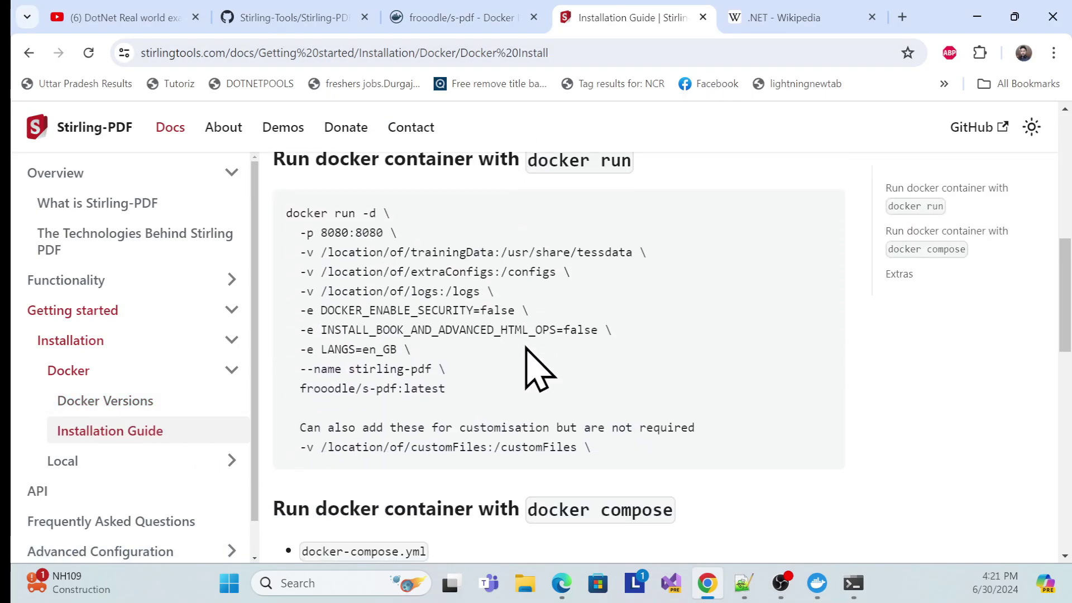
Step: Highlight the docker run command's tessdata volume line and DOCKER_ENABLE_SECURITY=false option
{"action": "left_click_drag", "start_coordinate": [287, 212], "coordinate": [485, 413]}
{"action": "left_click", "coordinate": [536, 362]}
{"action": "left_click_drag", "start_coordinate": [294, 252], "coordinate": [686, 263]}
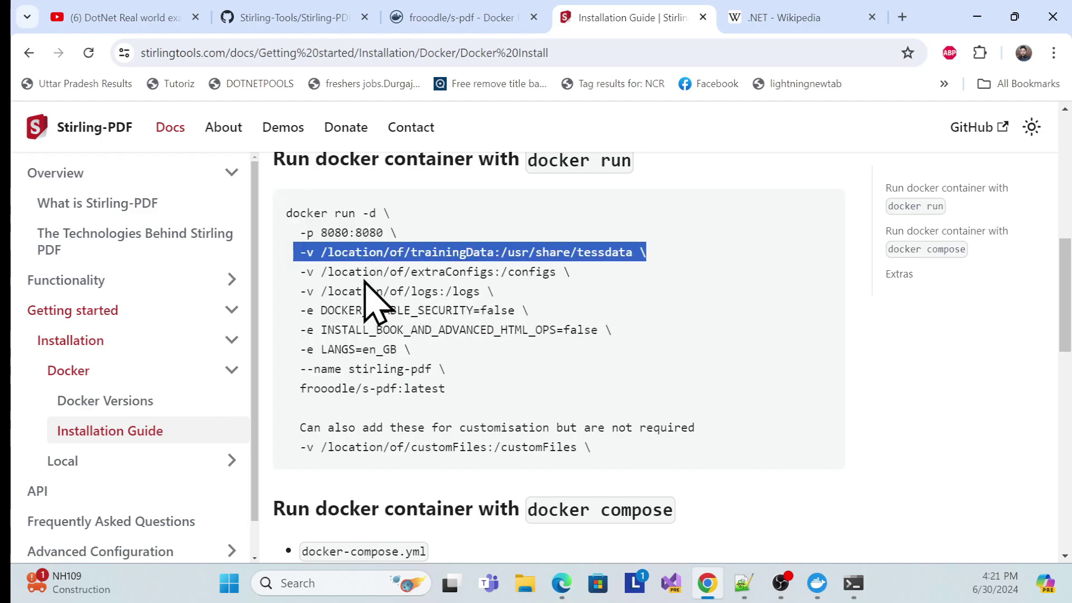
{"action": "left_click_drag", "start_coordinate": [327, 310], "coordinate": [565, 314]}
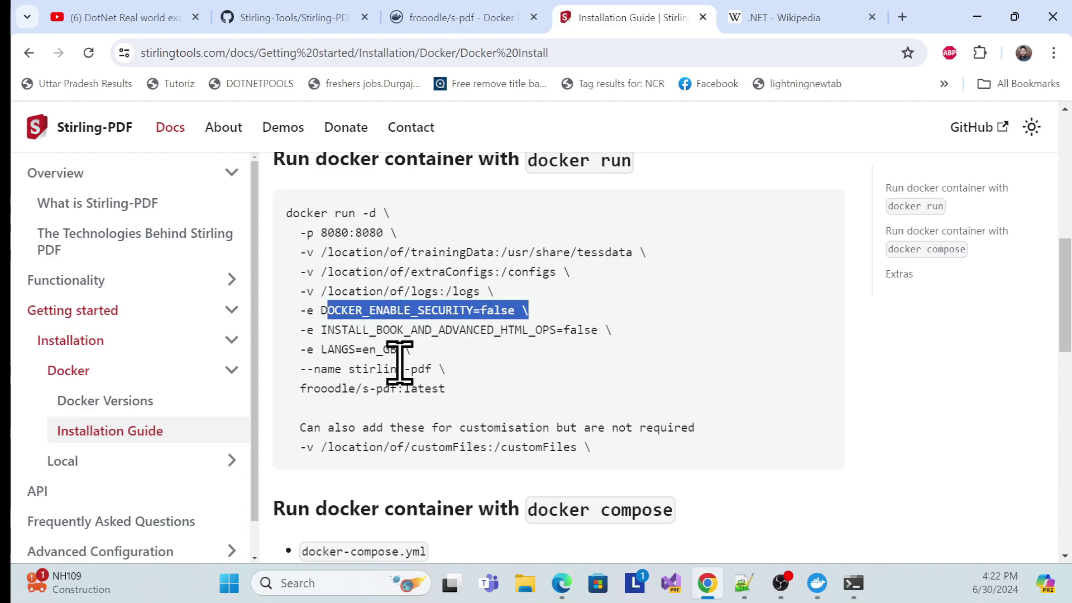
{"action": "left_click", "coordinate": [693, 342]}
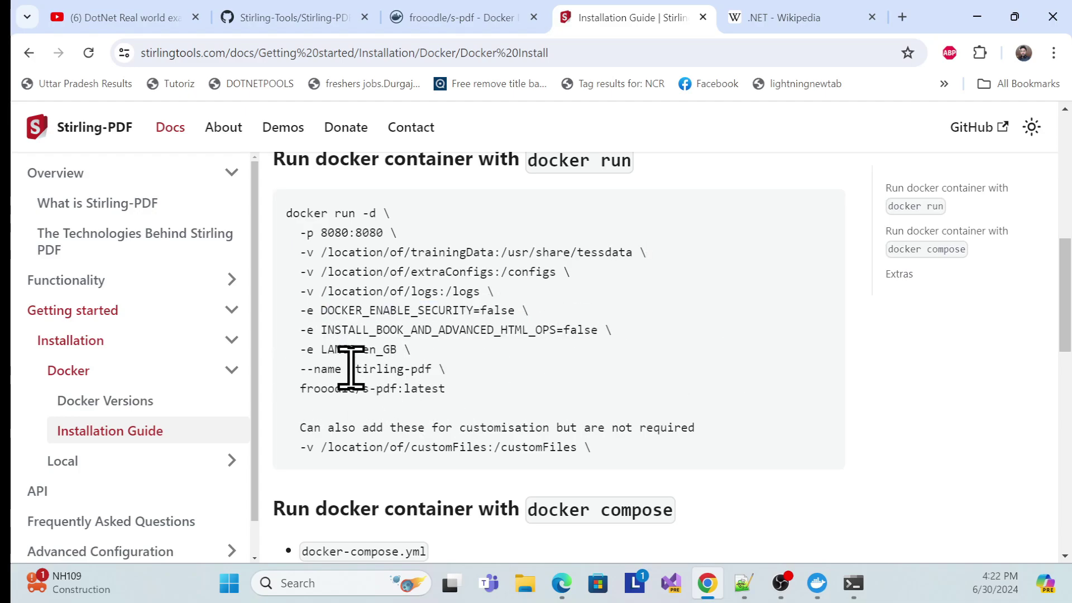
Step: Select the whole docker run command block and bring Notepad++ forward
{"action": "left_click_drag", "start_coordinate": [351, 368], "coordinate": [282, 213]}
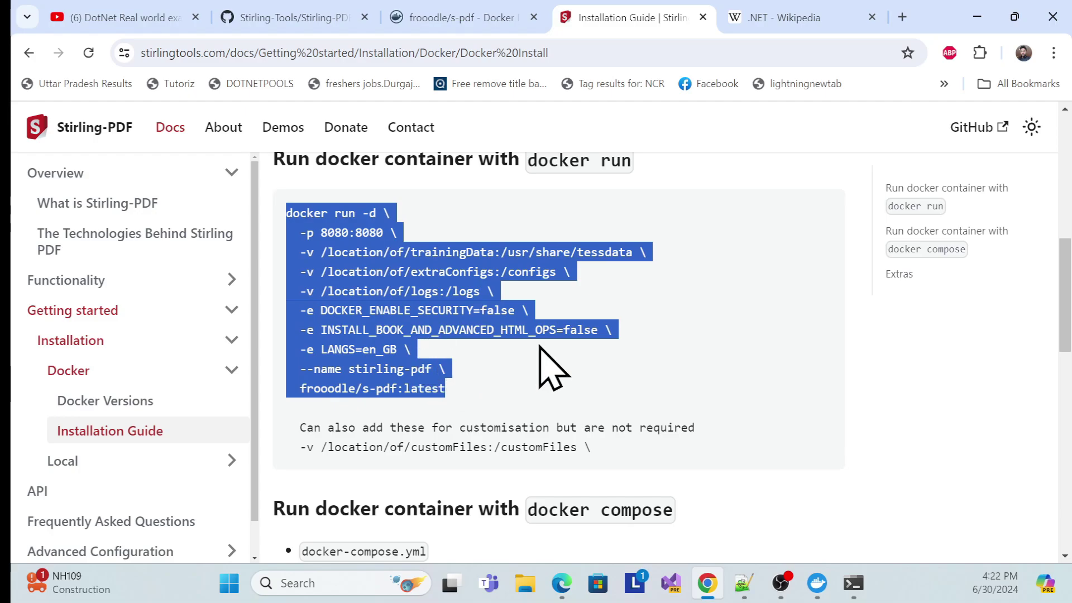
{"action": "left_click", "coordinate": [753, 589]}
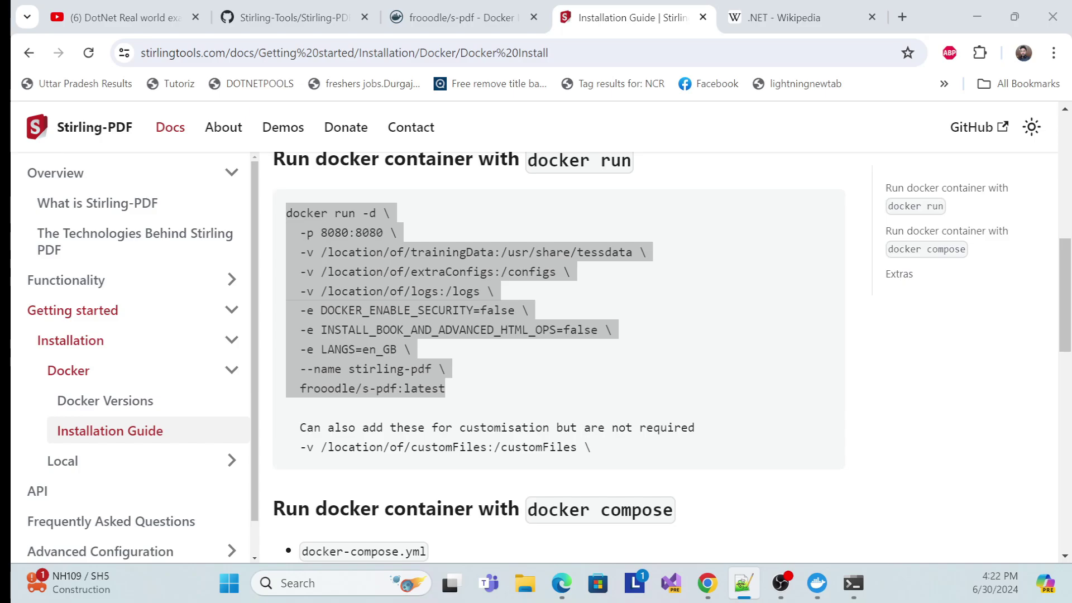
{"action": "key", "text": "alt+Tab"}
Step: Check the stirling-pdf container name and copy the full single-line docker run command on line 1
{"action": "left_click", "coordinate": [761, 105]}
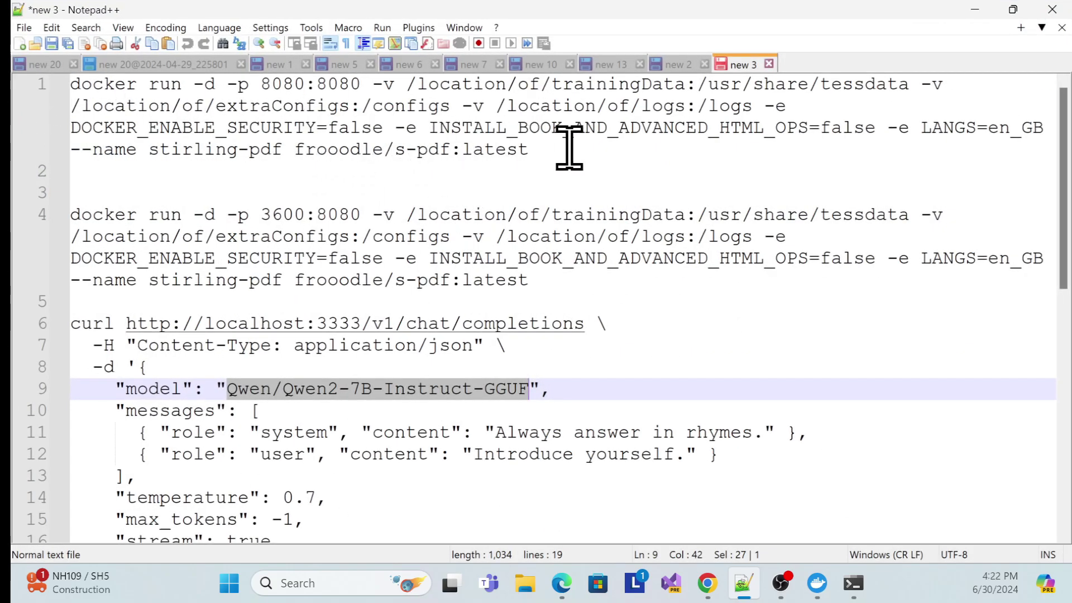
{"action": "left_click_drag", "start_coordinate": [555, 150], "coordinate": [20, 79]}
{"action": "left_click", "coordinate": [475, 149]}
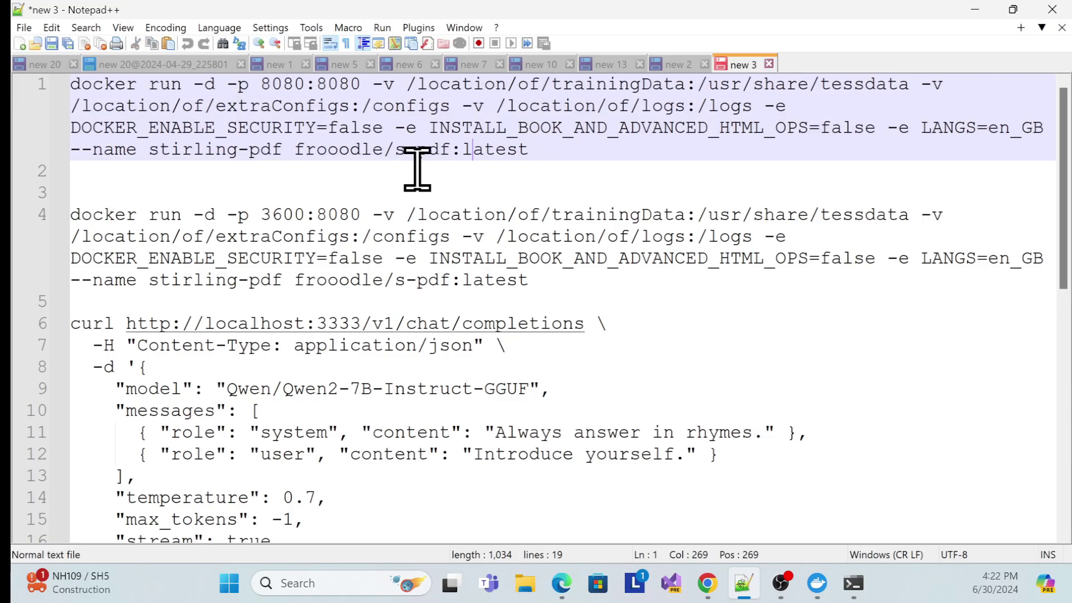
{"action": "double_click", "coordinate": [181, 150]}
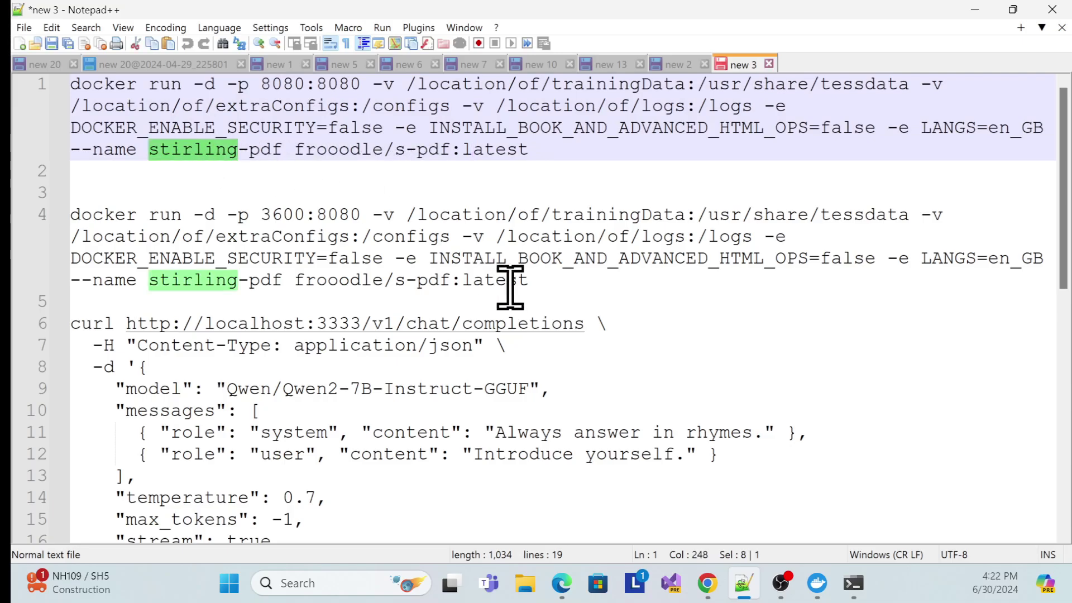
{"action": "key", "text": "Left"}
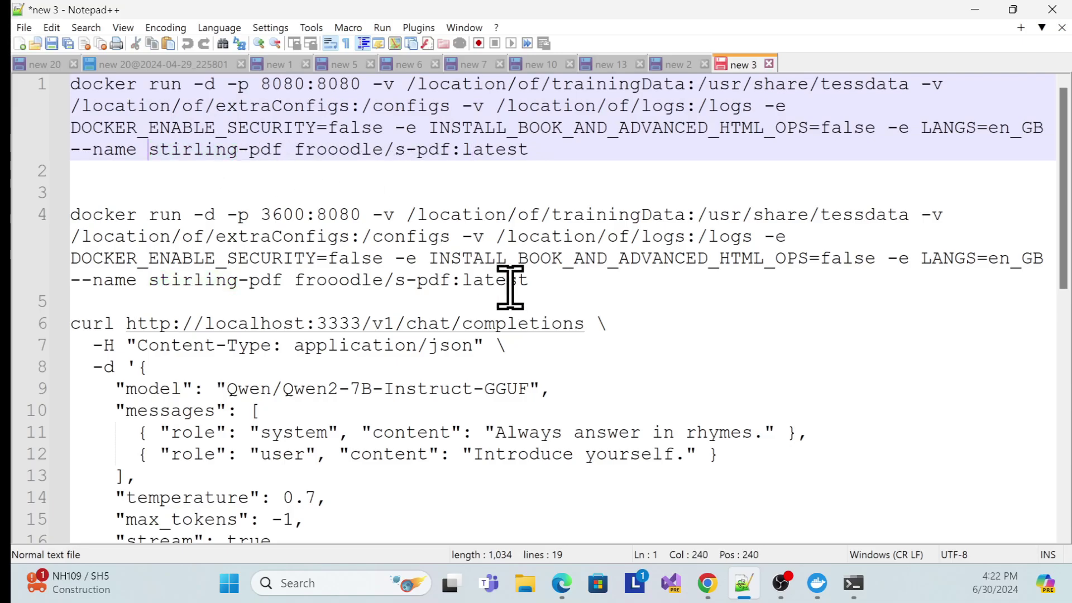
{"action": "key", "text": "shift+Right"}
{"action": "key", "text": "shift+Right"}
{"action": "key", "text": "shift+Right"}
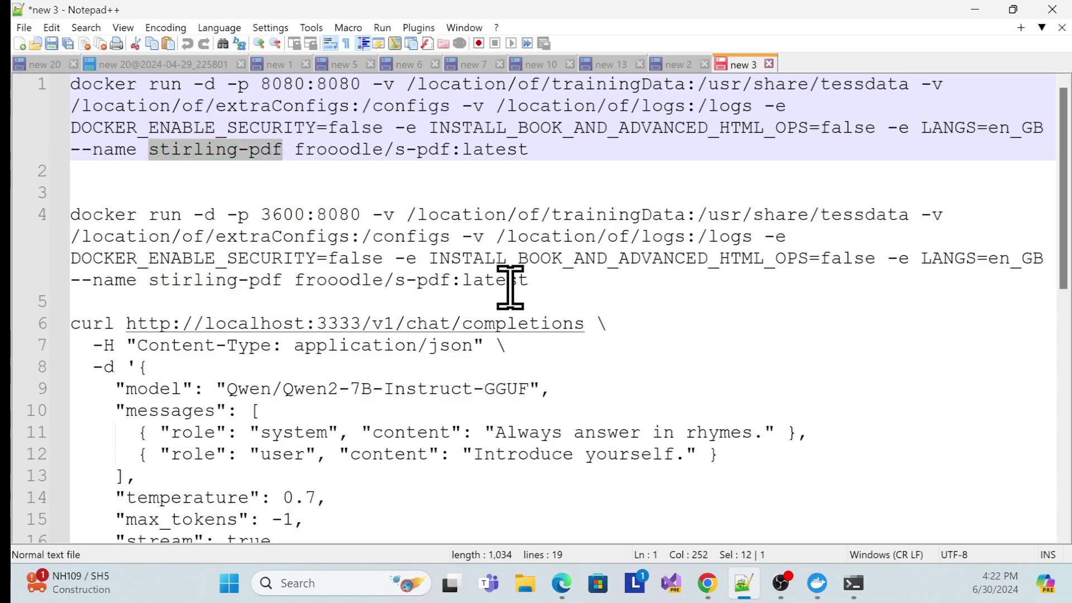
{"action": "left_click_drag", "start_coordinate": [565, 156], "coordinate": [12, 54]}
{"action": "key", "text": "ctrl+c"}
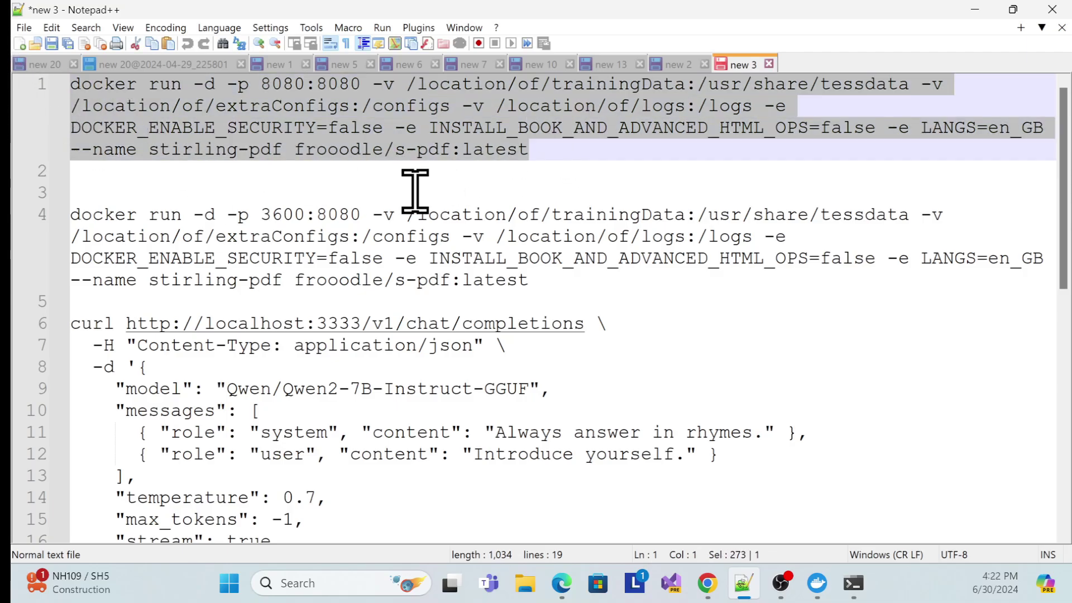
{"action": "left_click", "coordinate": [976, 10]}
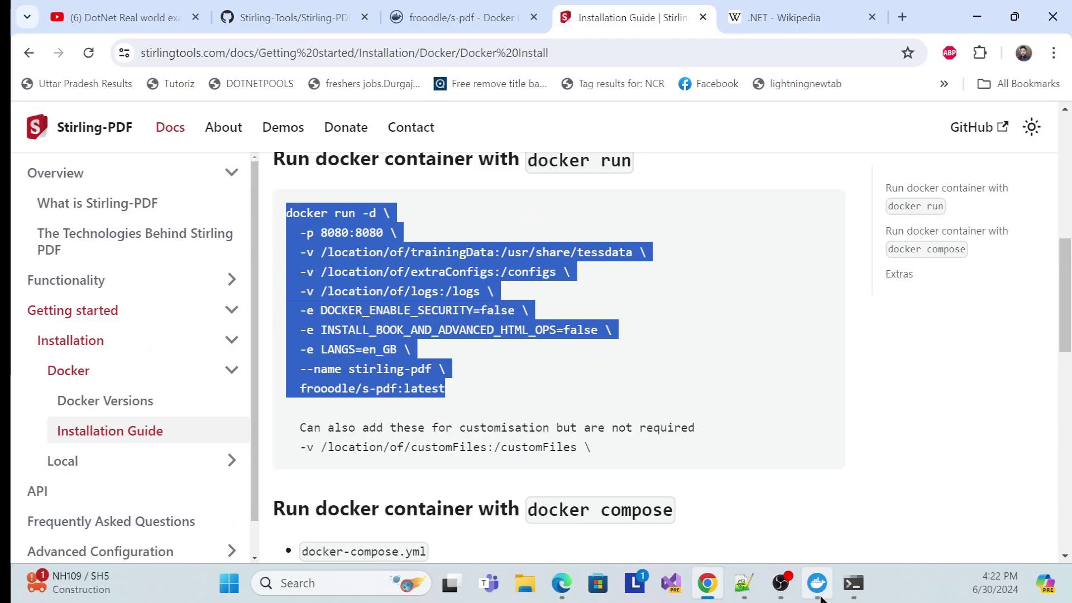
Step: Paste and run the stirling-pdf docker run command on port 8080:8080, then list containers with docker ps
{"action": "left_click", "coordinate": [840, 578]}
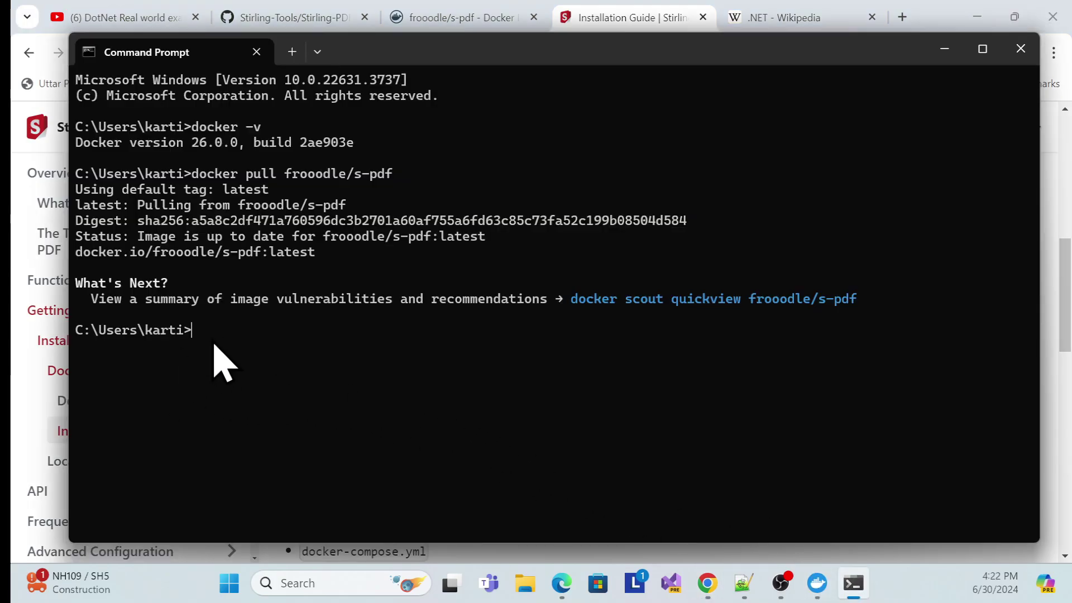
{"action": "key", "text": "ctrl+v"}
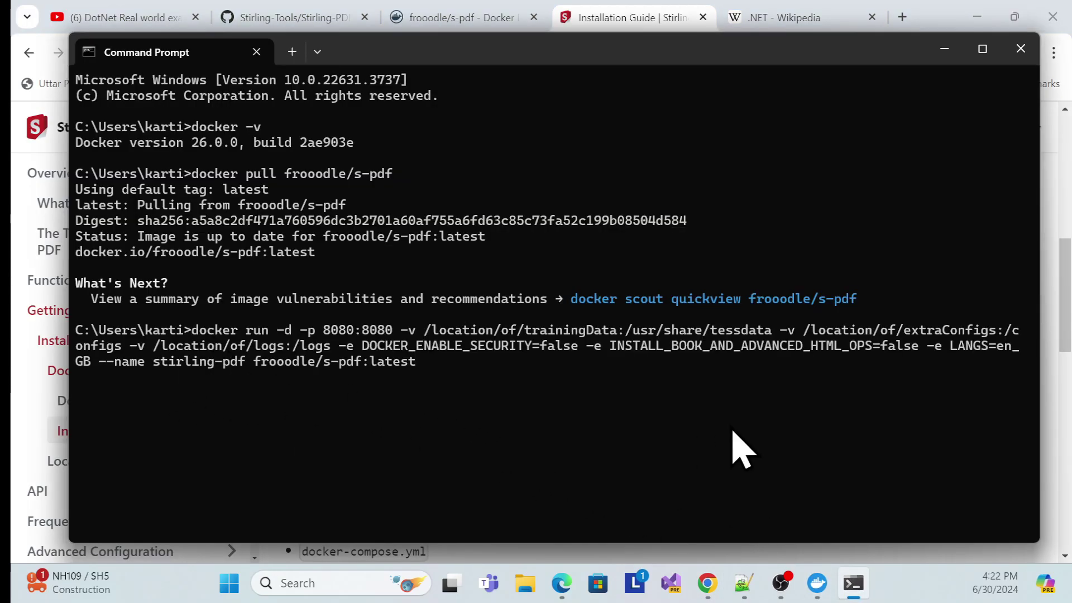
{"action": "key", "text": "Return"}
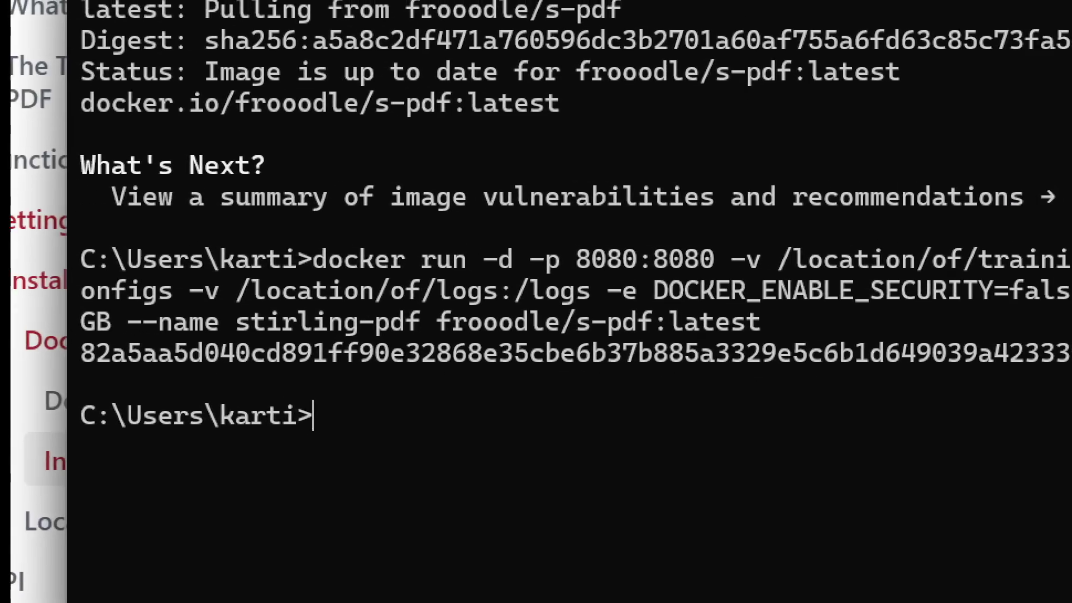
{"action": "mouse_move", "coordinate": [76, 334]}
{"action": "left_mouse_down"}
{"action": "mouse_move", "coordinate": [514, 374]}
{"action": "mouse_move", "coordinate": [1034, 374]}
{"action": "left_mouse_up"}
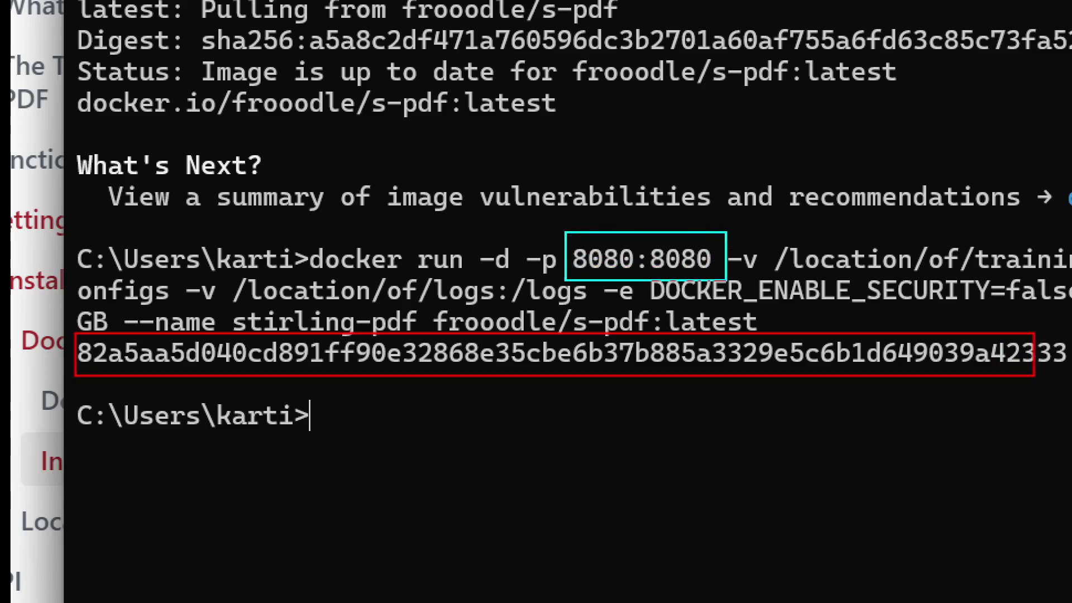
{"action": "left_click_drag", "start_coordinate": [726, 281], "coordinate": [727, 281]}
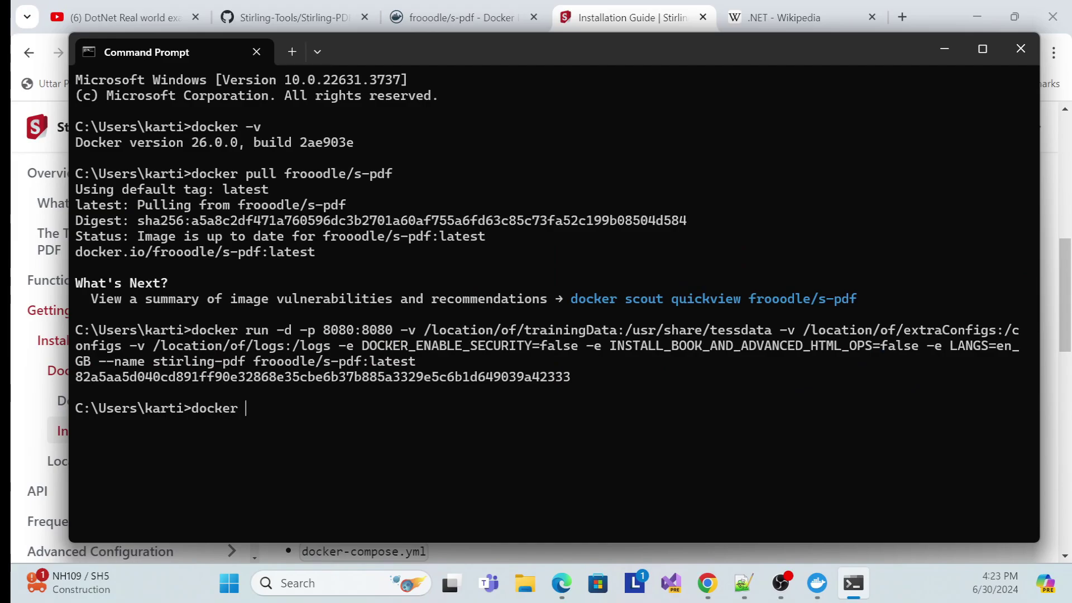
{"action": "key", "text": "Return"}
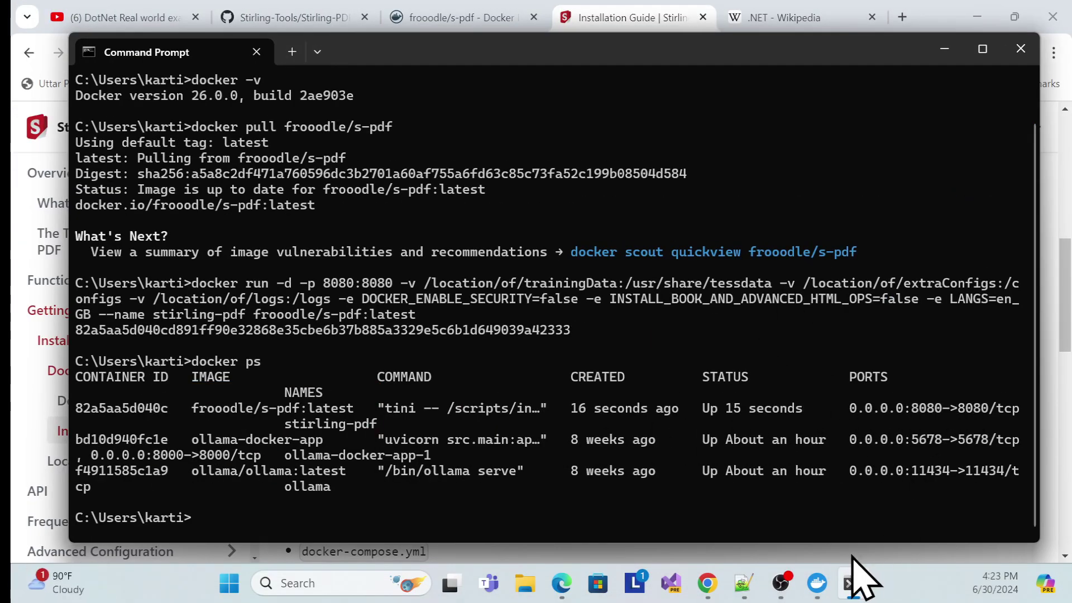
Step: Bring up Docker Desktop's Containers list showing stirling-pdf running
{"action": "mouse_move", "coordinate": [821, 586]}
{"action": "left_click", "coordinate": [826, 520]}
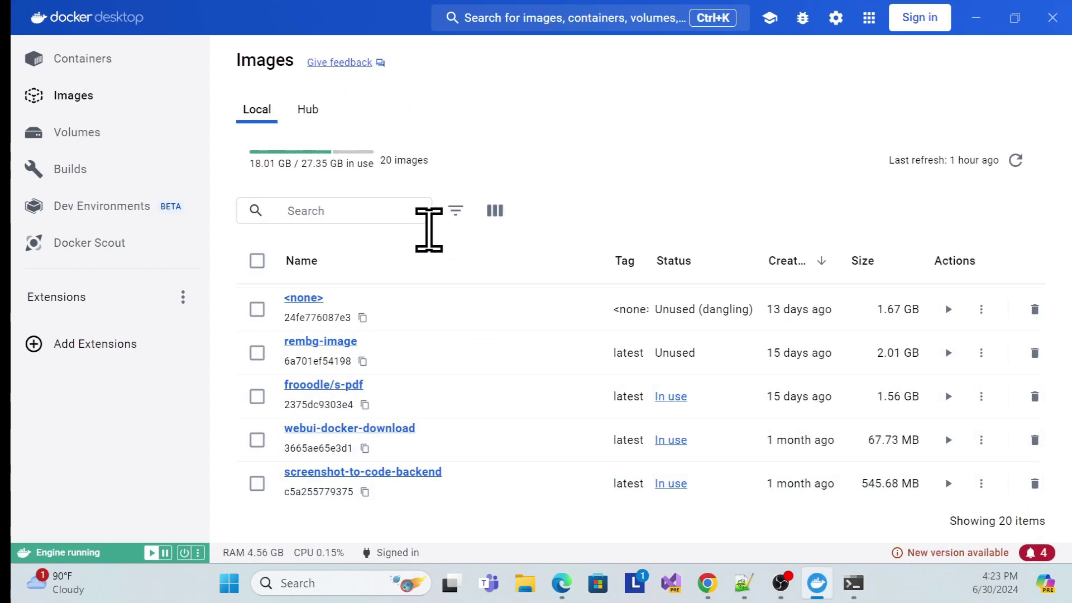
{"action": "left_click", "coordinate": [82, 59]}
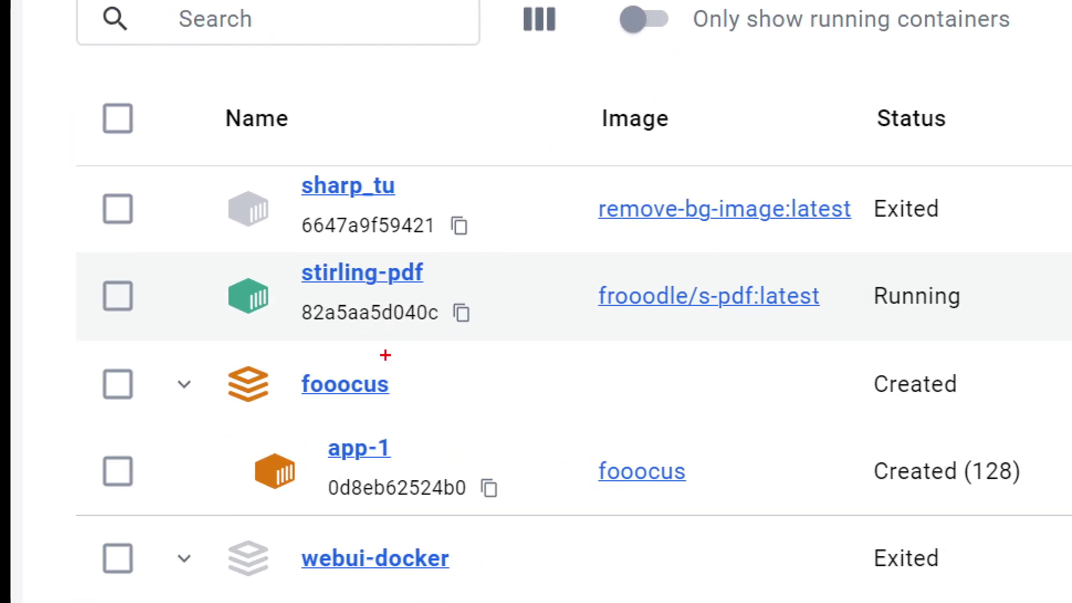
{"action": "mouse_move", "coordinate": [220, 244]}
{"action": "left_mouse_down"}
{"action": "mouse_move", "coordinate": [658, 337]}
{"action": "mouse_move", "coordinate": [1045, 340]}
{"action": "left_mouse_up"}
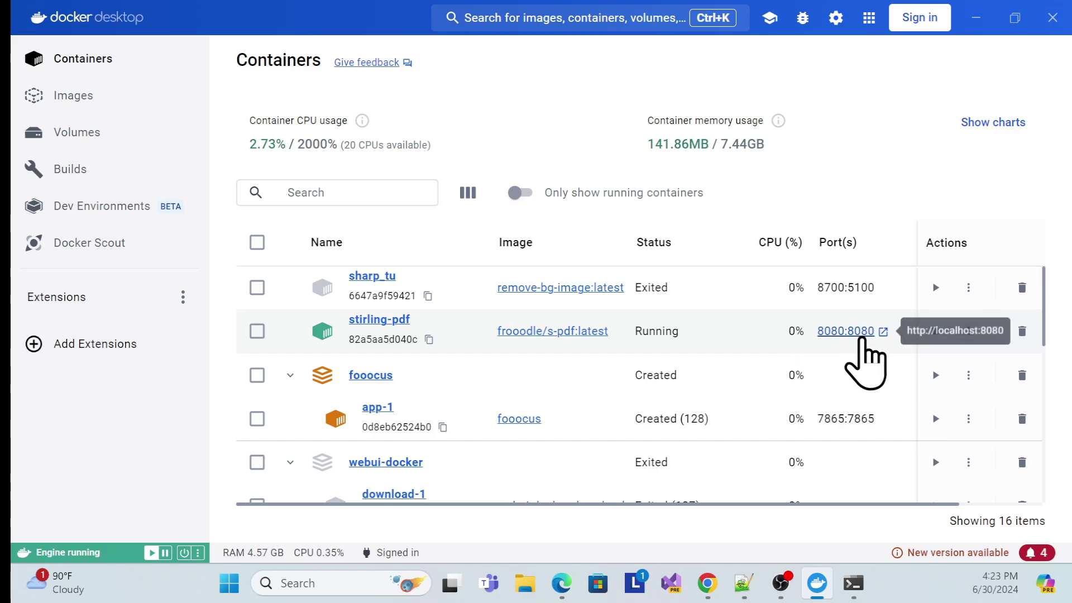
{"action": "left_click", "coordinate": [379, 320]}
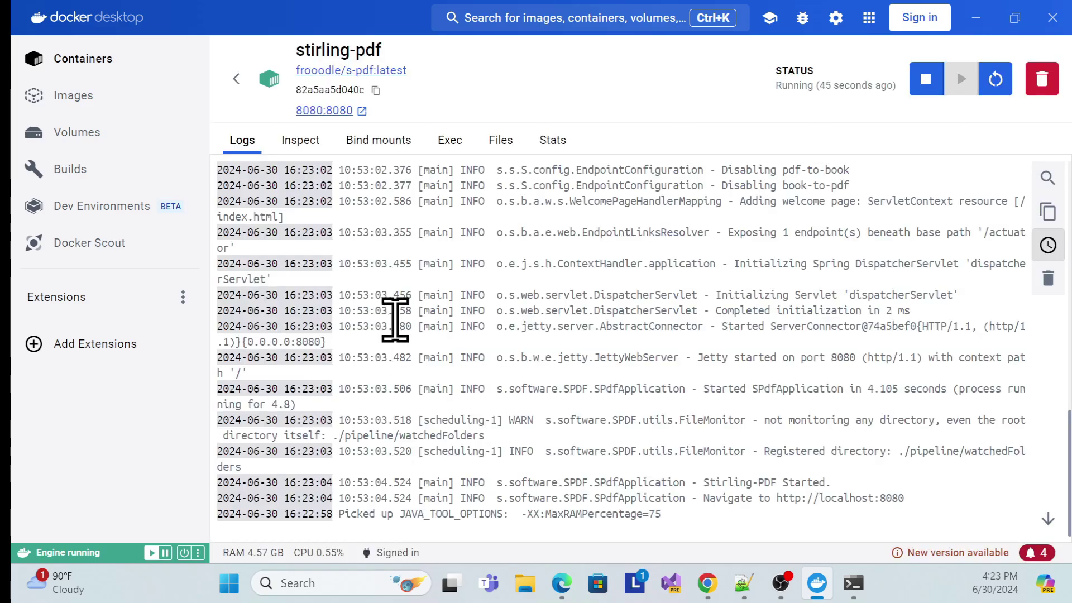
{"action": "scroll", "coordinate": [584, 268], "scroll_direction": "up", "scroll_amount": 15}
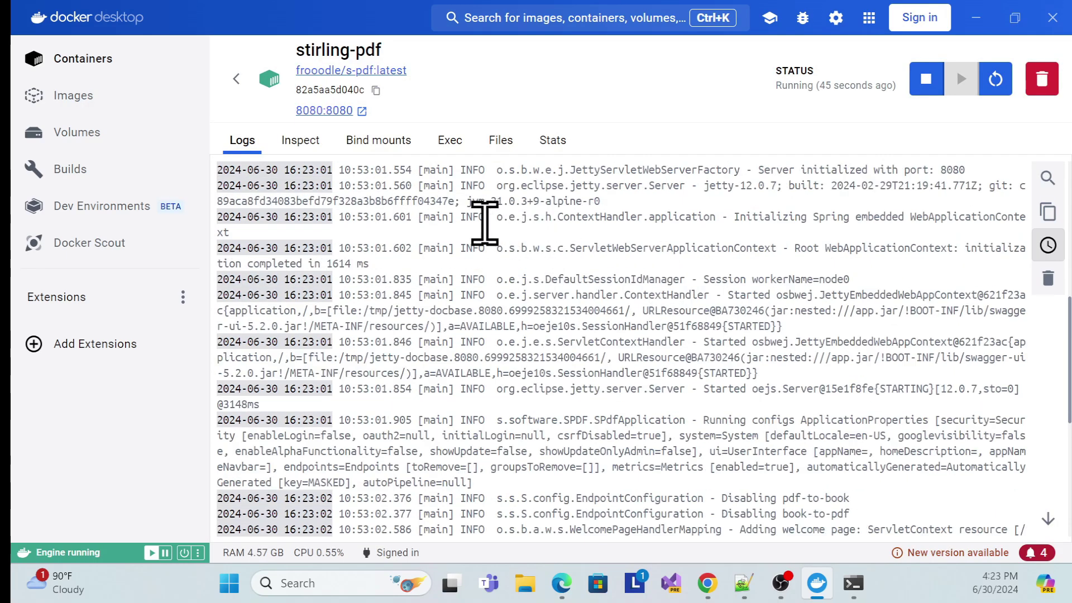
{"action": "scroll", "coordinate": [426, 211], "scroll_direction": "down", "scroll_amount": 6}
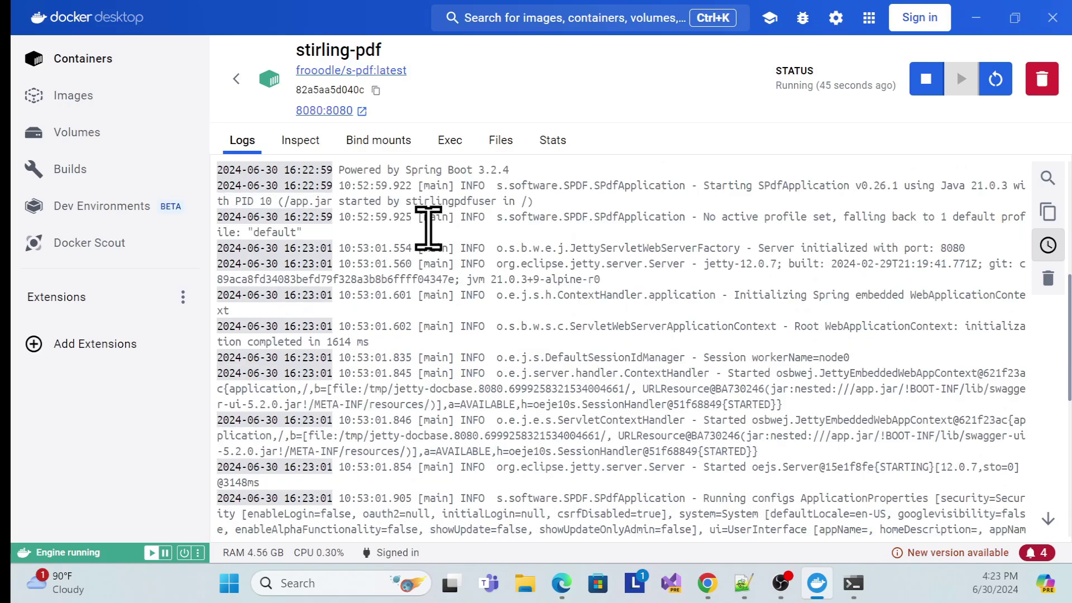
{"action": "scroll", "coordinate": [426, 210], "scroll_direction": "up", "scroll_amount": 3}
{"action": "left_click_drag", "start_coordinate": [343, 255], "coordinate": [819, 335]}
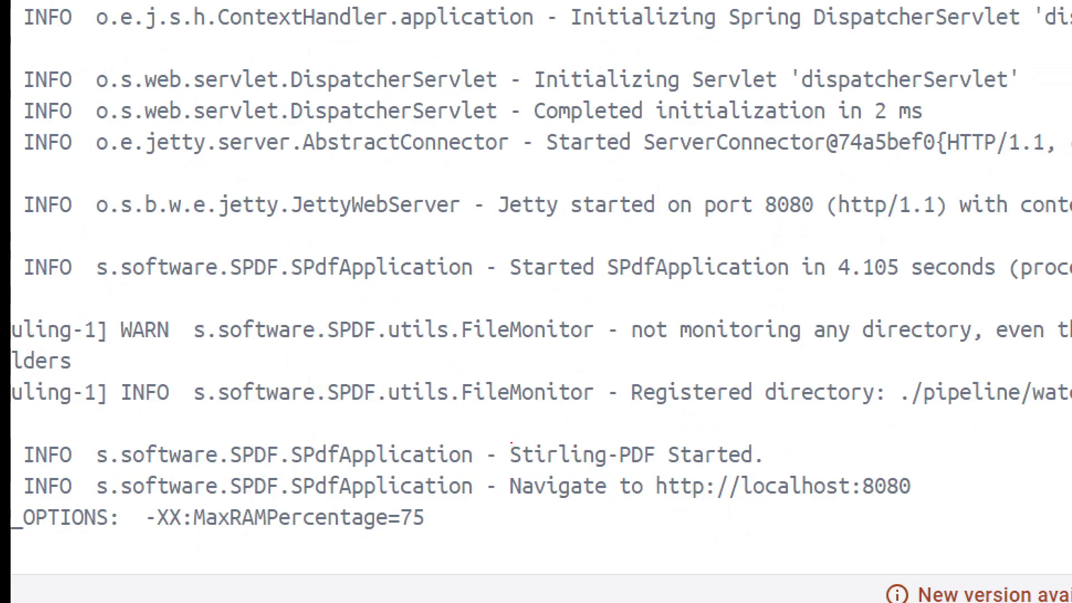
{"action": "left_click_drag", "start_coordinate": [511, 442], "coordinate": [972, 525]}
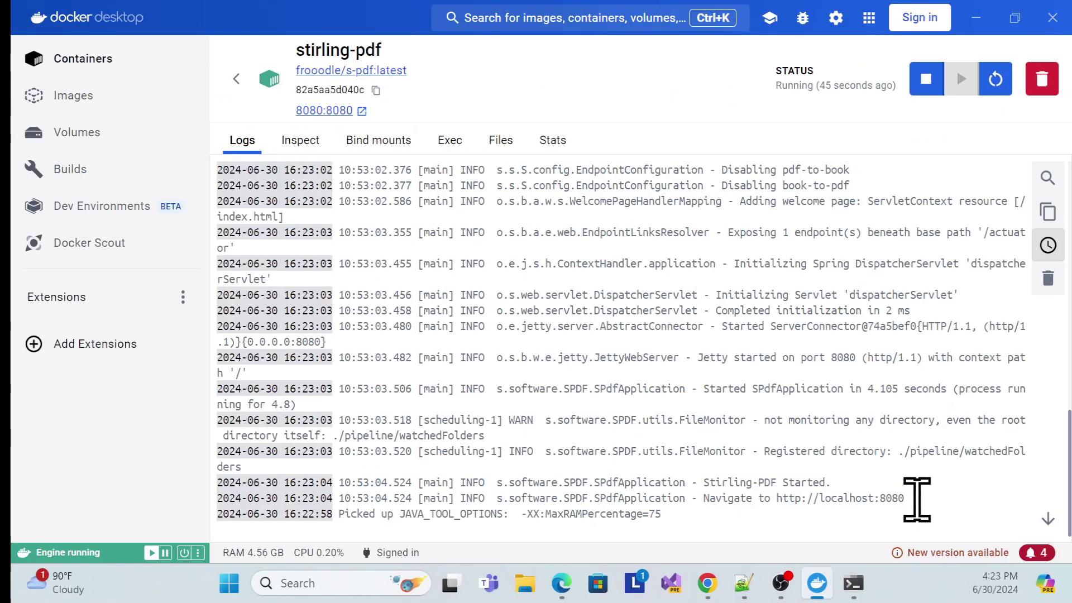
{"action": "left_click_drag", "start_coordinate": [935, 484], "coordinate": [681, 484]}
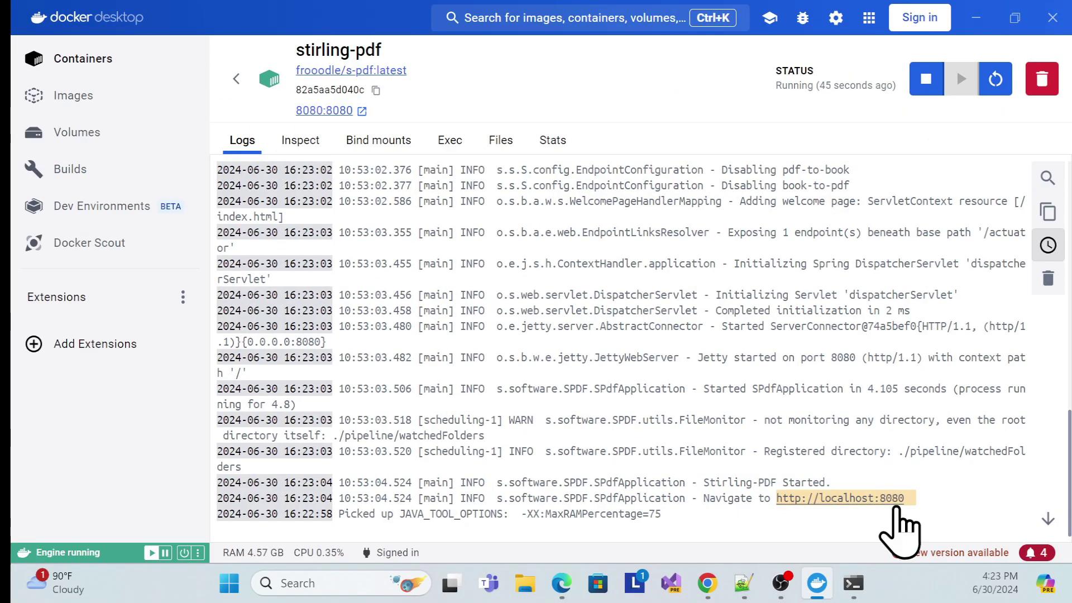
{"action": "left_click", "coordinate": [90, 59]}
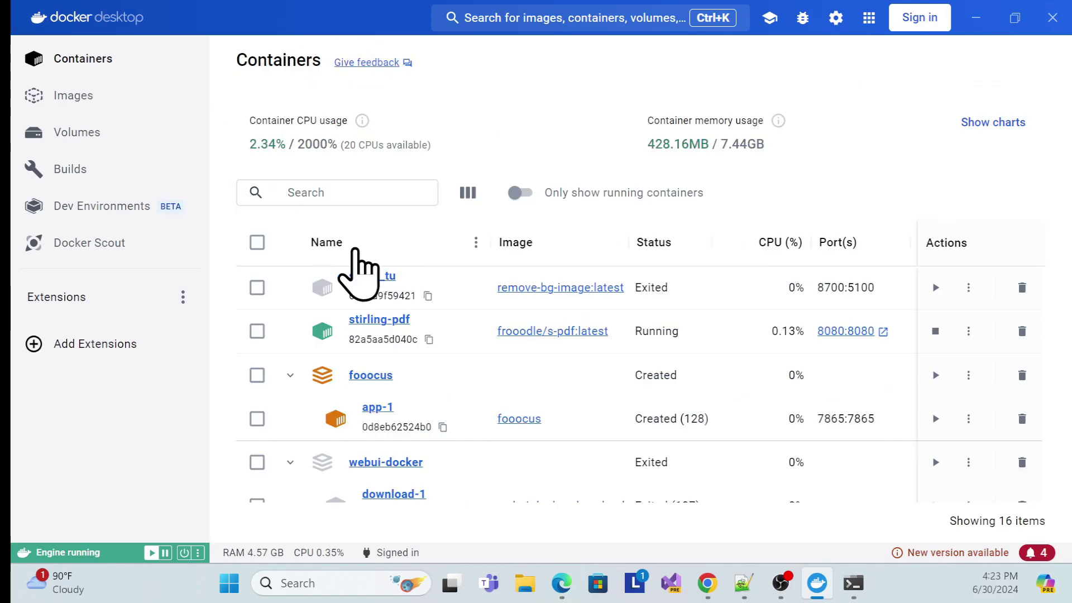
Step: Load Stirling PDF at localhost:8080 and scroll its tool grid to the View & Edit column
{"action": "left_click", "coordinate": [857, 354]}
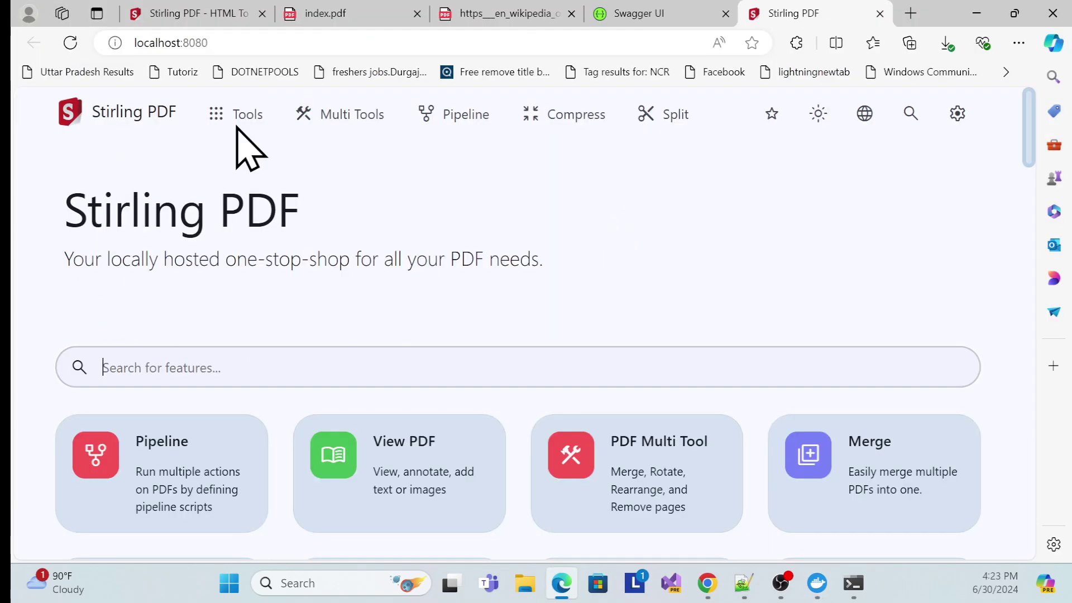
{"action": "left_click", "coordinate": [247, 113]}
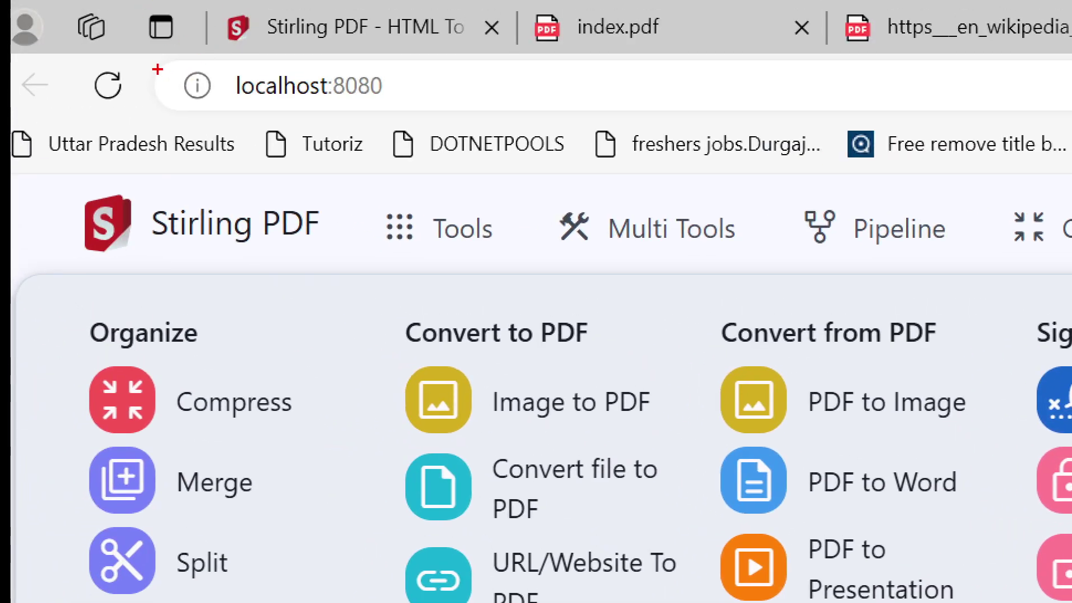
{"action": "left_click_drag", "start_coordinate": [156, 69], "coordinate": [441, 112]}
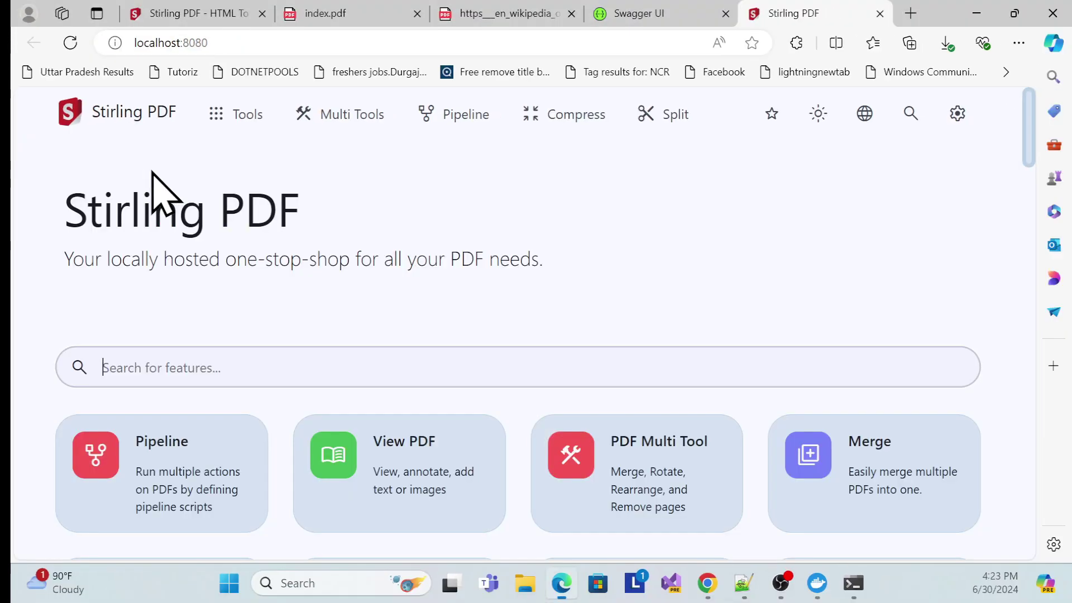
{"action": "left_click", "coordinate": [441, 229]}
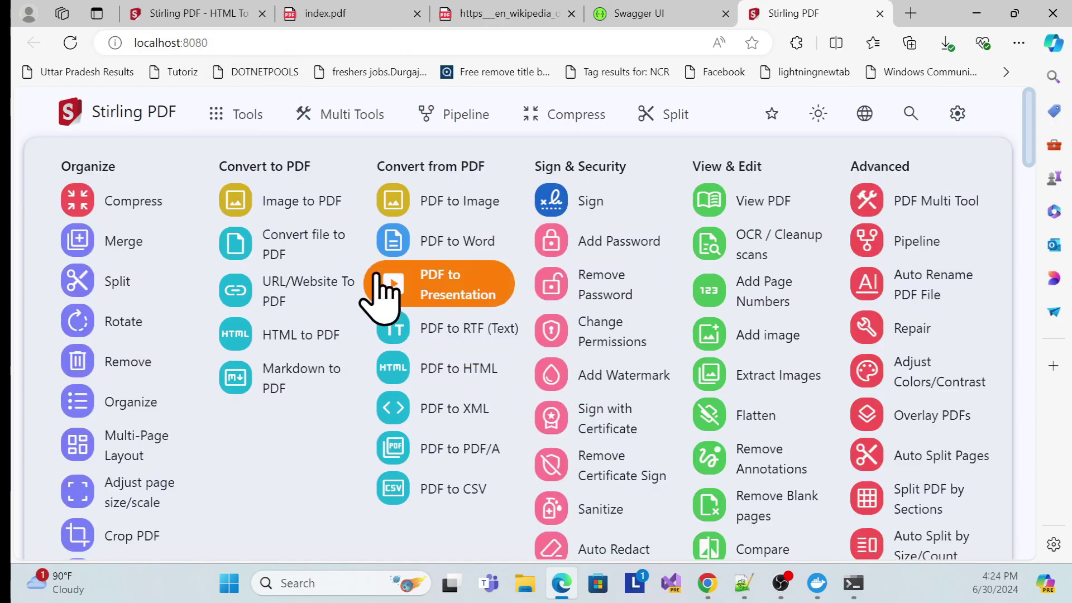
{"action": "scroll", "coordinate": [323, 430], "scroll_direction": "down", "scroll_amount": 1}
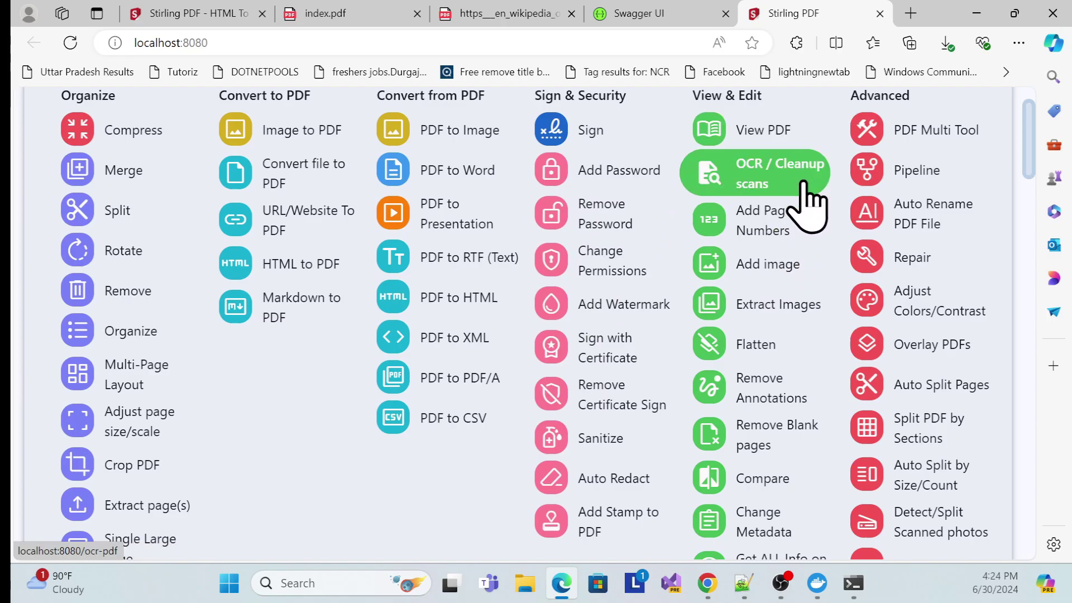
Step: In the Add Image tool, load the invoice lenovo 130 wireless mouse PDF
{"action": "left_click", "coordinate": [762, 274]}
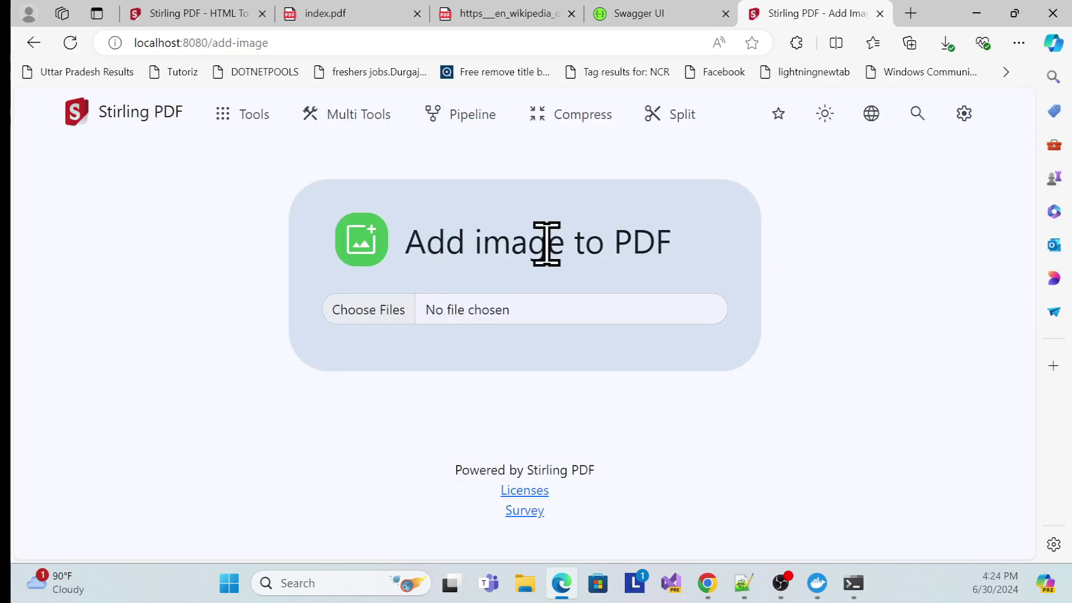
{"action": "left_click", "coordinate": [476, 297]}
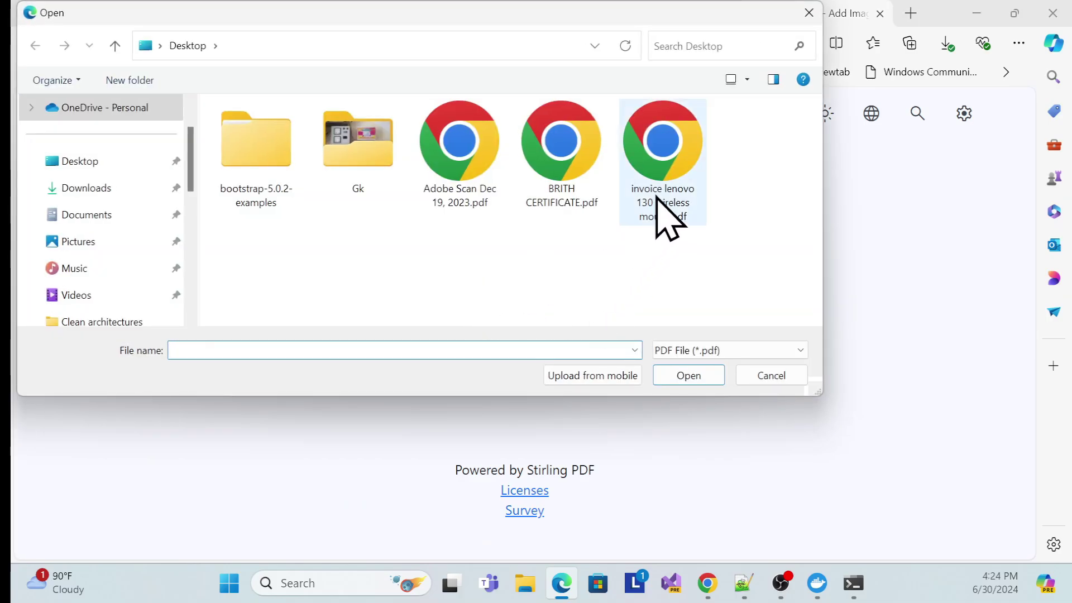
{"action": "double_click", "coordinate": [670, 162]}
{"action": "scroll", "coordinate": [592, 323], "scroll_direction": "down", "scroll_amount": 8}
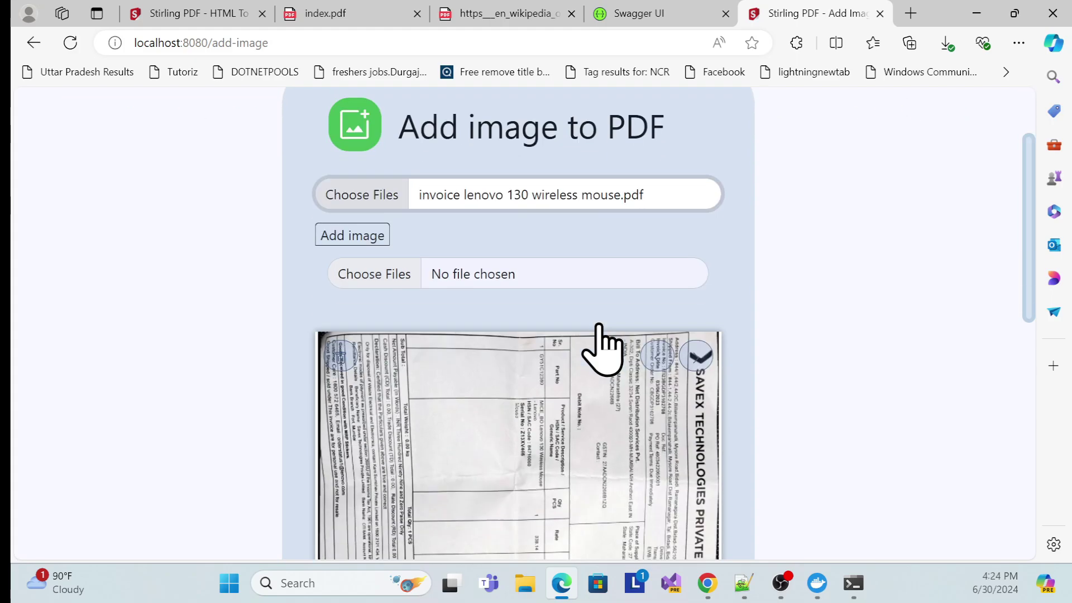
{"action": "scroll", "coordinate": [607, 351], "scroll_direction": "up", "scroll_amount": 8}
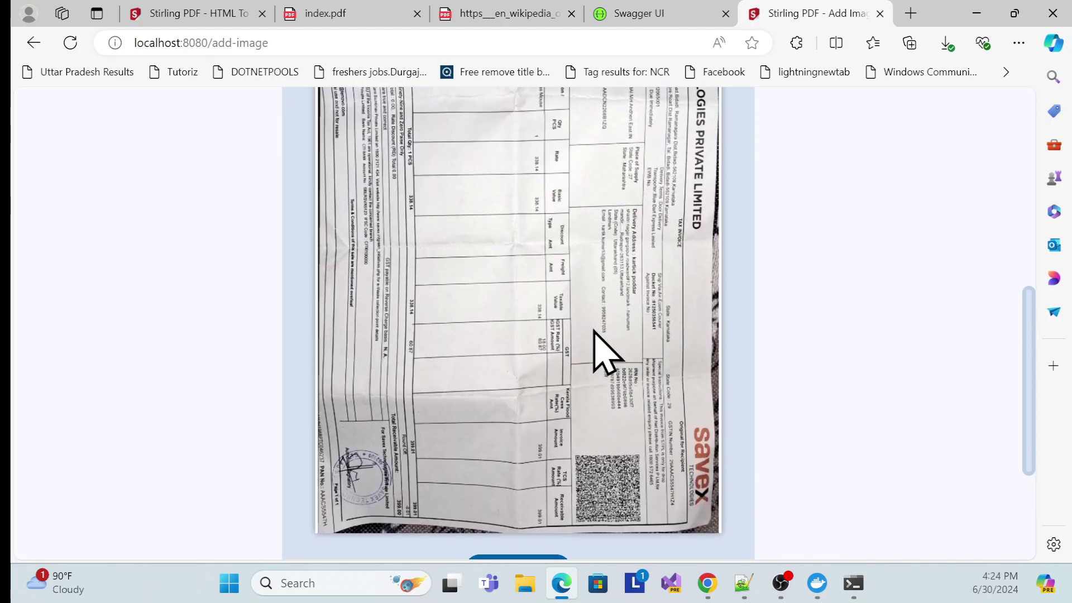
{"action": "left_click", "coordinate": [348, 210]}
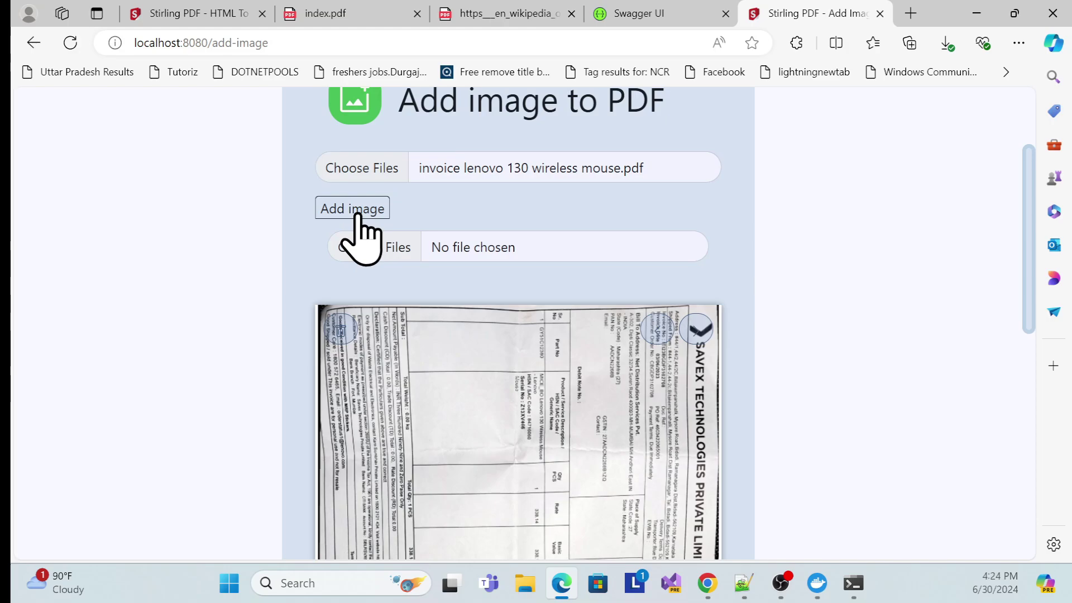
Step: Place the background-removed portrait PNG from Downloads over the invoice page
{"action": "left_click", "coordinate": [416, 256]}
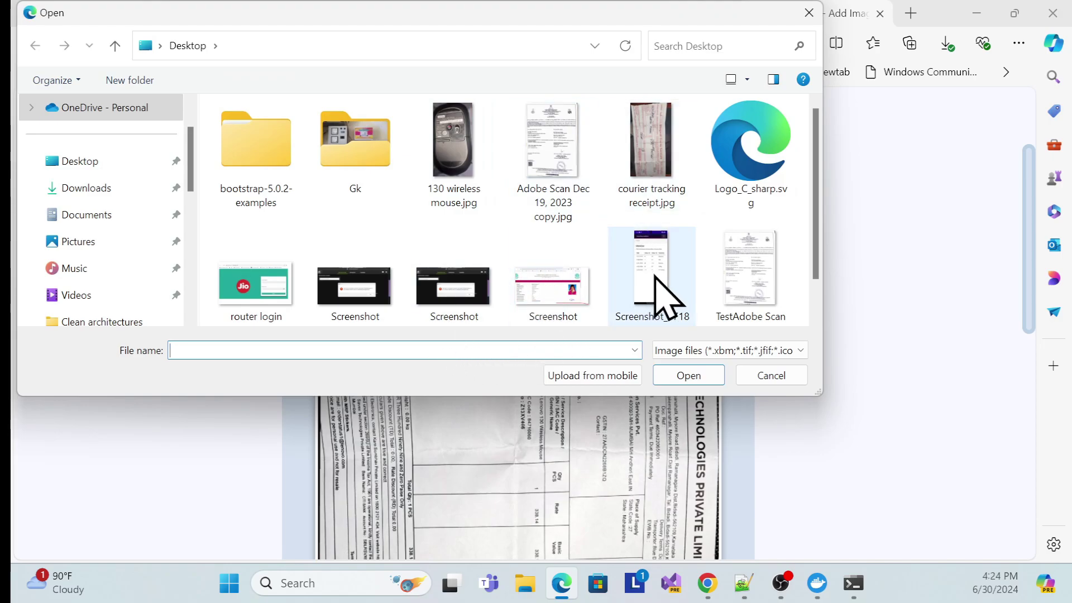
{"action": "scroll", "coordinate": [108, 220], "scroll_direction": "up", "scroll_amount": 2}
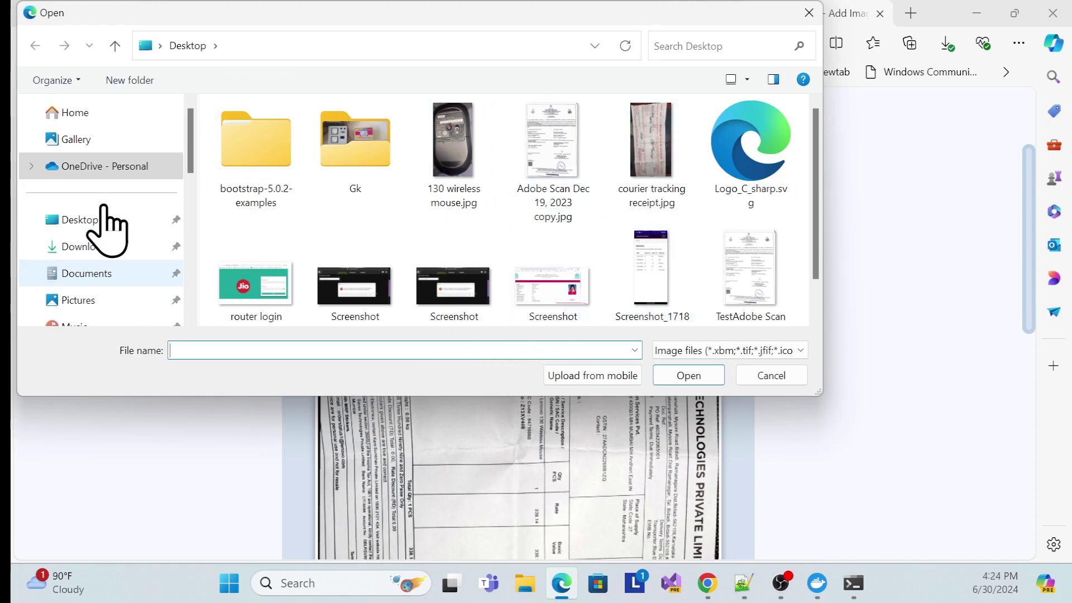
{"action": "left_click", "coordinate": [86, 246]}
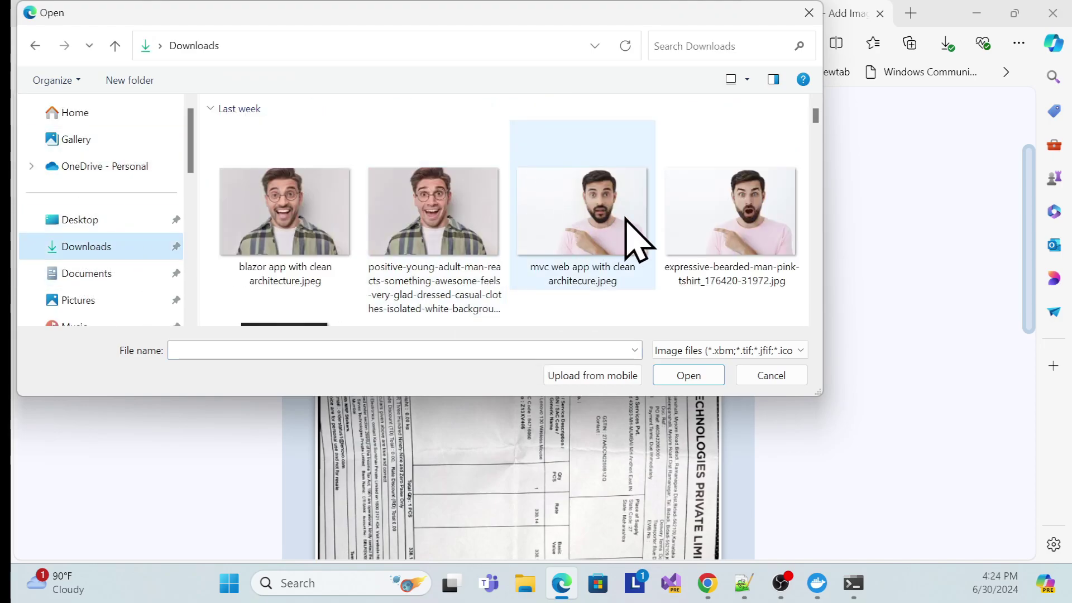
{"action": "scroll", "coordinate": [627, 235], "scroll_direction": "down", "scroll_amount": 5}
{"action": "scroll", "coordinate": [636, 252], "scroll_direction": "down", "scroll_amount": 10}
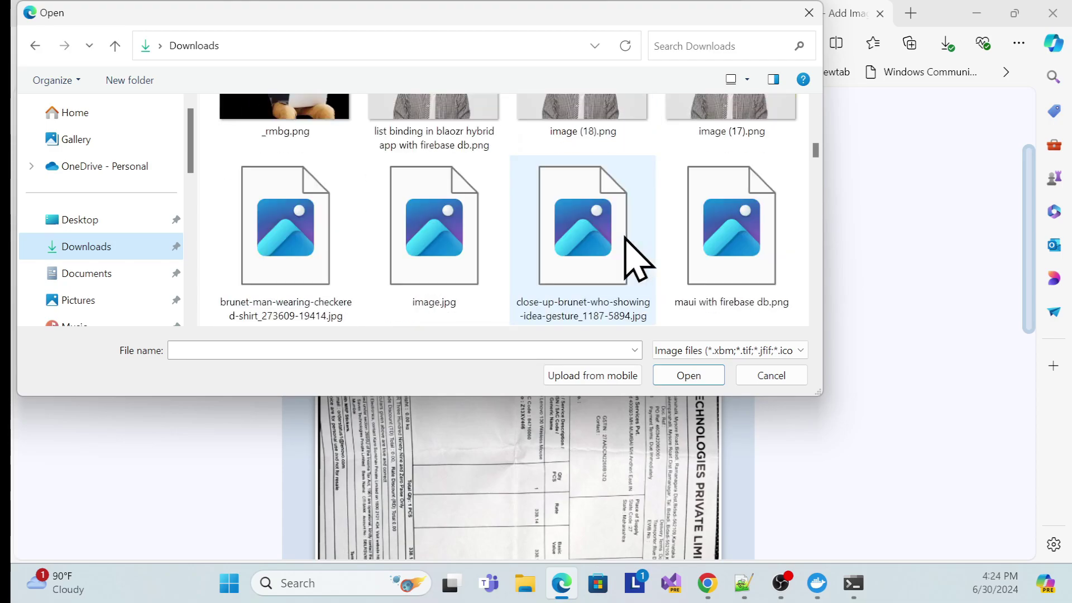
{"action": "scroll", "coordinate": [637, 259], "scroll_direction": "down", "scroll_amount": 8}
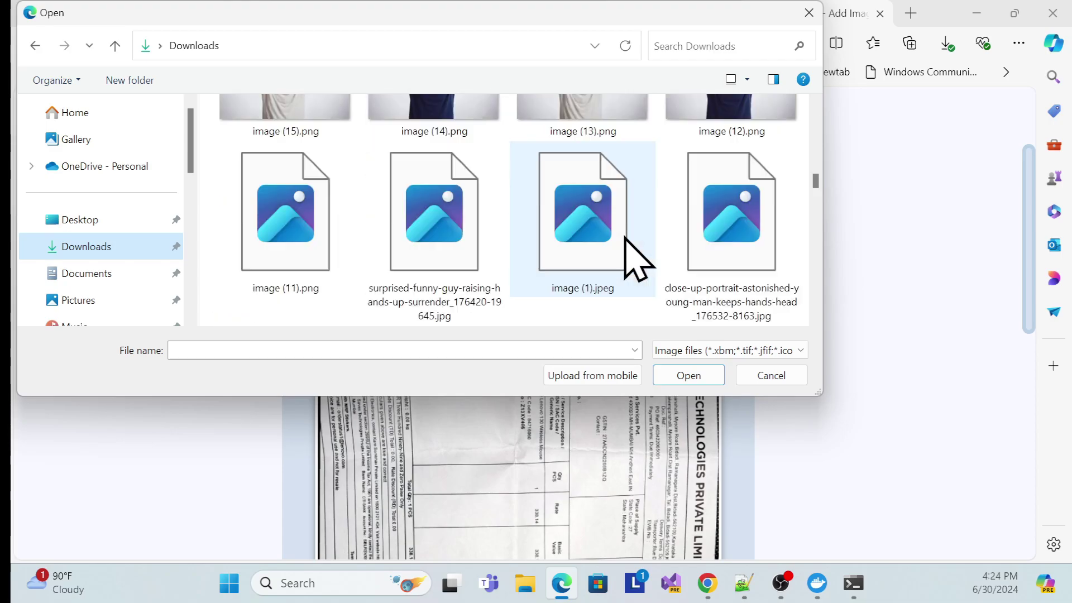
{"action": "scroll", "coordinate": [637, 260], "scroll_direction": "down", "scroll_amount": 10}
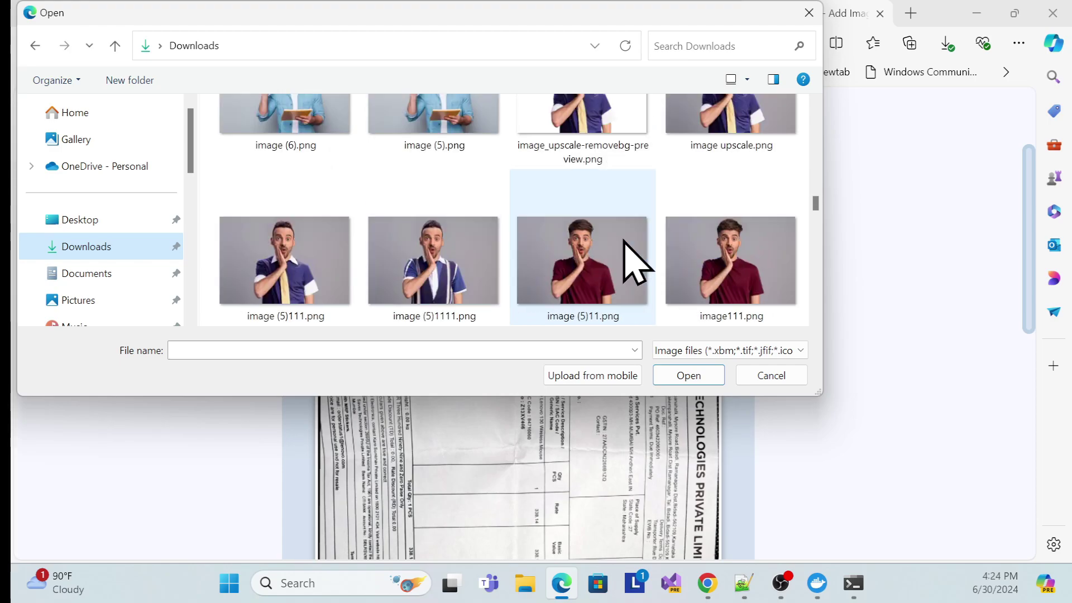
{"action": "scroll", "coordinate": [636, 260], "scroll_direction": "down", "scroll_amount": 5}
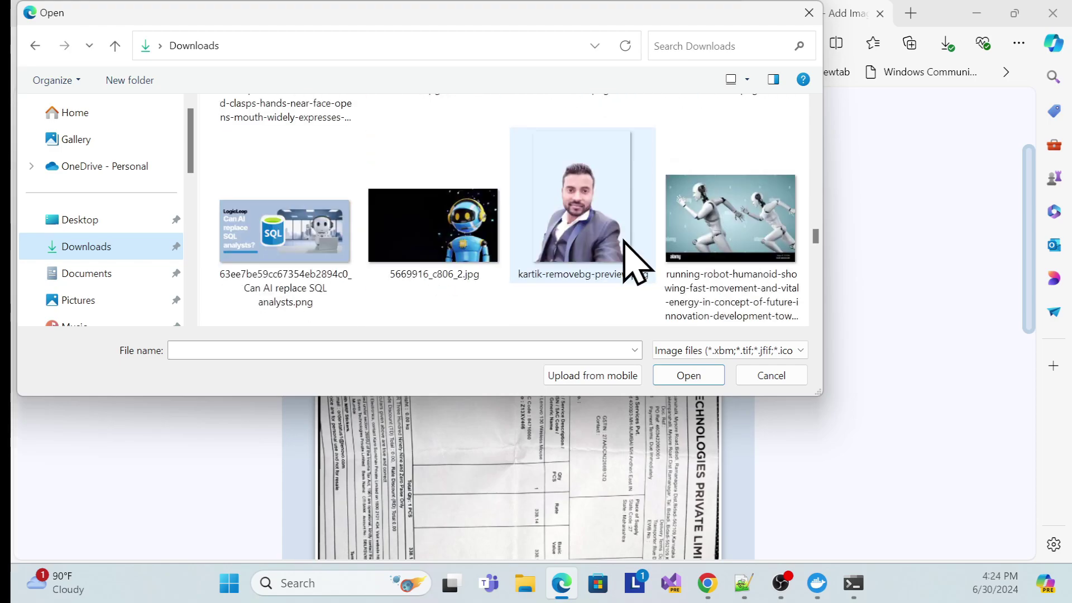
{"action": "double_click", "coordinate": [589, 221]}
{"action": "scroll", "coordinate": [562, 411], "scroll_direction": "down", "scroll_amount": 5}
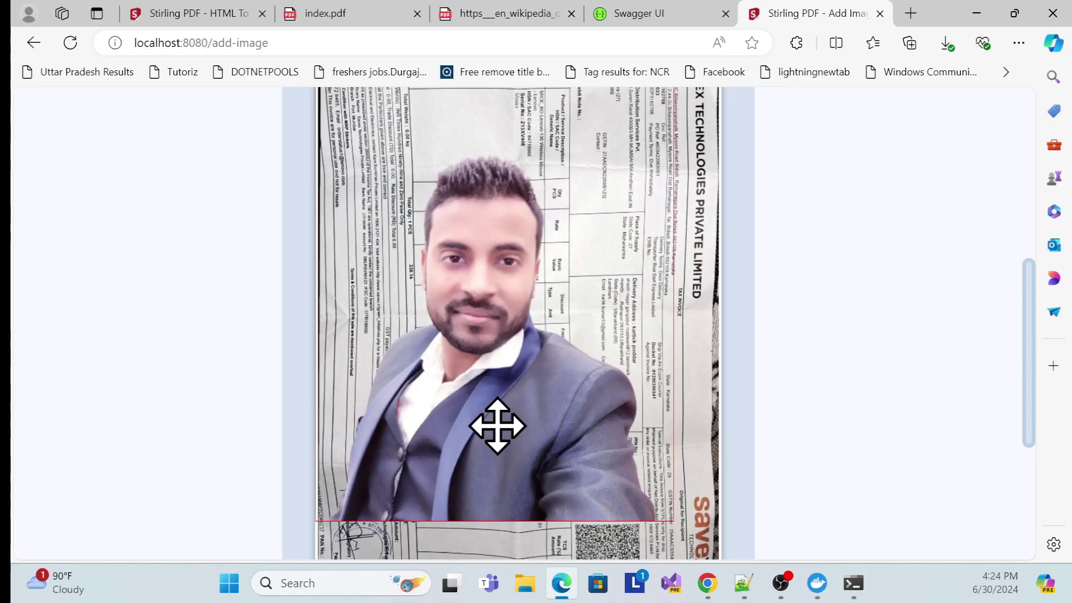
Step: Drag the overlaid portrait lower on the invoice page
{"action": "left_click_drag", "start_coordinate": [495, 426], "coordinate": [515, 364]}
{"action": "left_click_drag", "start_coordinate": [541, 223], "coordinate": [531, 316]}
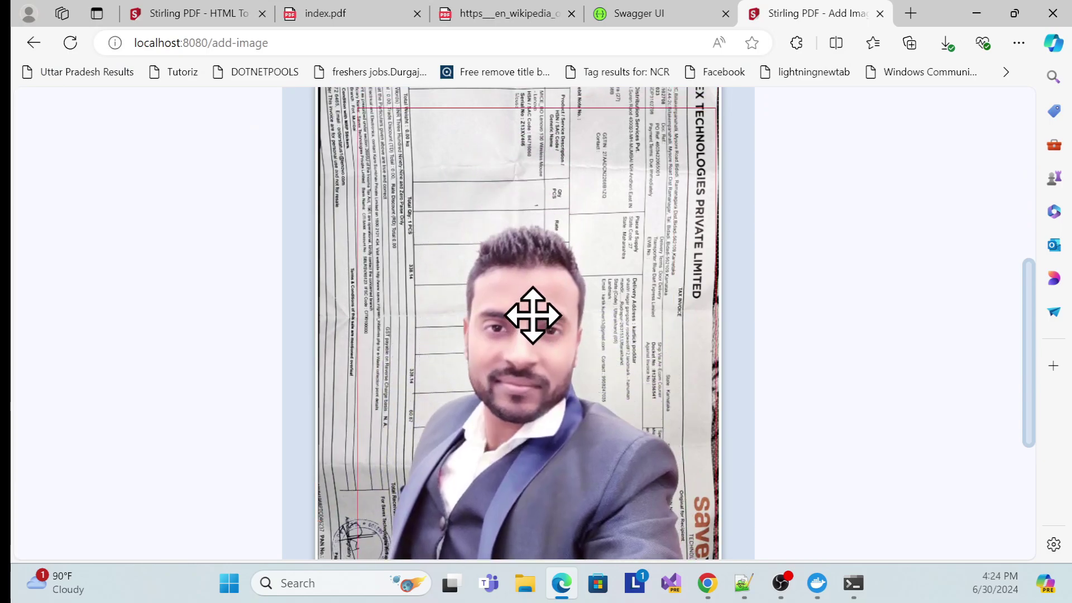
{"action": "left_click_drag", "start_coordinate": [366, 109], "coordinate": [479, 376]}
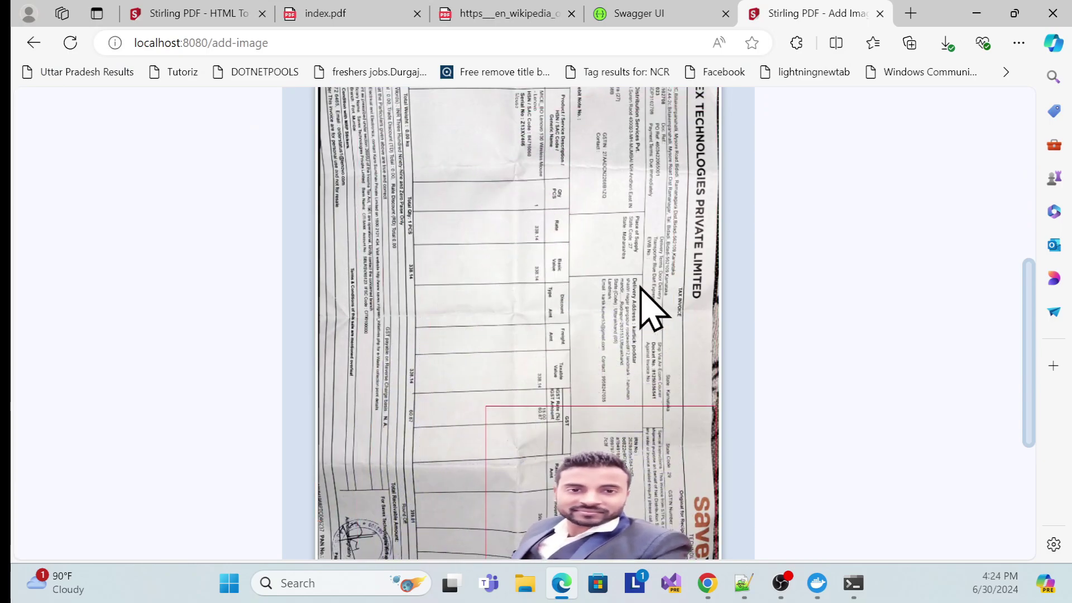
{"action": "scroll", "coordinate": [637, 291], "scroll_direction": "down", "scroll_amount": 5}
{"action": "left_click_drag", "start_coordinate": [625, 270], "coordinate": [505, 244]}
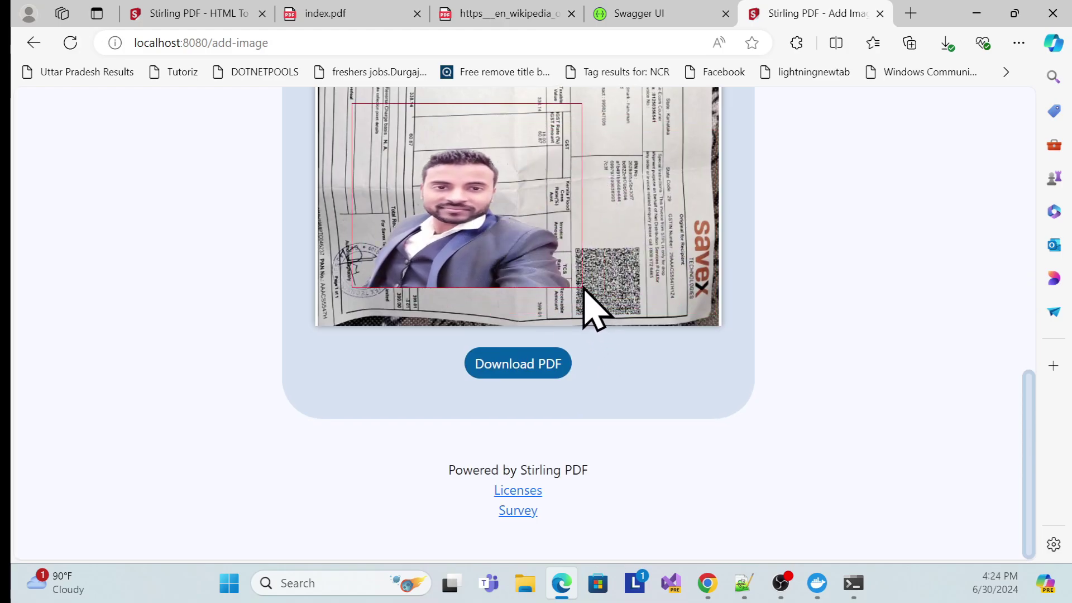
Step: Shrink the portrait and settle it near the invoice's bottom right
{"action": "left_click_drag", "start_coordinate": [581, 282], "coordinate": [443, 203]}
{"action": "left_click_drag", "start_coordinate": [395, 172], "coordinate": [629, 199]}
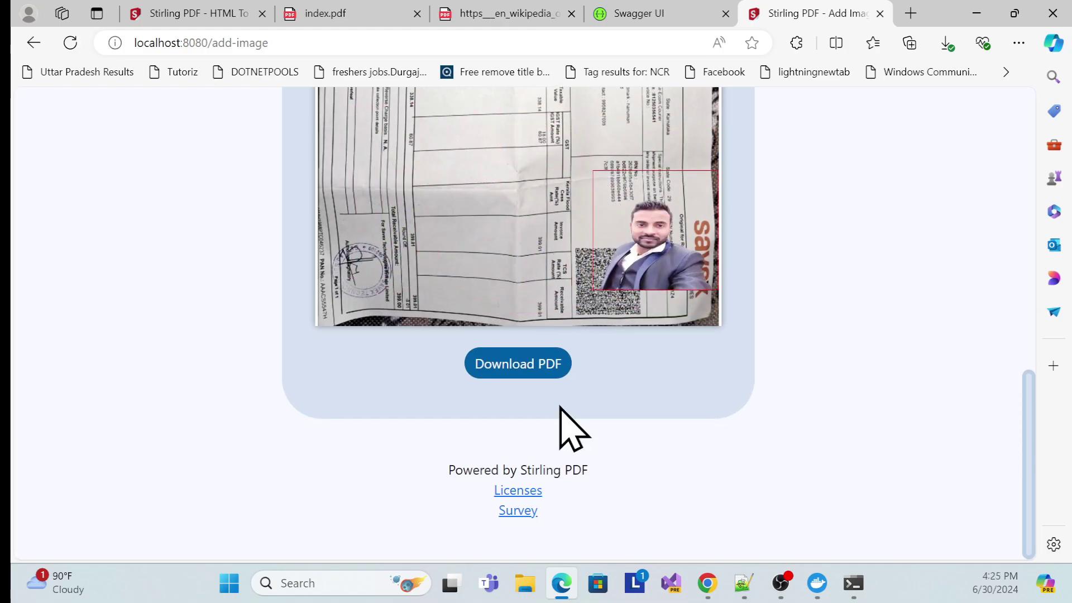
{"action": "scroll", "coordinate": [670, 371], "scroll_direction": "up", "scroll_amount": 3}
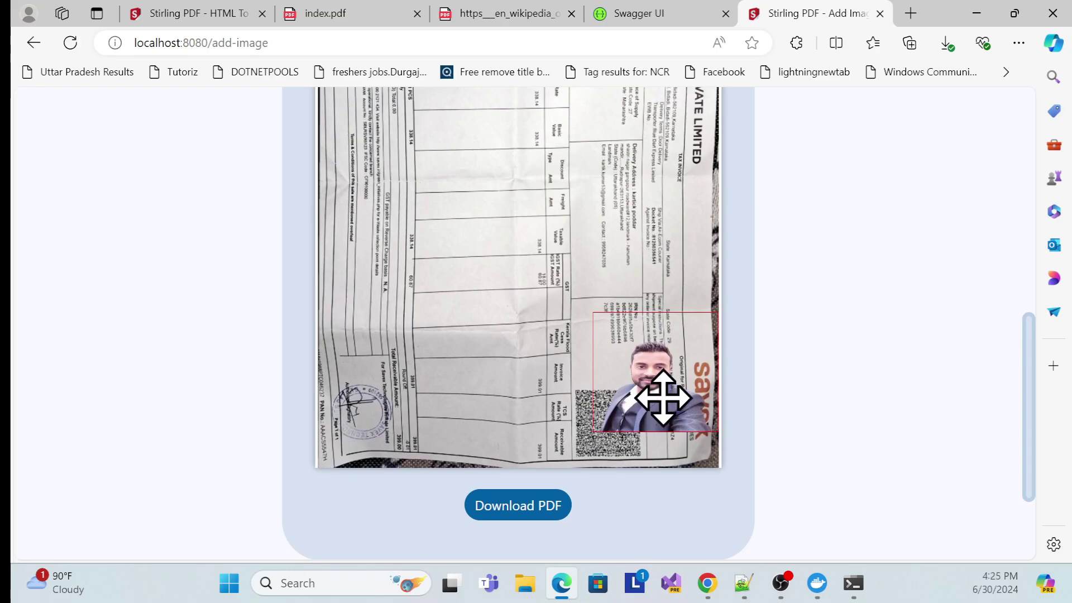
{"action": "left_click_drag", "start_coordinate": [662, 402], "coordinate": [510, 359]}
{"action": "scroll", "coordinate": [581, 395], "scroll_direction": "up", "scroll_amount": 5}
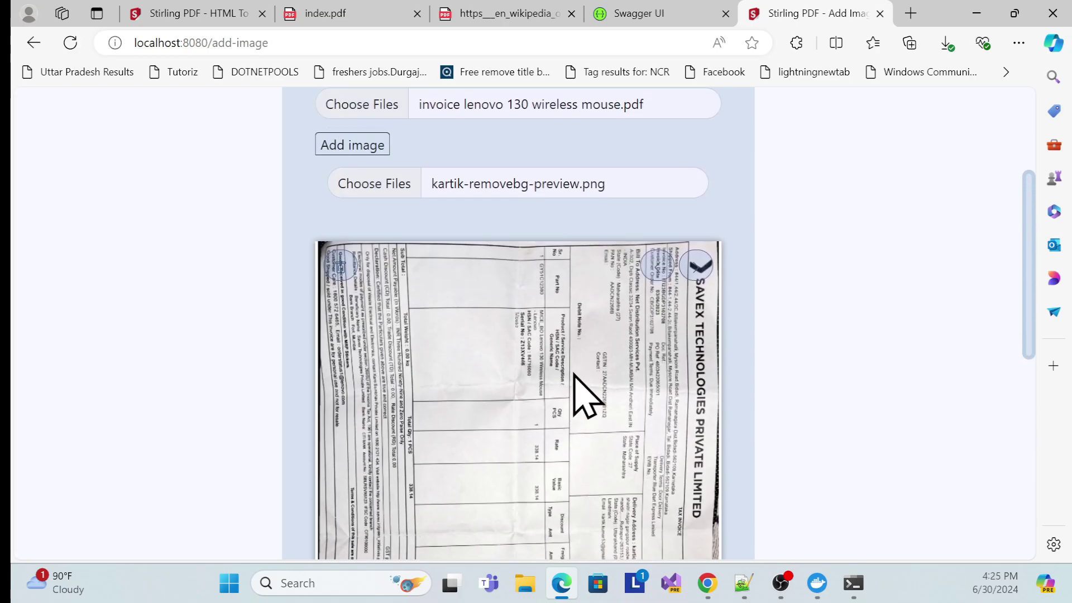
{"action": "scroll", "coordinate": [519, 347], "scroll_direction": "down", "scroll_amount": 7}
{"action": "scroll", "coordinate": [553, 399], "scroll_direction": "up", "scroll_amount": 10}
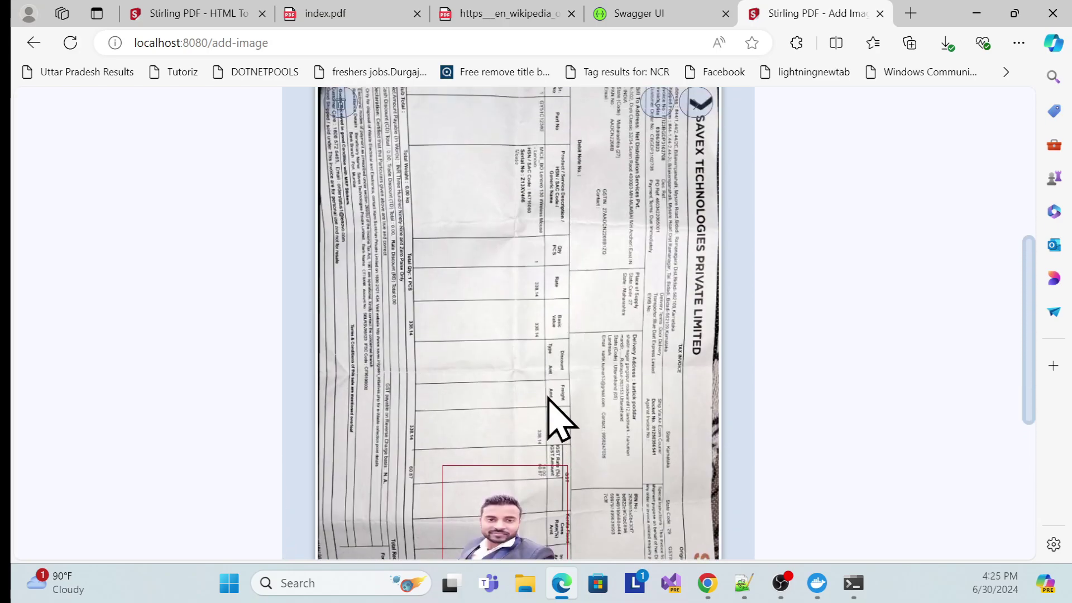
{"action": "left_click", "coordinate": [245, 114]}
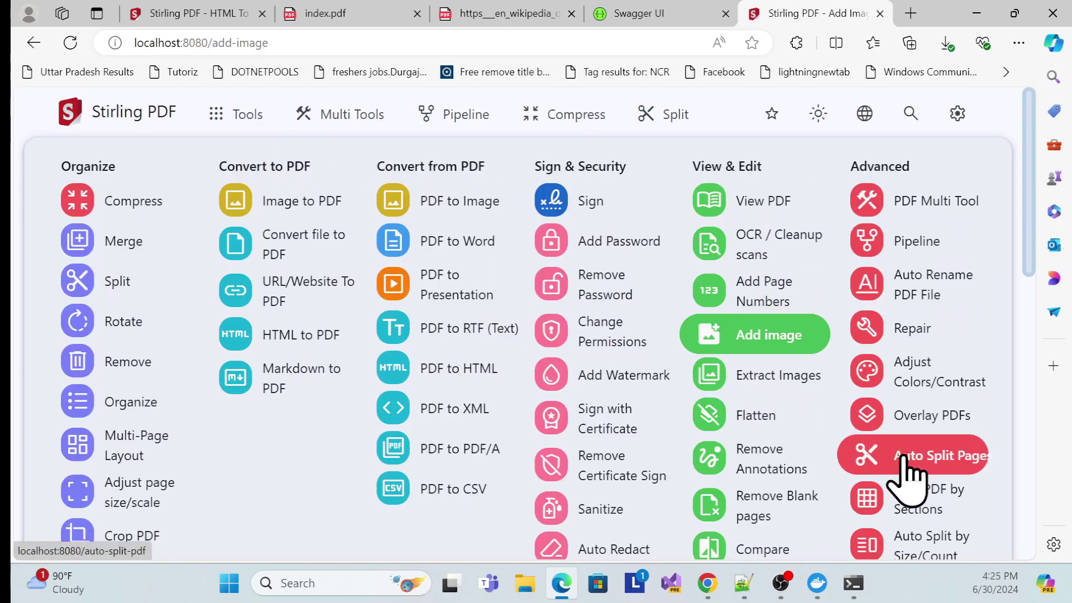
Step: From the Add Image tool, check version 0.26.1 in Settings and launch the Swagger API docs
{"action": "scroll", "coordinate": [909, 480], "scroll_direction": "down", "scroll_amount": 3}
{"action": "scroll", "coordinate": [909, 480], "scroll_direction": "down", "scroll_amount": 2}
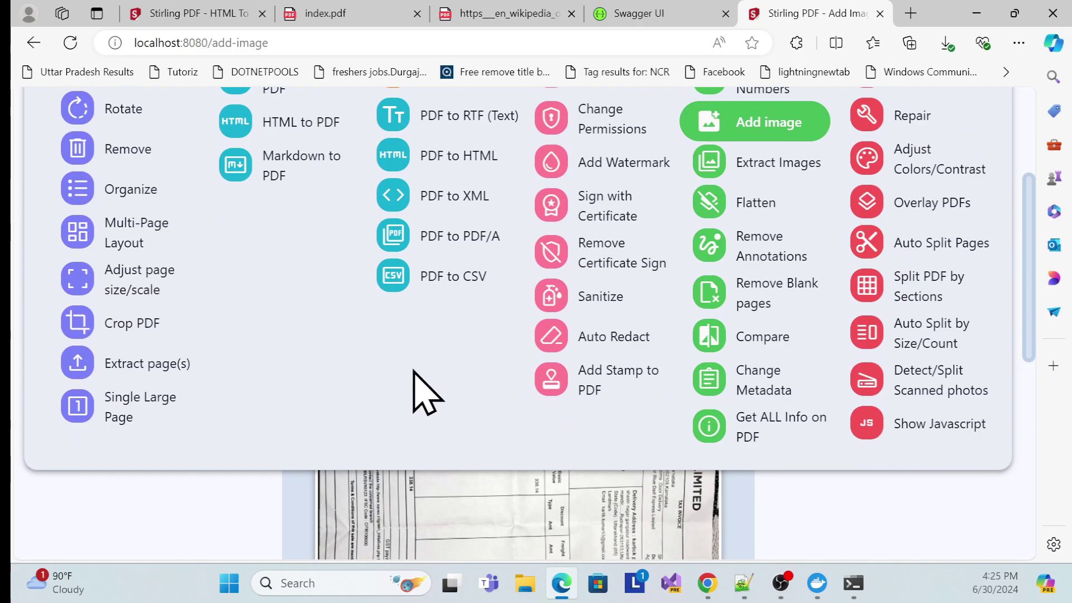
{"action": "scroll", "coordinate": [426, 388], "scroll_direction": "up", "scroll_amount": 3}
{"action": "scroll", "coordinate": [379, 419], "scroll_direction": "up", "scroll_amount": 2}
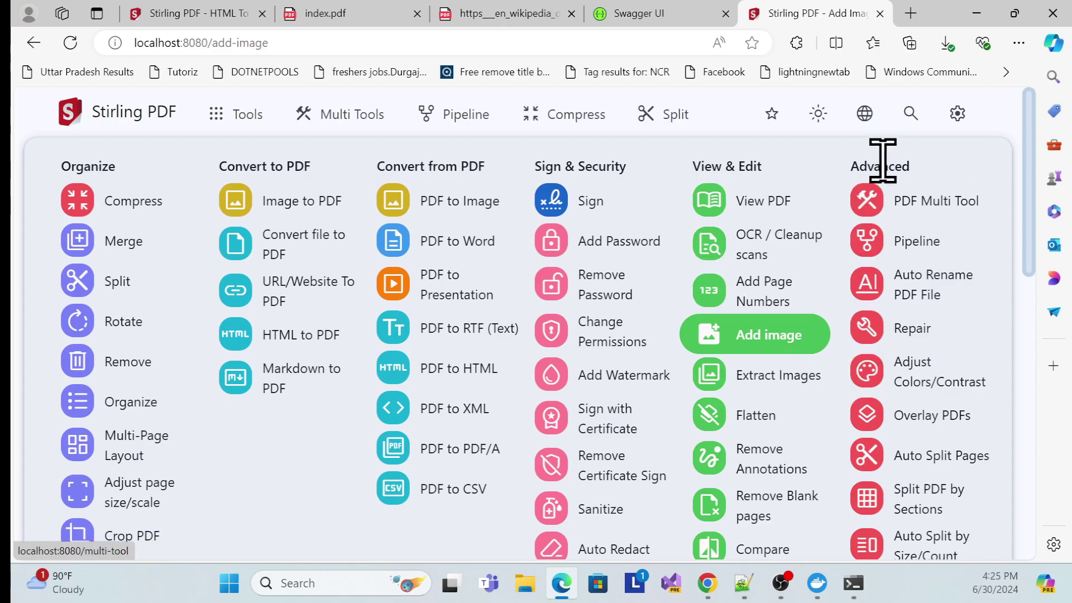
{"action": "left_click", "coordinate": [730, 343]}
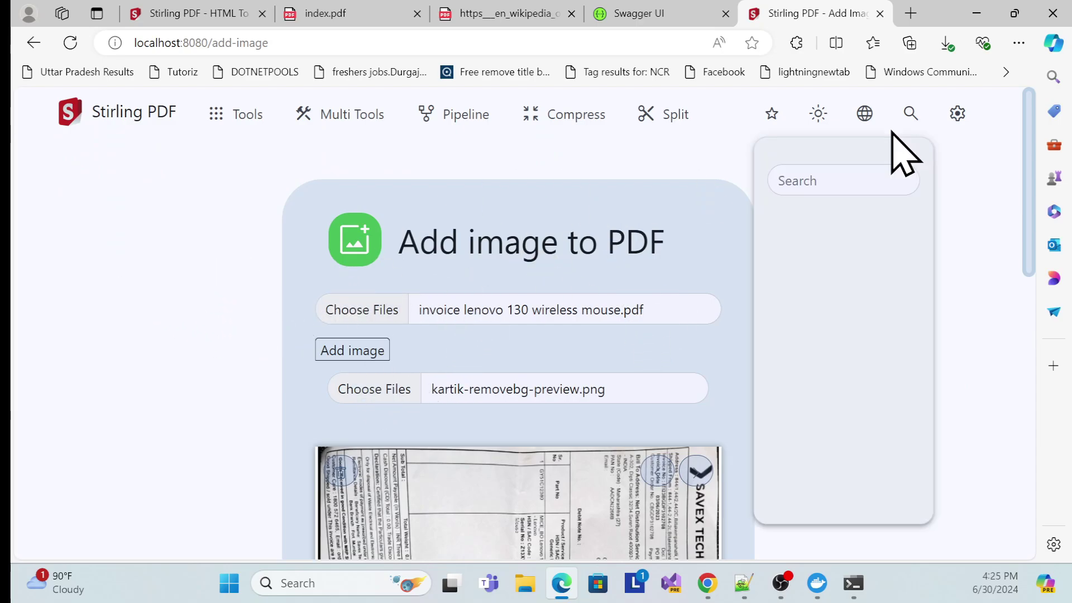
{"action": "left_click", "coordinate": [956, 114]}
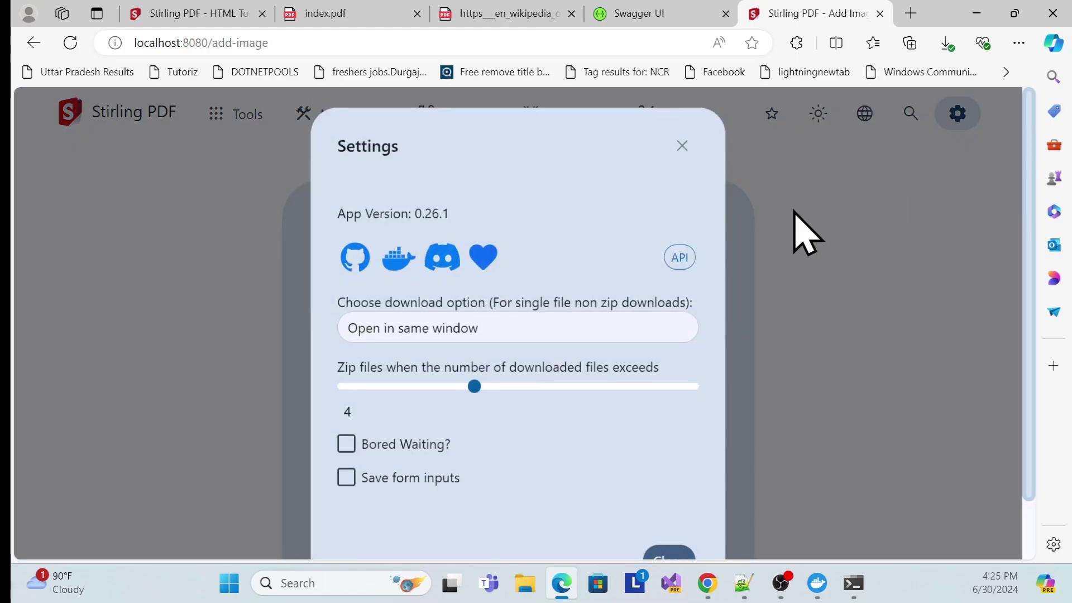
{"action": "left_click", "coordinate": [680, 262]}
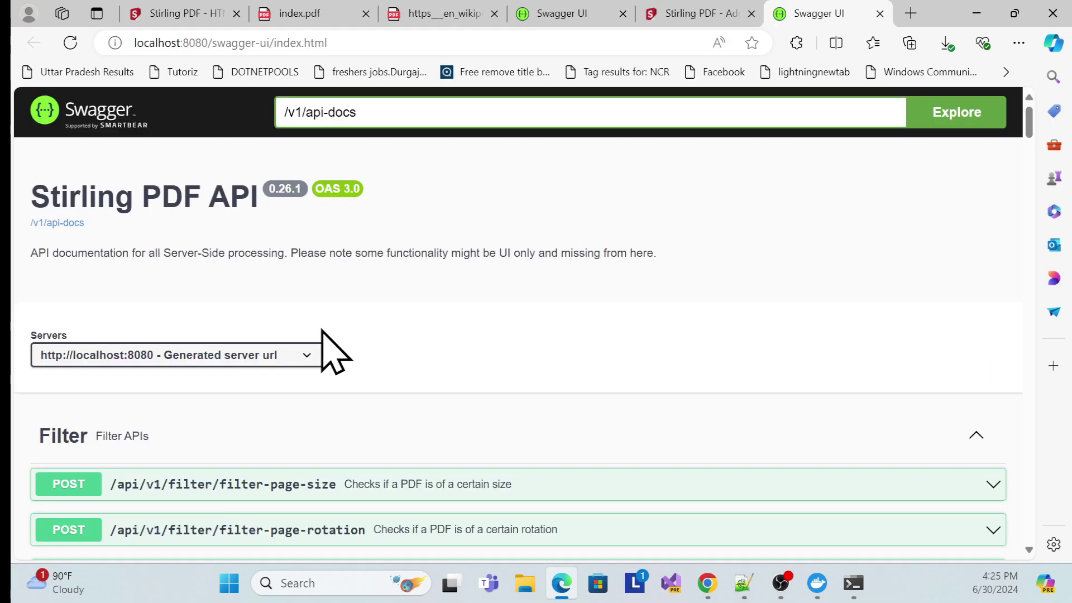
Step: Expand POST /api/v1/convert/url/pdf in Swagger UI's Convert section
{"action": "scroll", "coordinate": [322, 335], "scroll_direction": "down", "scroll_amount": 3}
{"action": "scroll", "coordinate": [238, 386], "scroll_direction": "down", "scroll_amount": 5}
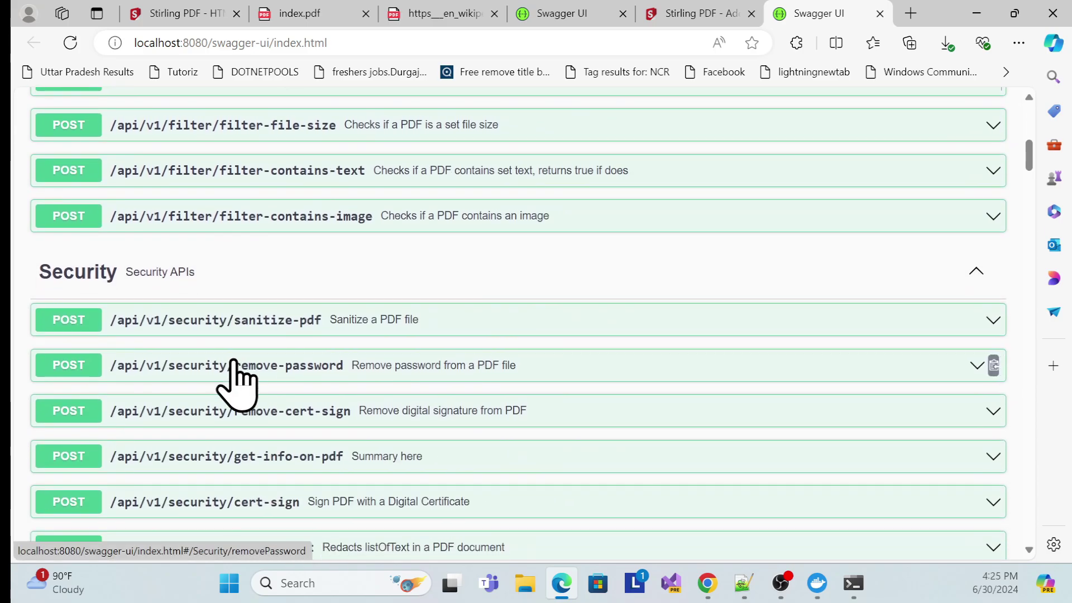
{"action": "scroll", "coordinate": [313, 304], "scroll_direction": "down", "scroll_amount": 8}
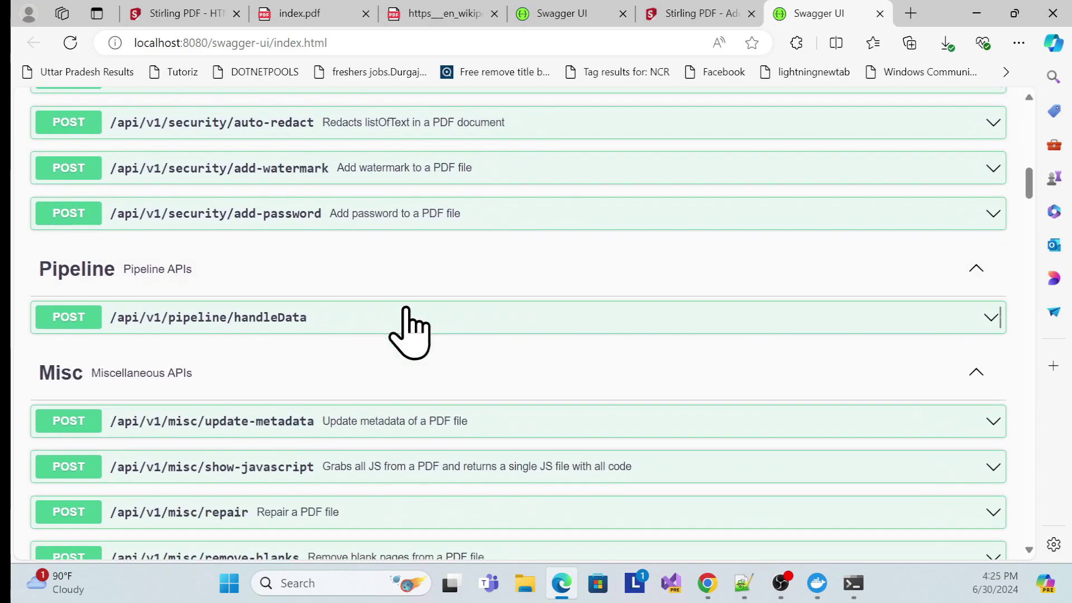
{"action": "scroll", "coordinate": [412, 329], "scroll_direction": "down", "scroll_amount": 3}
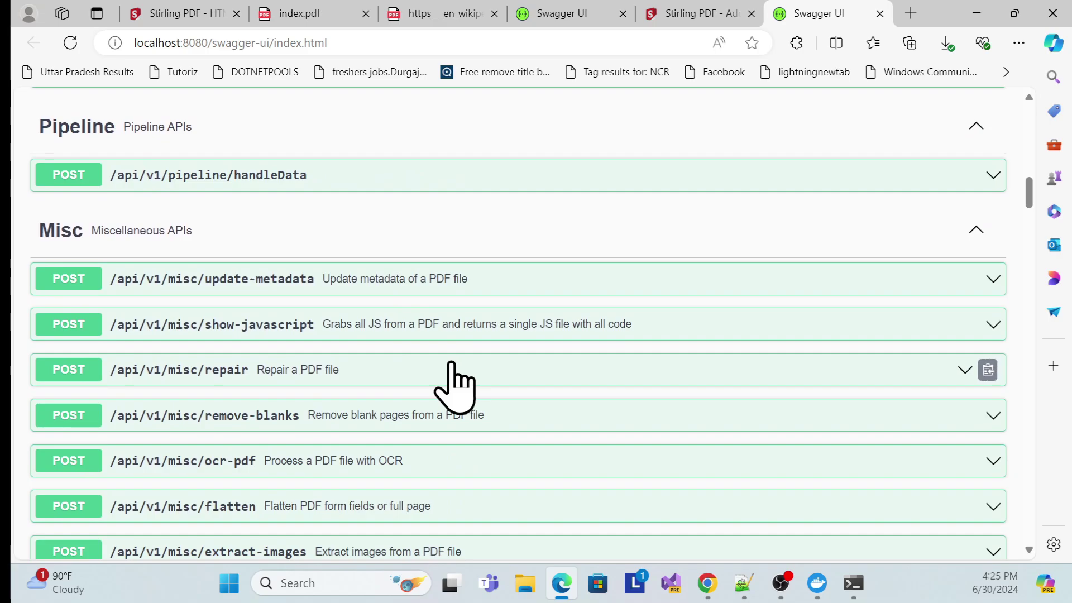
{"action": "scroll", "coordinate": [455, 383], "scroll_direction": "down", "scroll_amount": 3}
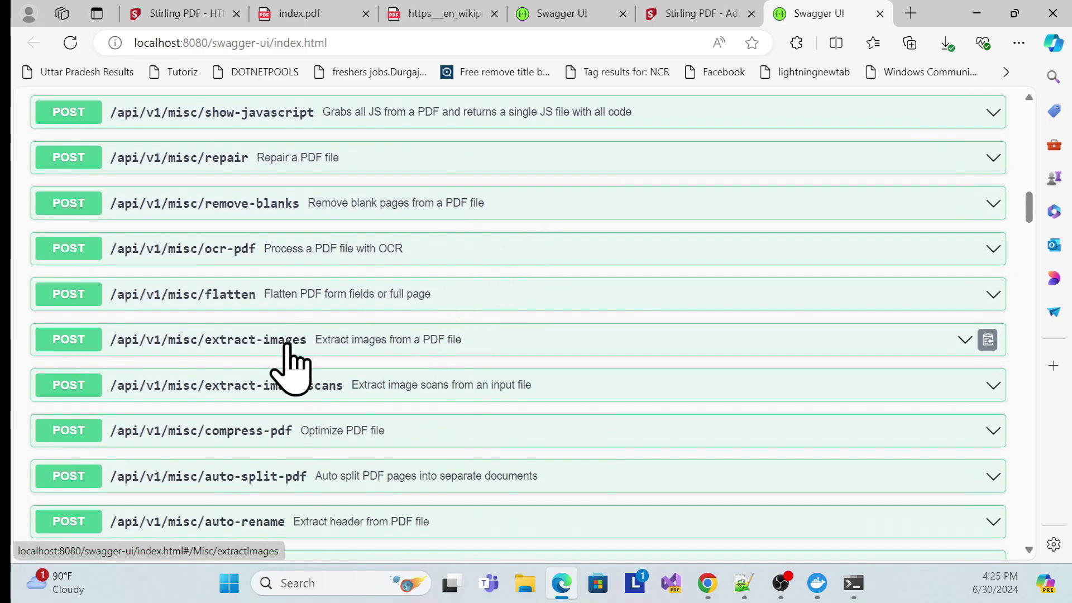
{"action": "scroll", "coordinate": [284, 343], "scroll_direction": "up", "scroll_amount": 2}
{"action": "scroll", "coordinate": [288, 360], "scroll_direction": "up", "scroll_amount": 1}
{"action": "scroll", "coordinate": [148, 246], "scroll_direction": "down", "scroll_amount": 18}
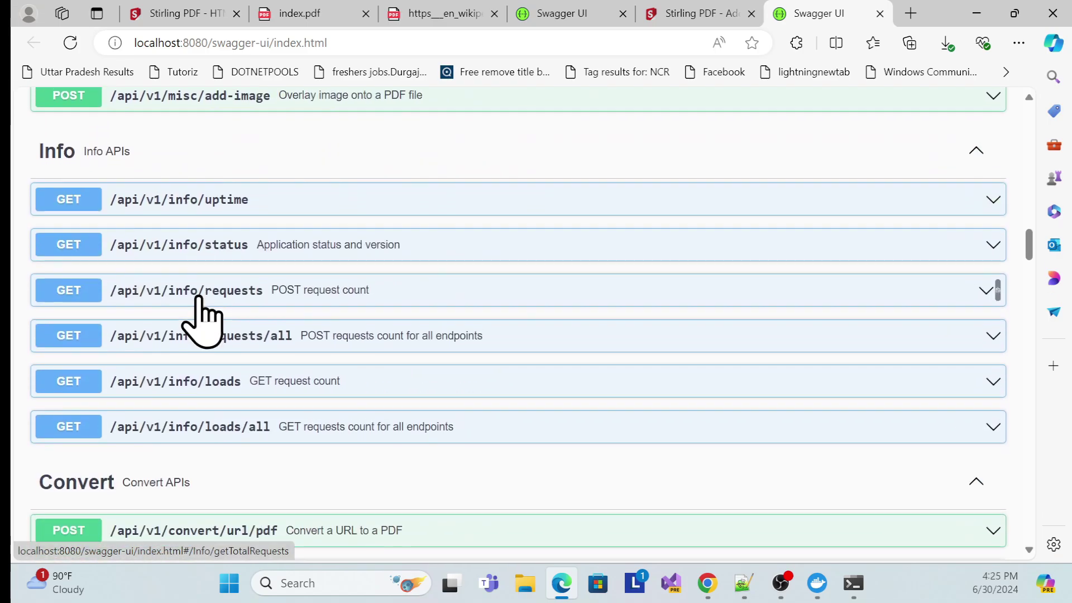
{"action": "scroll", "coordinate": [199, 299], "scroll_direction": "down", "scroll_amount": 1}
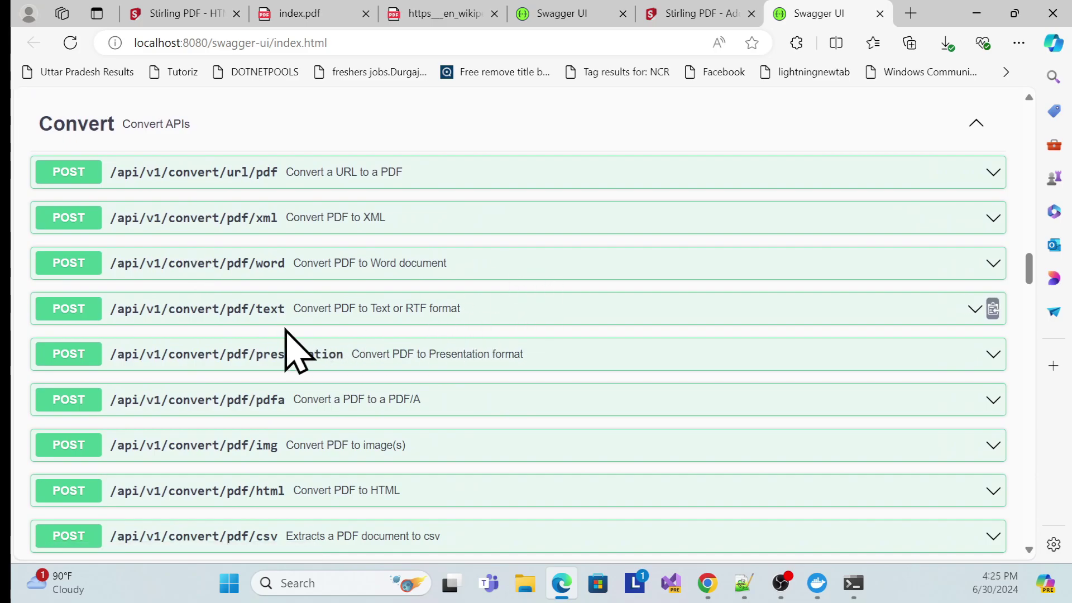
{"action": "left_click", "coordinate": [315, 174]}
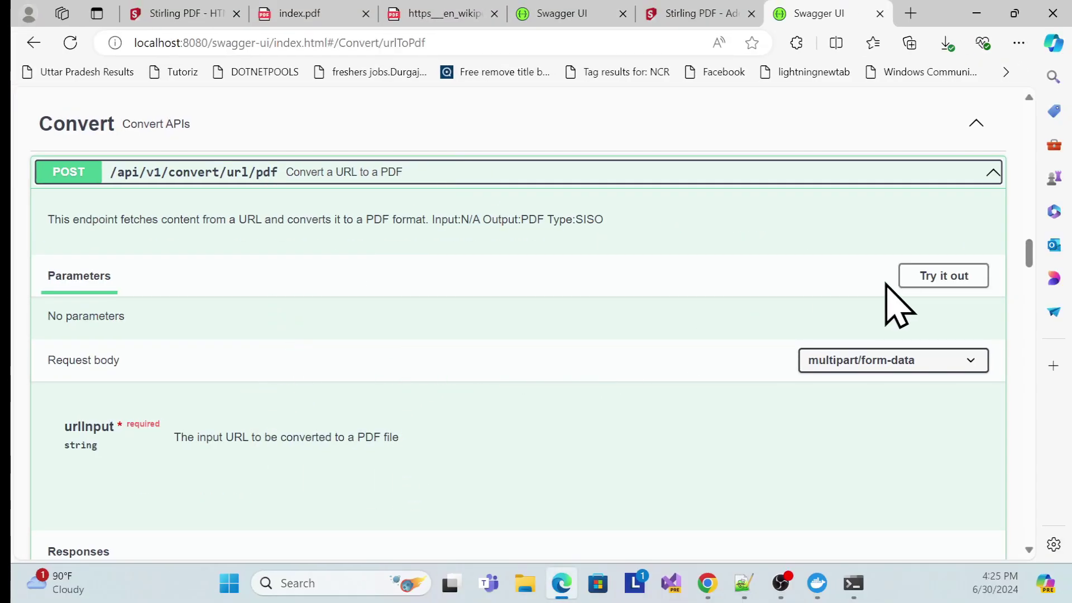
Step: Run Convert URL to PDF with the Stirling-PDF Docker install page address as urlInput, getting 200
{"action": "left_click", "coordinate": [916, 276]}
{"action": "scroll", "coordinate": [235, 385], "scroll_direction": "down", "scroll_amount": 3}
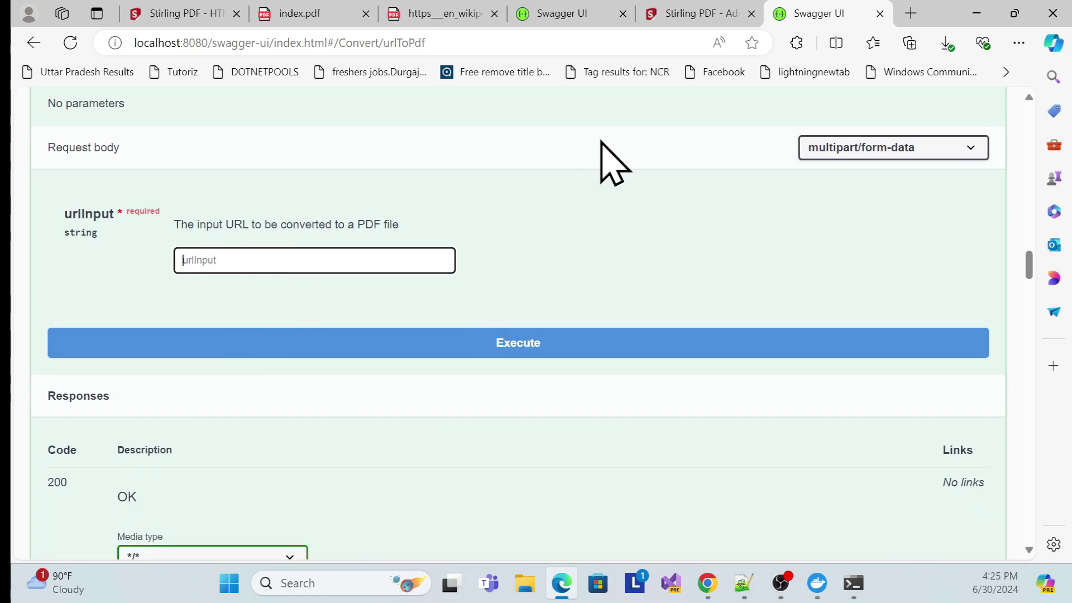
{"action": "left_click", "coordinate": [742, 519]}
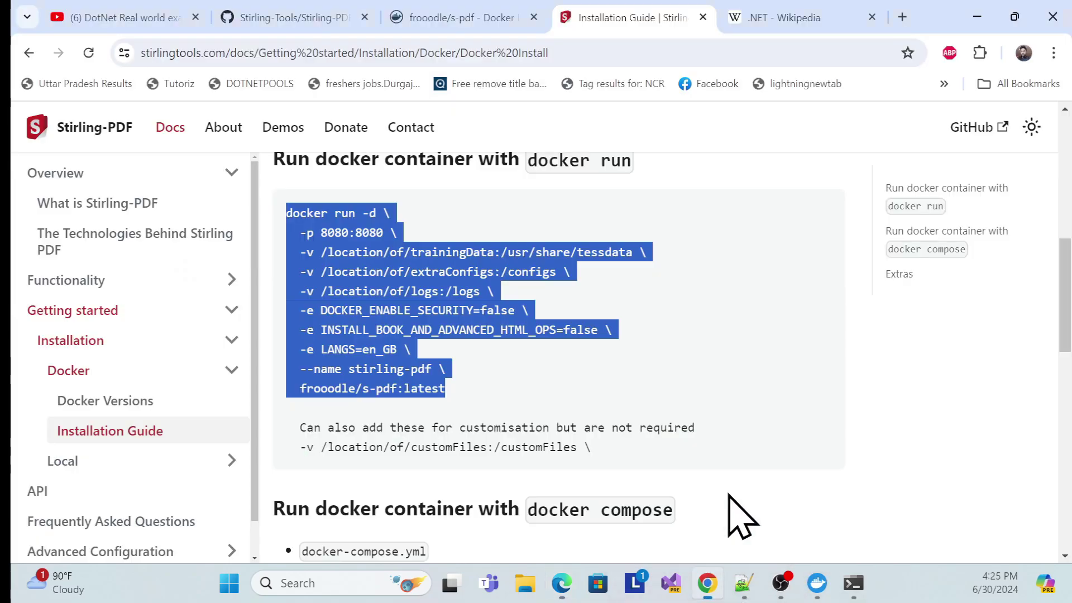
{"action": "scroll", "coordinate": [471, 241], "scroll_direction": "up", "scroll_amount": 10}
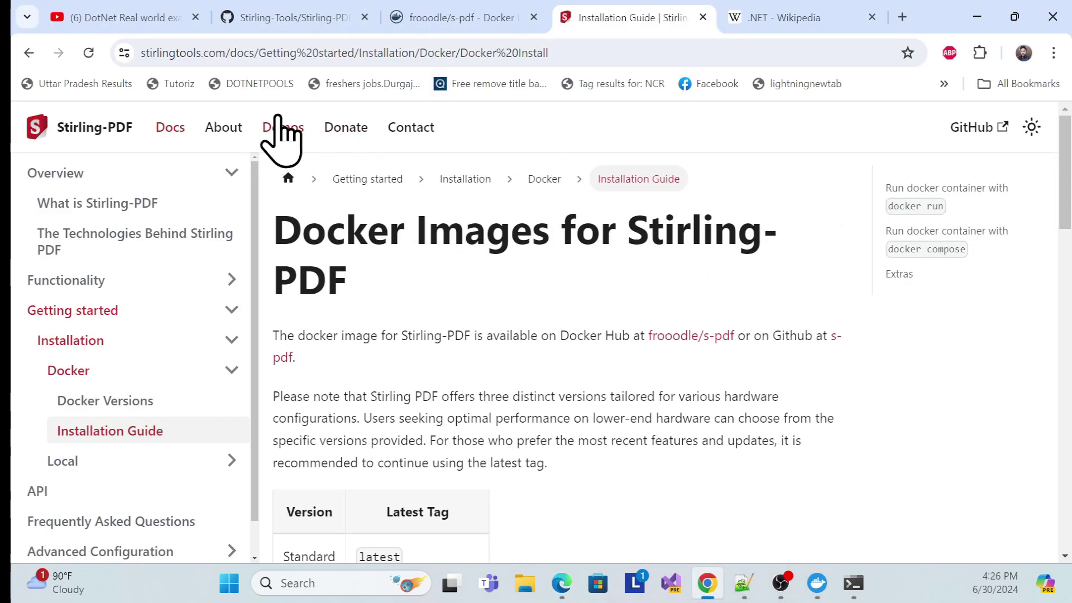
{"action": "left_click", "coordinate": [590, 46]}
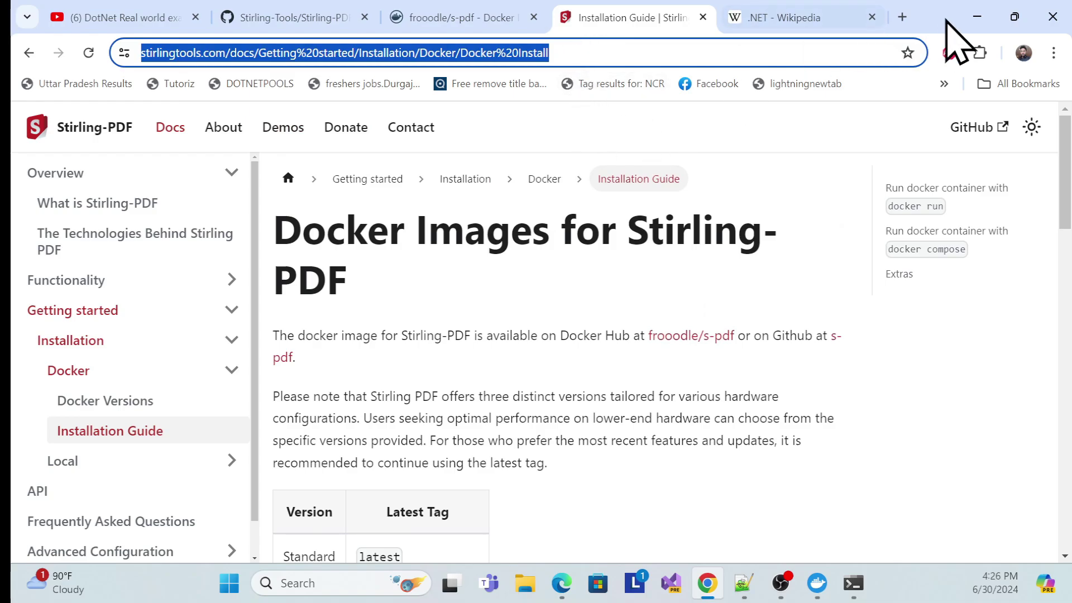
{"action": "left_click", "coordinate": [977, 16]}
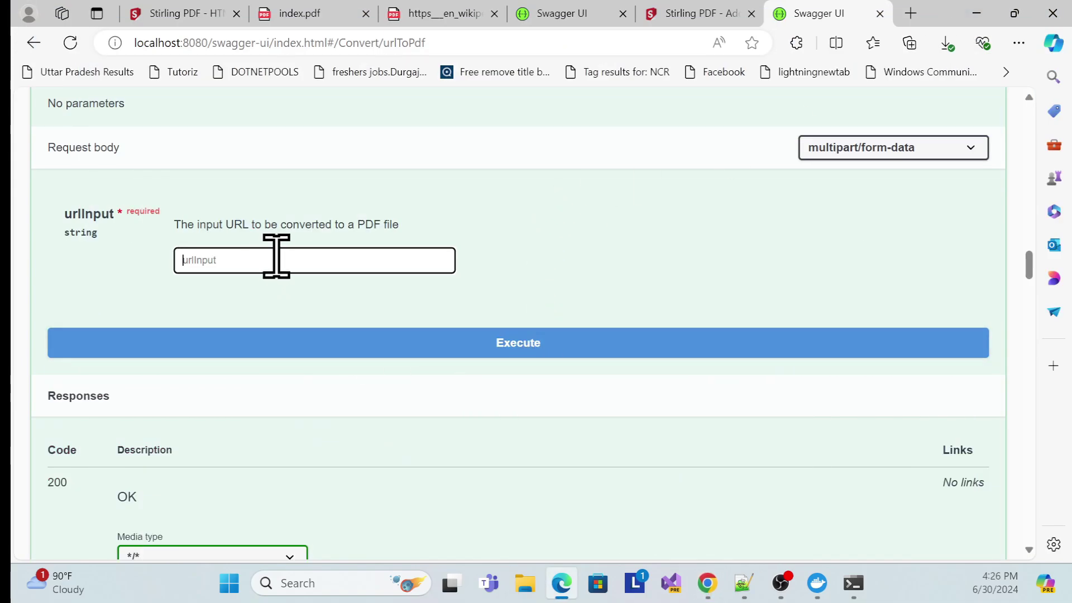
{"action": "left_click", "coordinate": [514, 352]}
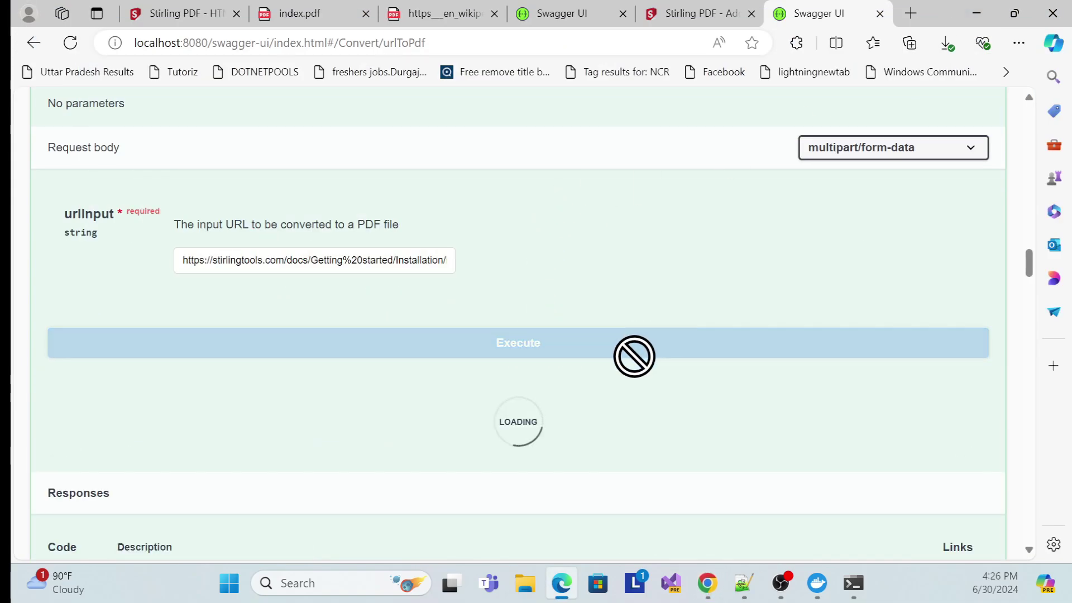
{"action": "scroll", "coordinate": [441, 352], "scroll_direction": "down", "scroll_amount": 3}
{"action": "scroll", "coordinate": [440, 344], "scroll_direction": "down", "scroll_amount": 2}
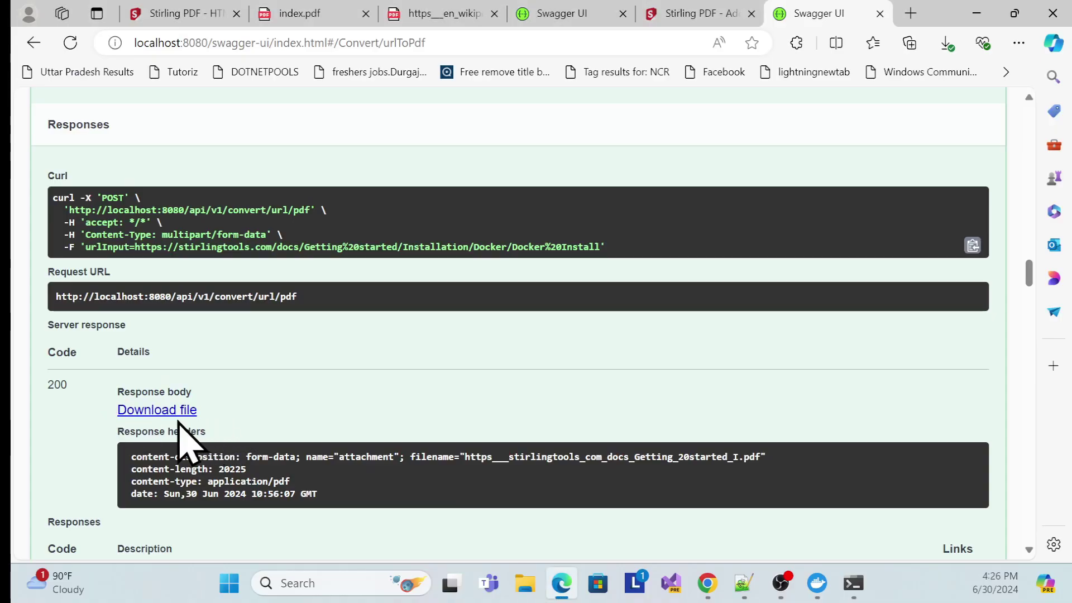
Step: Open the converted 1-page Docker Images PDF in Edge, review it, and return to Swagger
{"action": "left_click", "coordinate": [167, 411]}
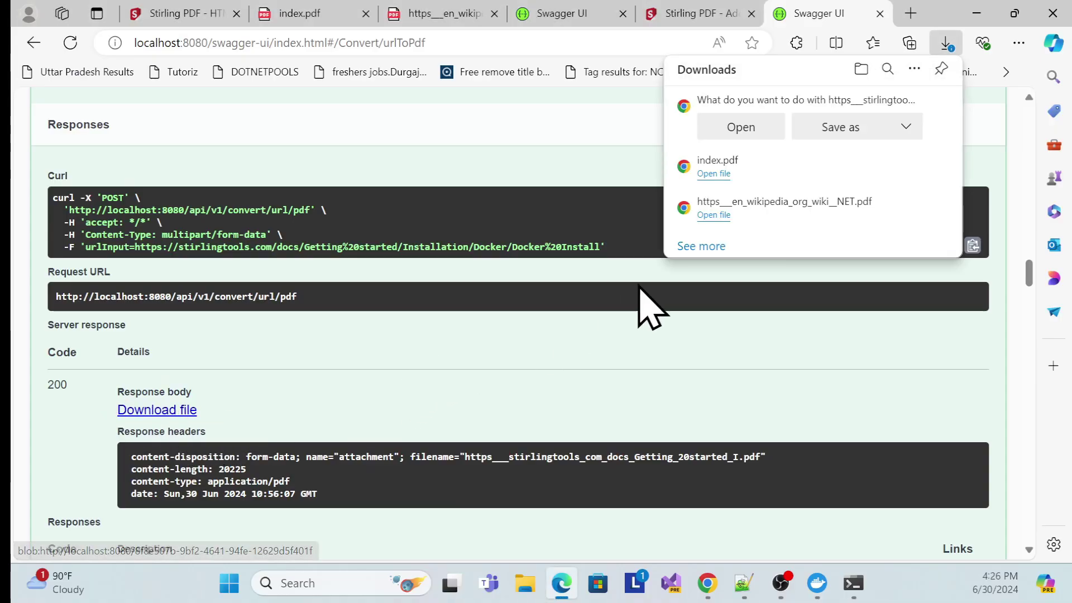
{"action": "left_click", "coordinate": [747, 129]}
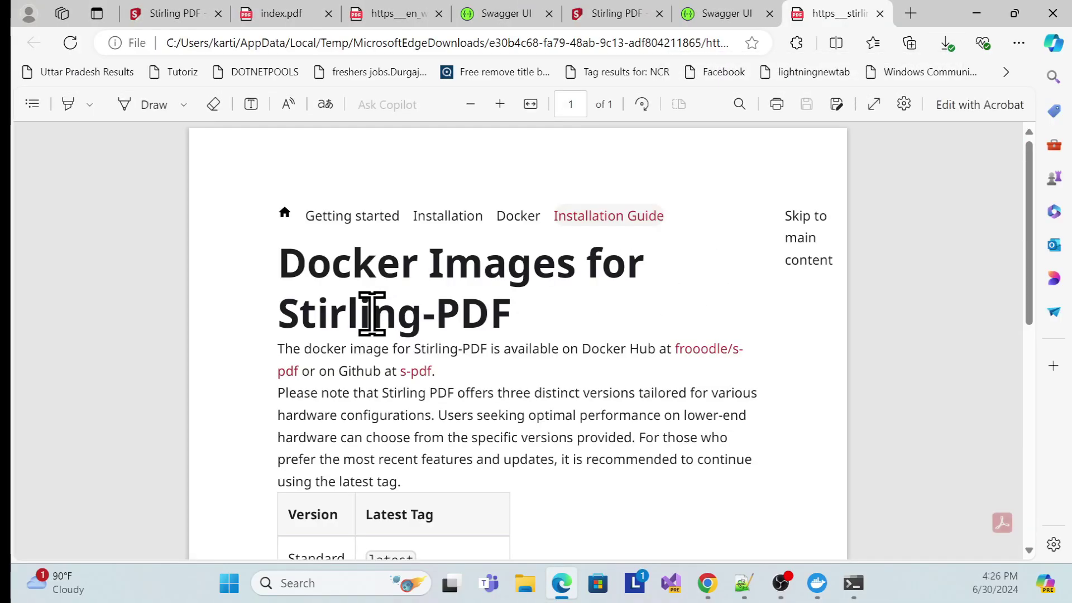
{"action": "scroll", "coordinate": [542, 287], "scroll_direction": "down", "scroll_amount": 10}
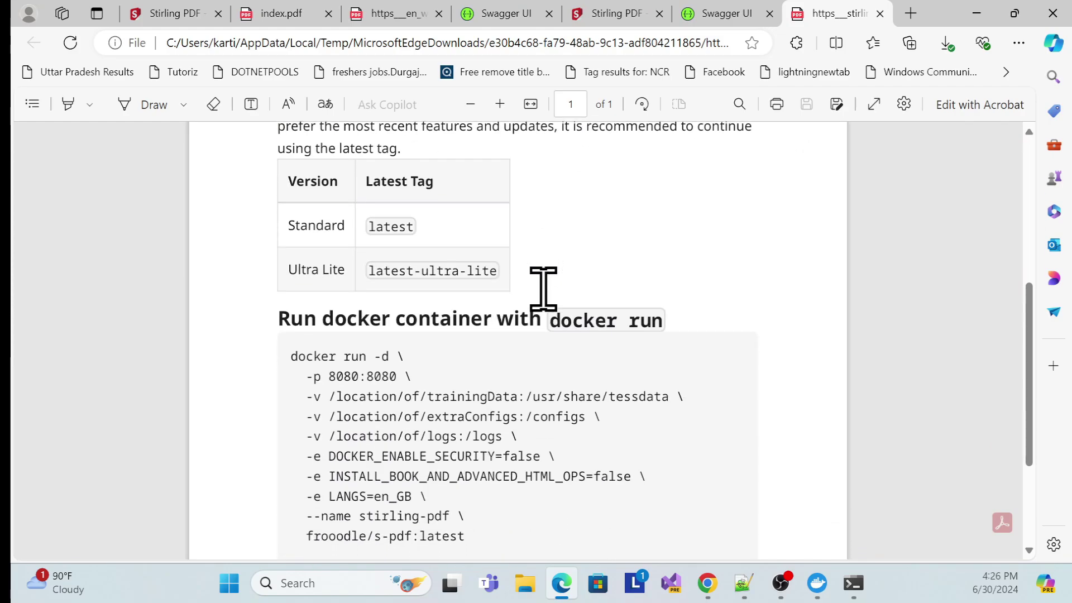
{"action": "scroll", "coordinate": [531, 304], "scroll_direction": "up", "scroll_amount": 10}
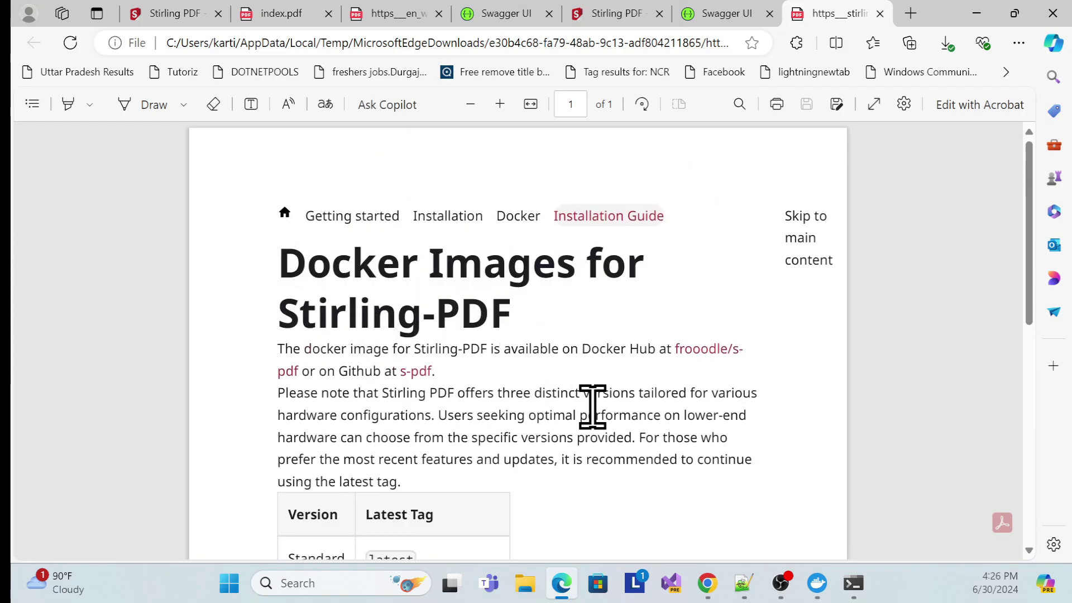
{"action": "scroll", "coordinate": [398, 313], "scroll_direction": "down", "scroll_amount": 9}
{"action": "scroll", "coordinate": [412, 402], "scroll_direction": "up", "scroll_amount": 9}
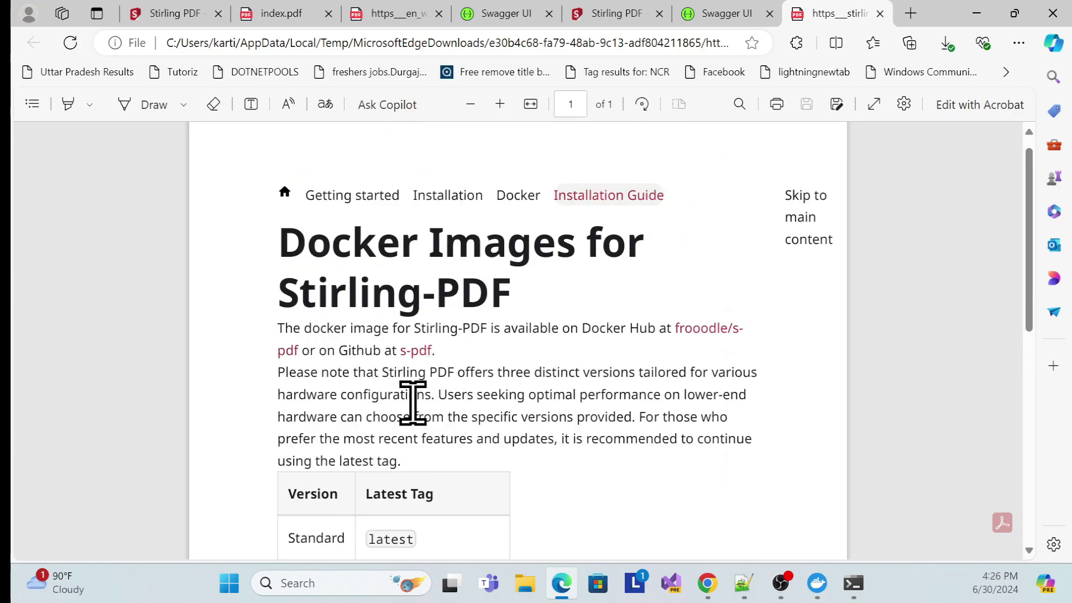
{"action": "left_click", "coordinate": [737, 21]}
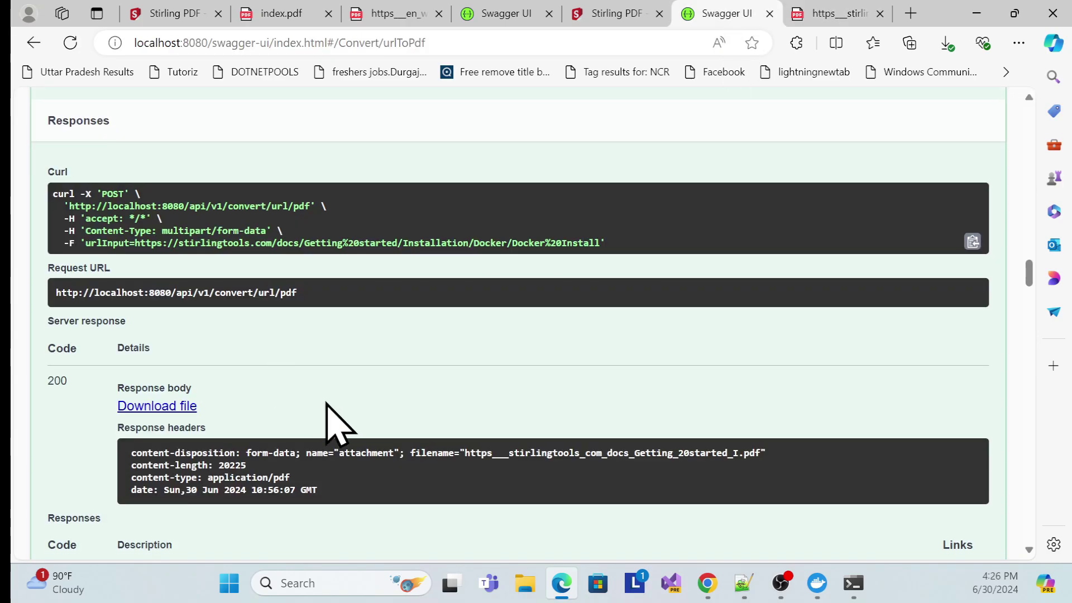
Step: Collapse the POST /api/v1/convert/url/pdf endpoint details
{"action": "scroll", "coordinate": [349, 441], "scroll_direction": "down", "scroll_amount": 5}
{"action": "scroll", "coordinate": [335, 419], "scroll_direction": "up", "scroll_amount": 6}
{"action": "scroll", "coordinate": [333, 424], "scroll_direction": "up", "scroll_amount": 8}
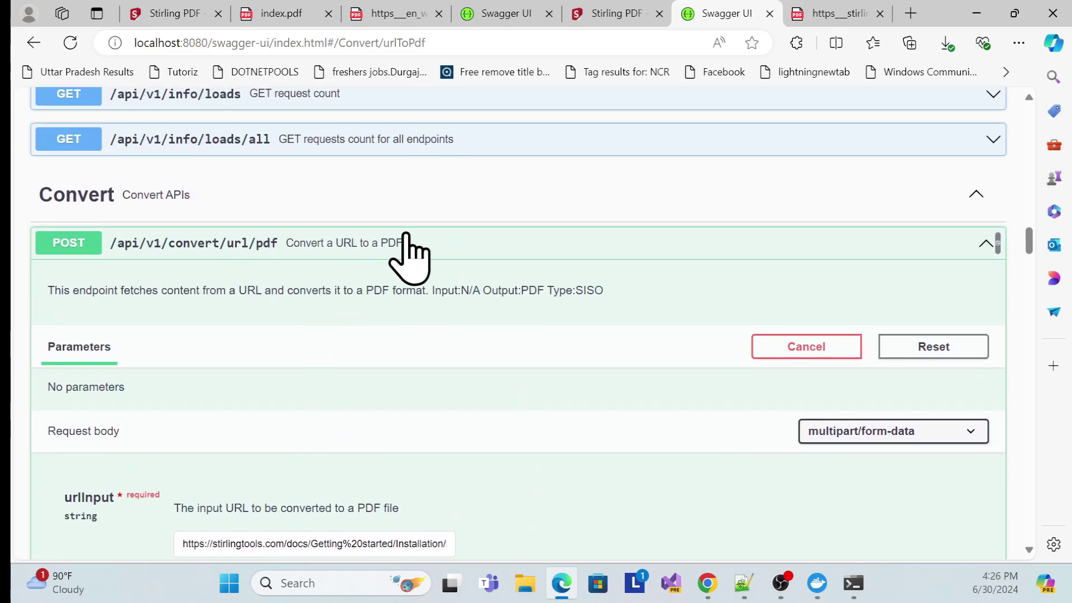
{"action": "left_click", "coordinate": [408, 245]}
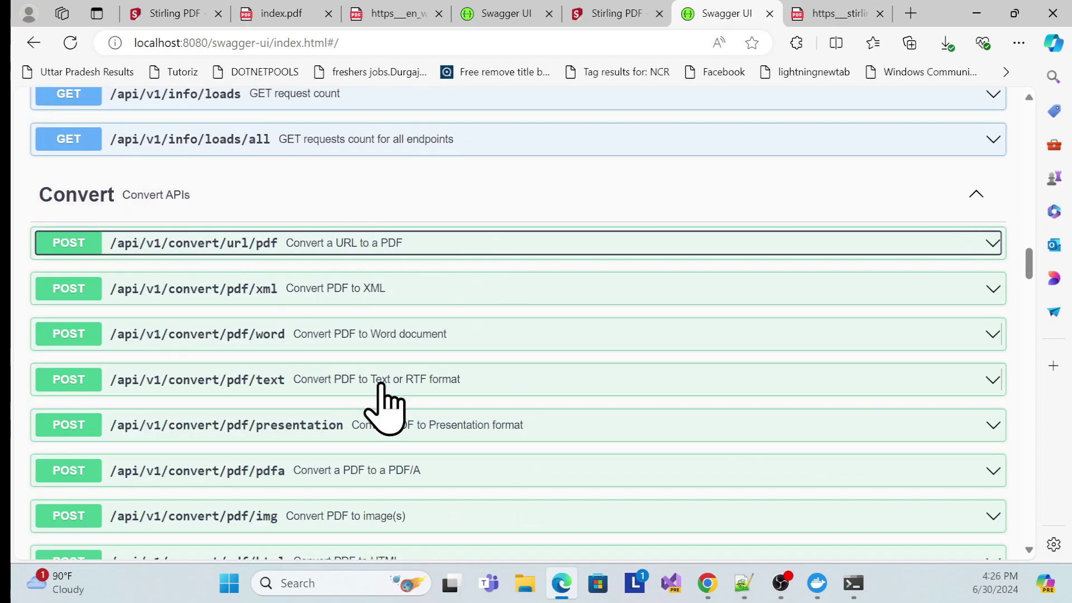
{"action": "scroll", "coordinate": [187, 375], "scroll_direction": "up", "scroll_amount": 3}
{"action": "scroll", "coordinate": [330, 338], "scroll_direction": "down", "scroll_amount": 6}
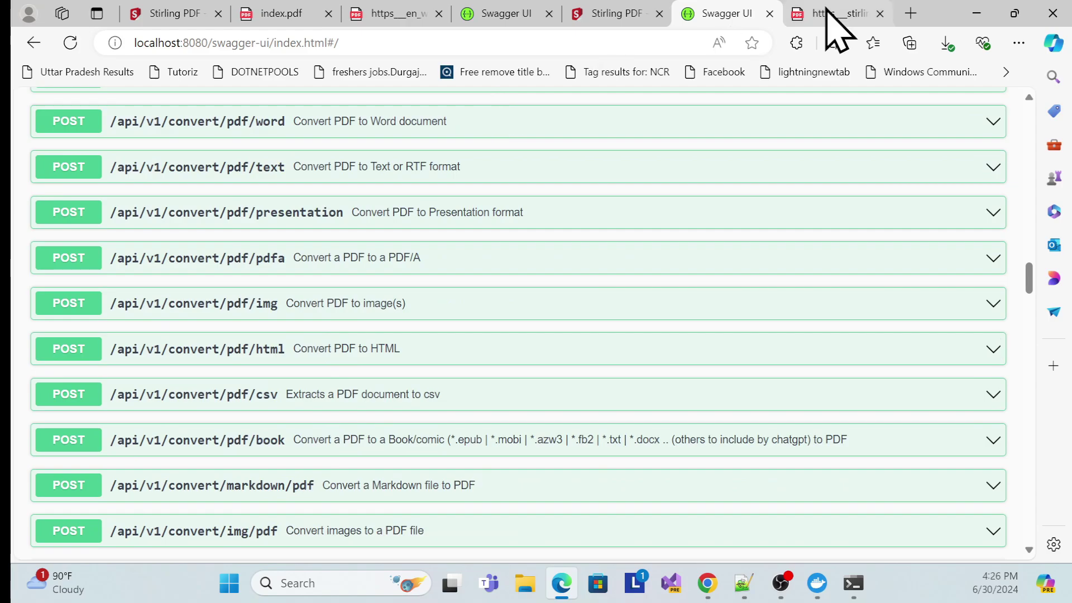
Step: Close the Stirling PDF settings dialog, then browse Swagger endpoints from Filter through General
{"action": "left_click", "coordinate": [612, 17]}
{"action": "left_click", "coordinate": [670, 149]}
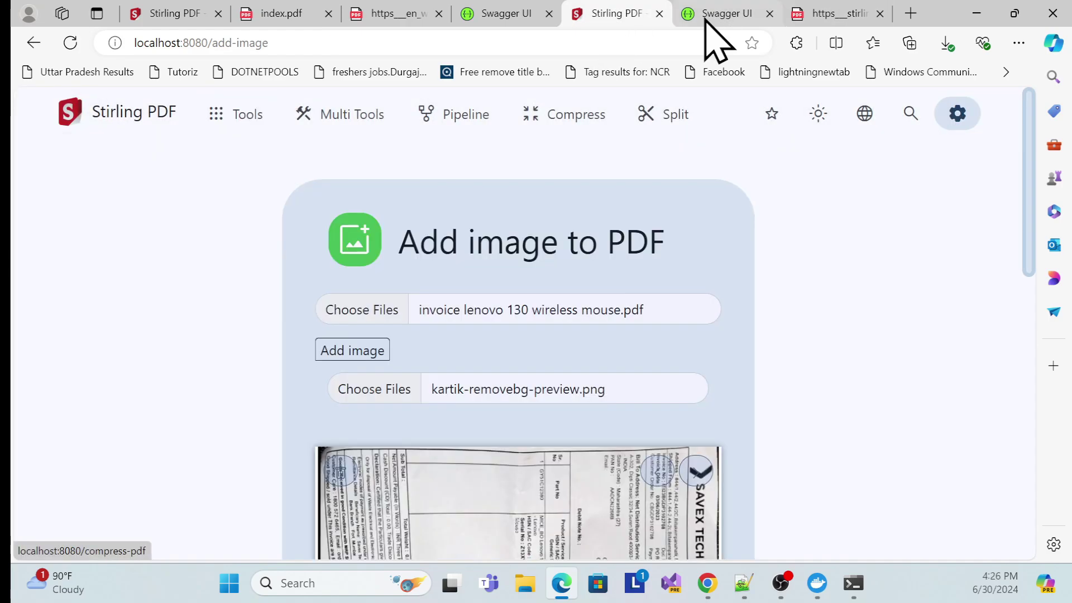
{"action": "left_click", "coordinate": [721, 14]}
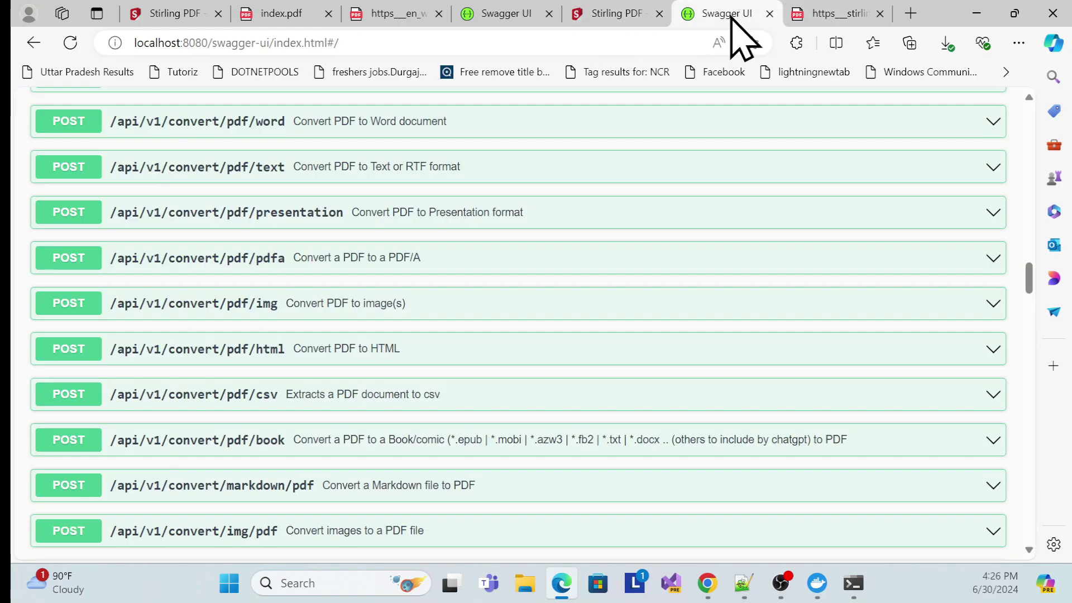
{"action": "scroll", "coordinate": [287, 335], "scroll_direction": "up", "scroll_amount": 15}
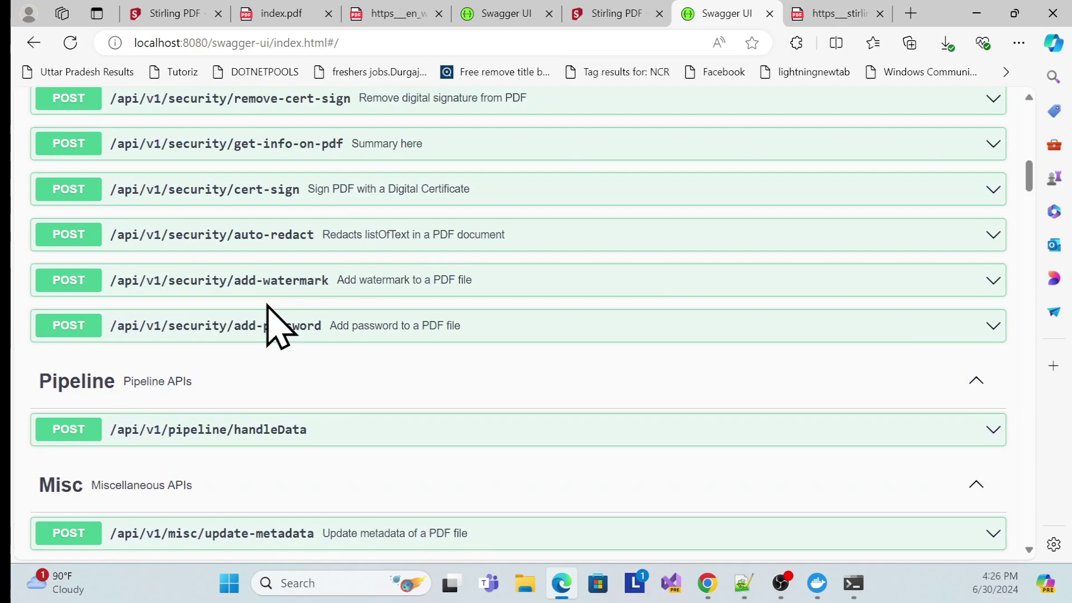
{"action": "scroll", "coordinate": [274, 323], "scroll_direction": "up", "scroll_amount": 15}
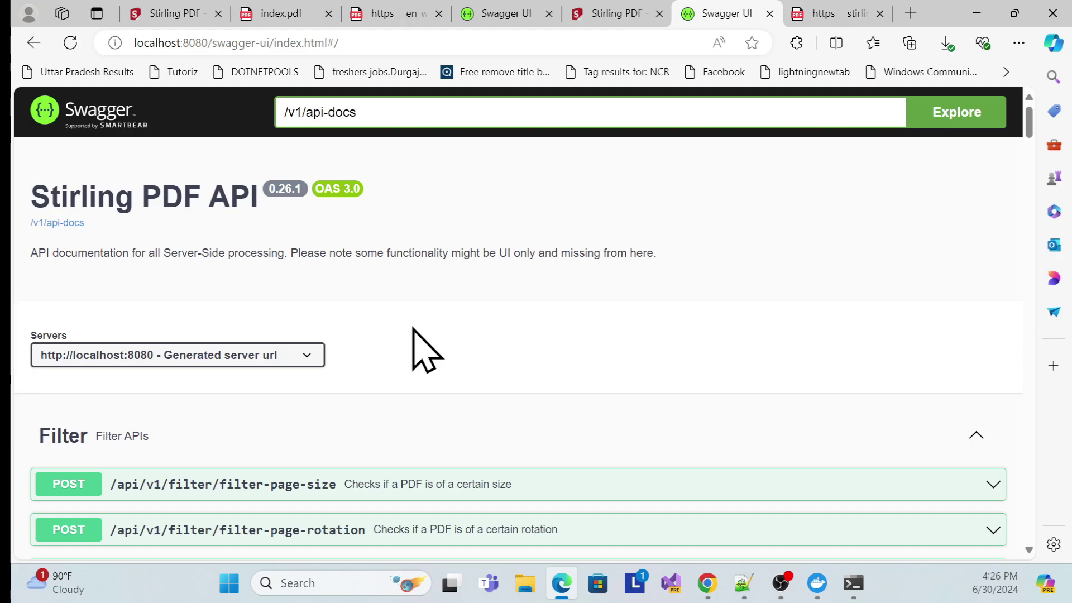
{"action": "scroll", "coordinate": [413, 329], "scroll_direction": "down", "scroll_amount": 10}
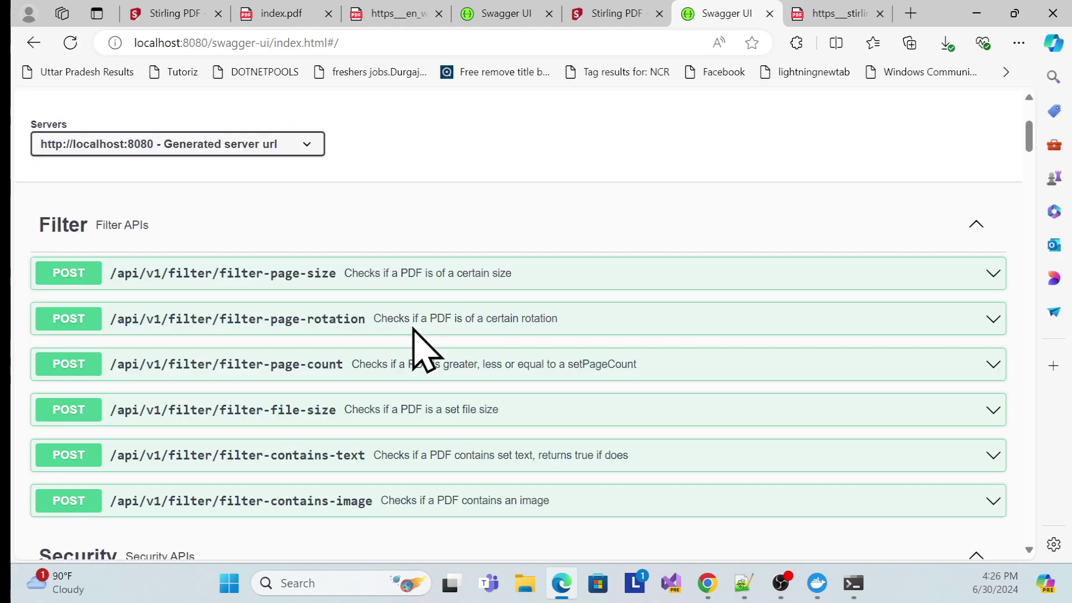
{"action": "scroll", "coordinate": [373, 380], "scroll_direction": "down", "scroll_amount": 20}
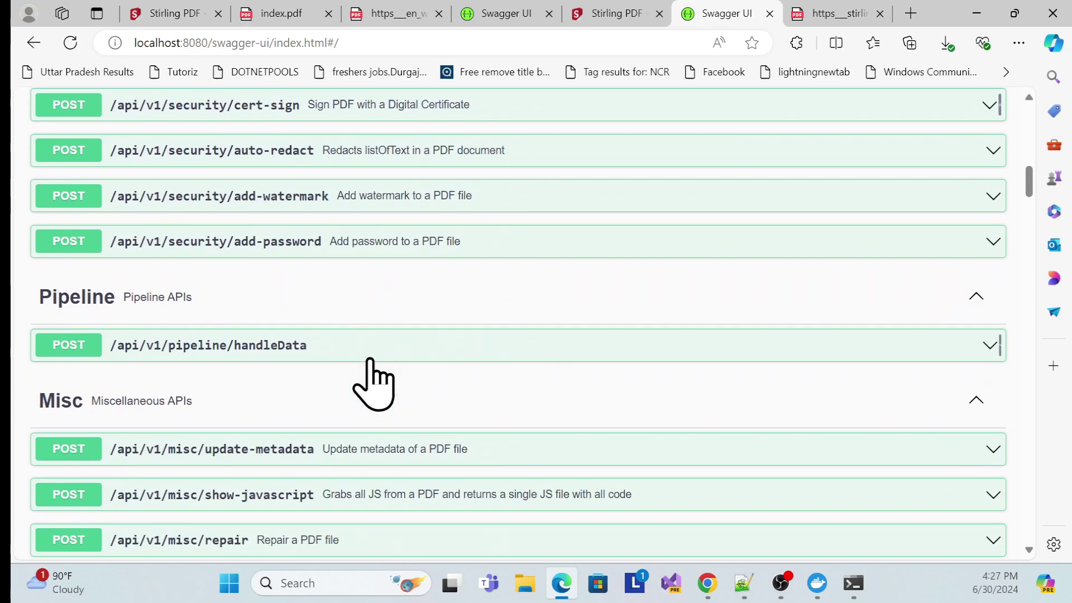
{"action": "scroll", "coordinate": [362, 379], "scroll_direction": "down", "scroll_amount": 15}
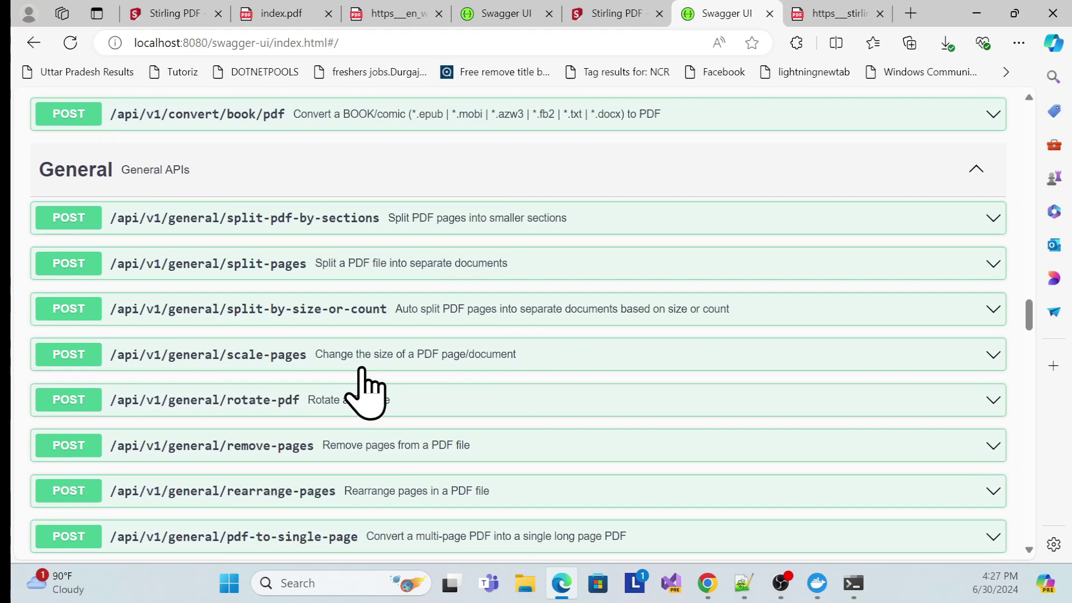
{"action": "scroll", "coordinate": [360, 379], "scroll_direction": "up", "scroll_amount": 5}
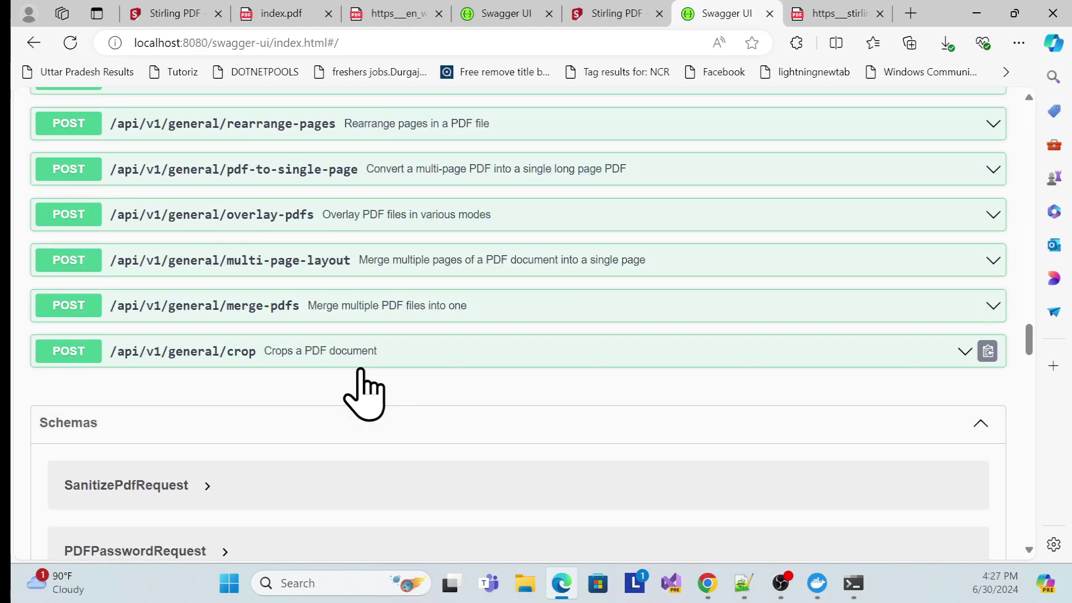